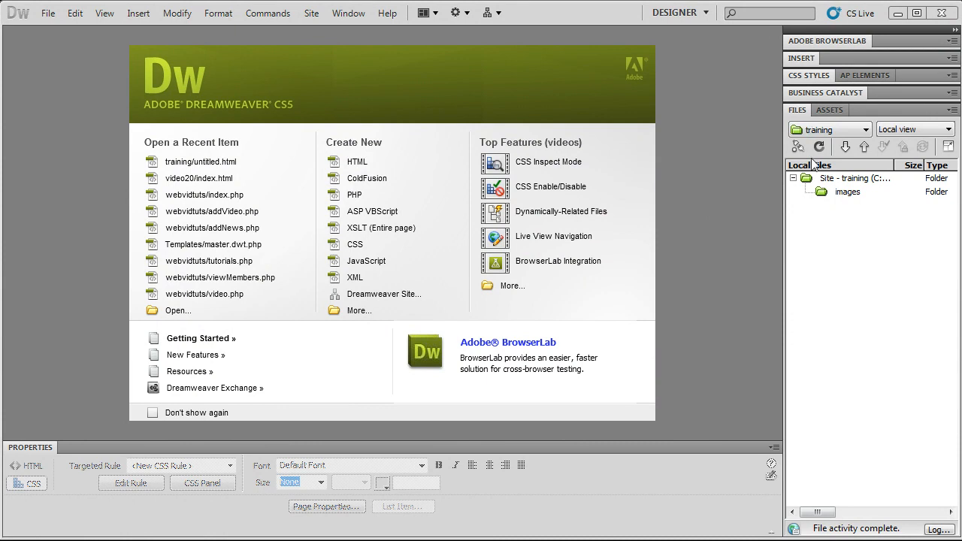
- Browse the main menus and select the training site and its root folder in the Files panel
click(835, 180)
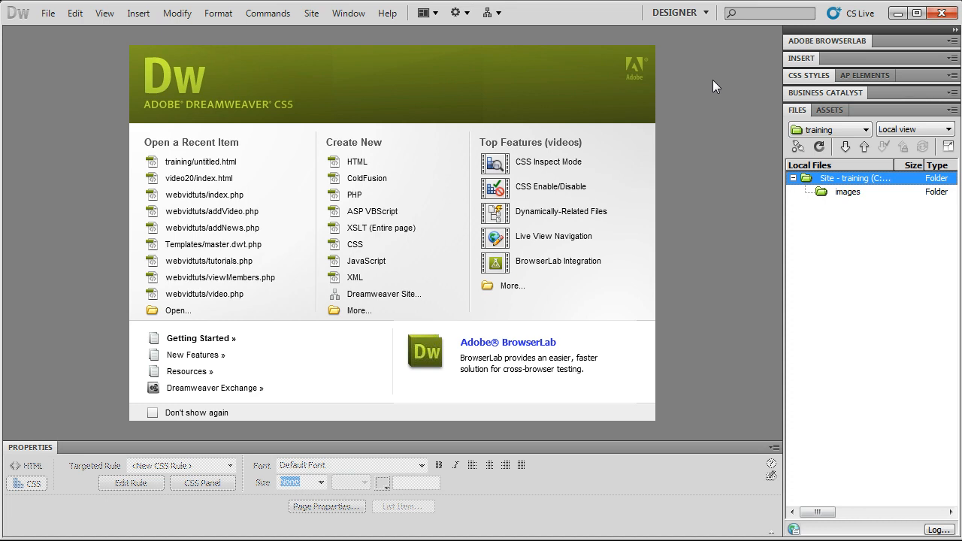
click(349, 13)
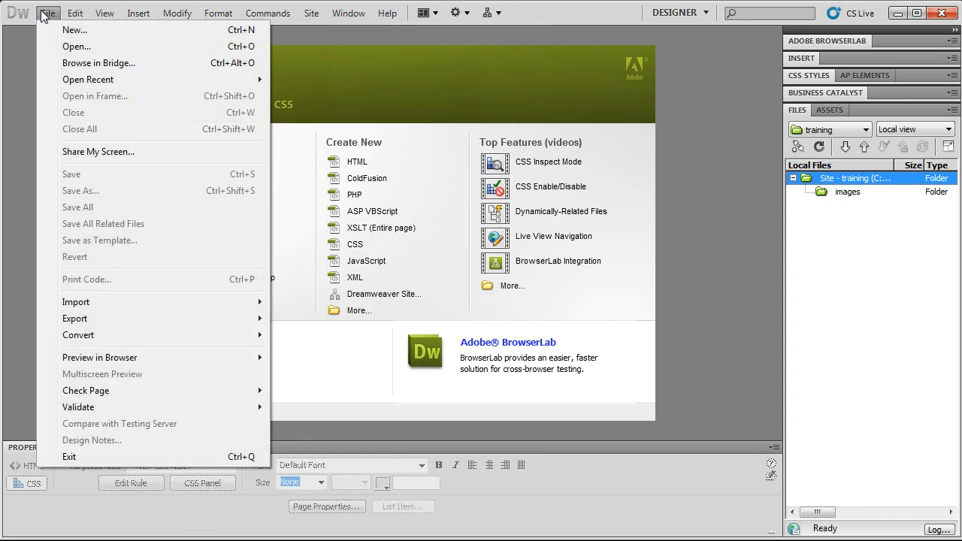
click(43, 15)
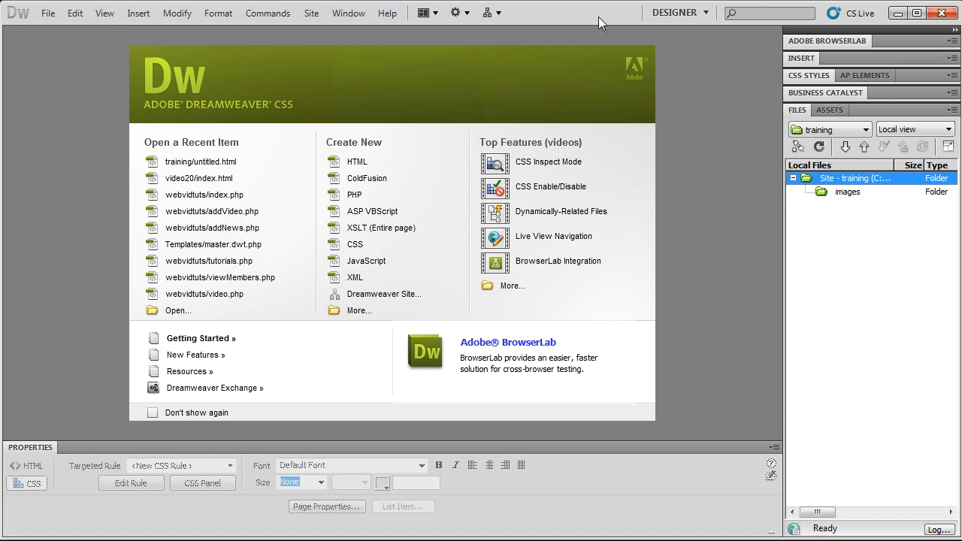
click(839, 193)
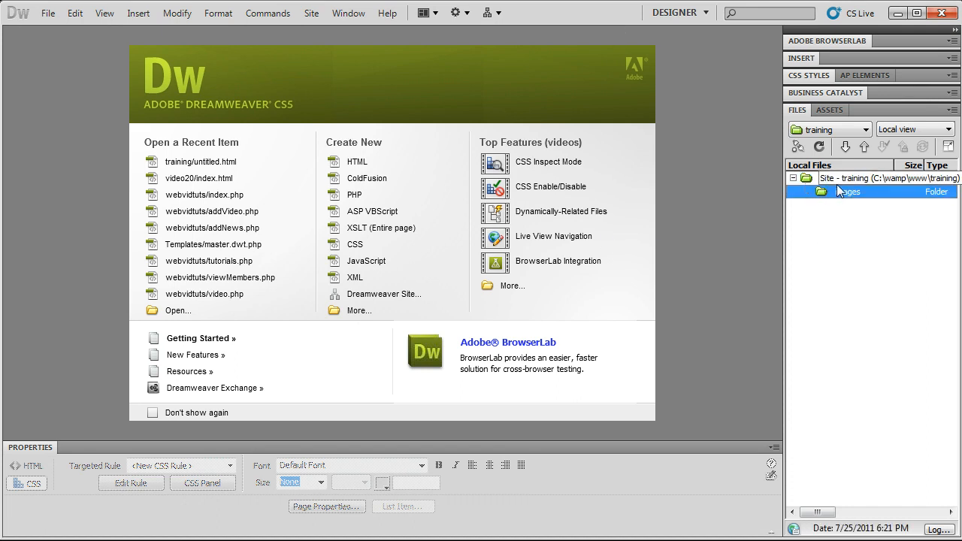
click(839, 179)
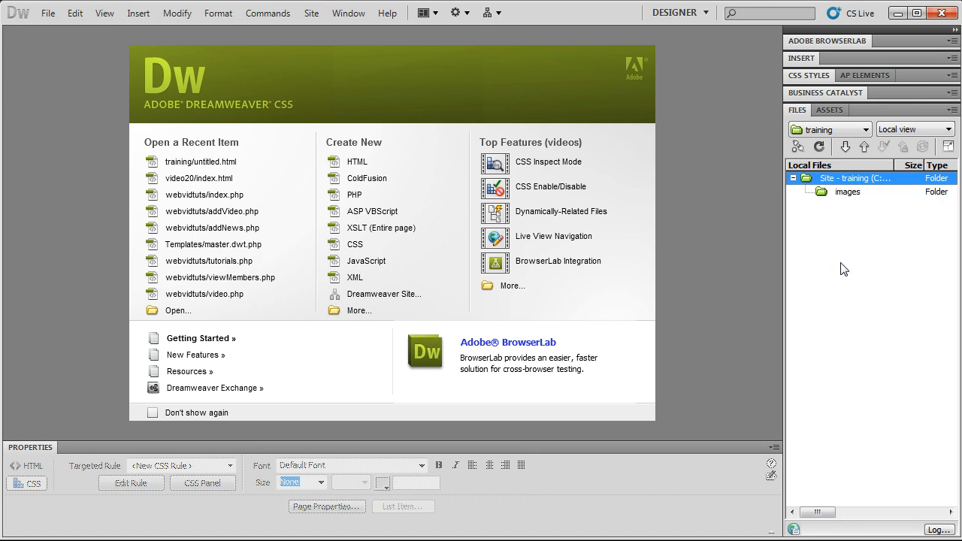
click(839, 132)
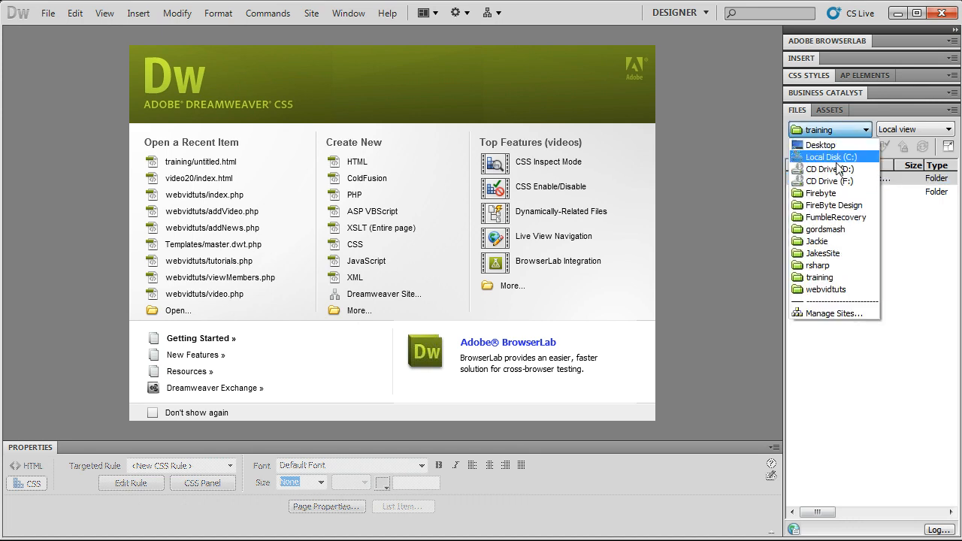
click(834, 279)
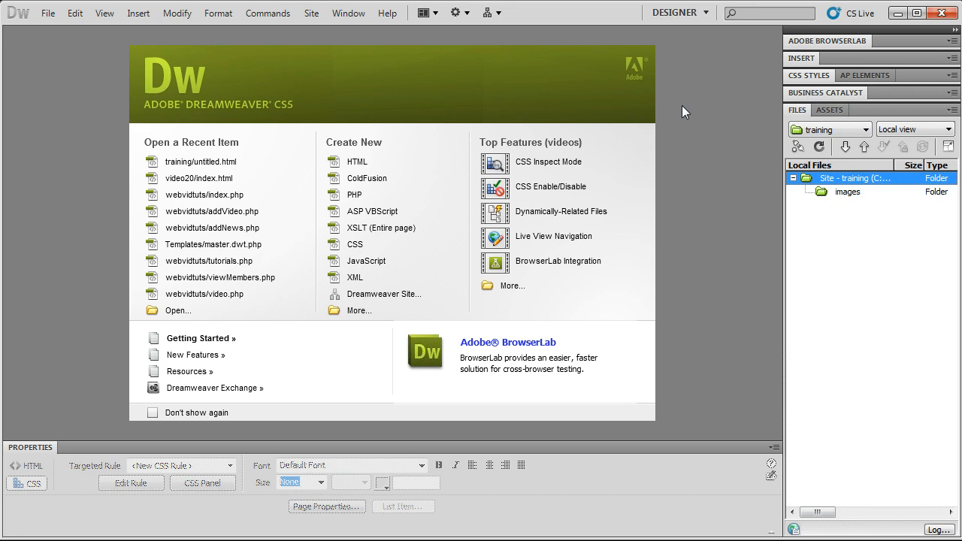
click(903, 193)
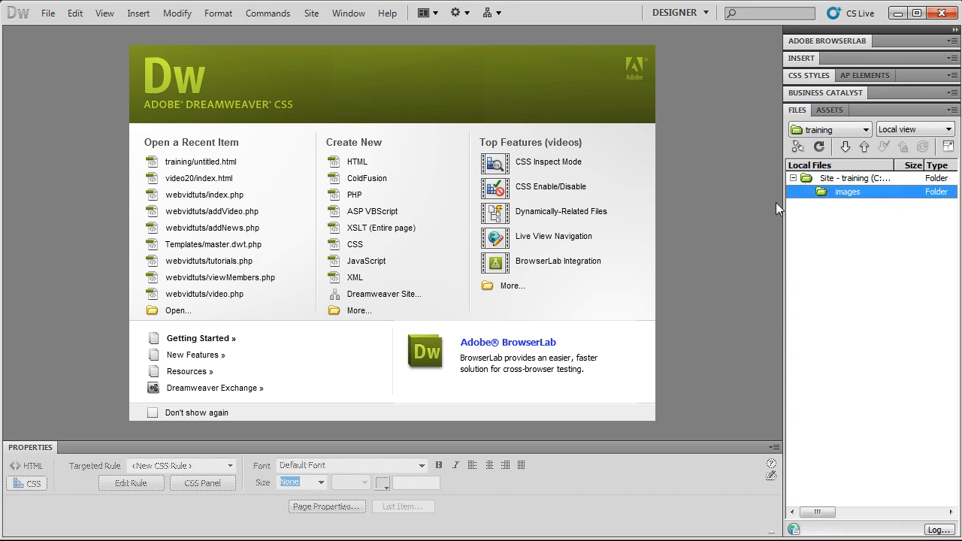
click(385, 87)
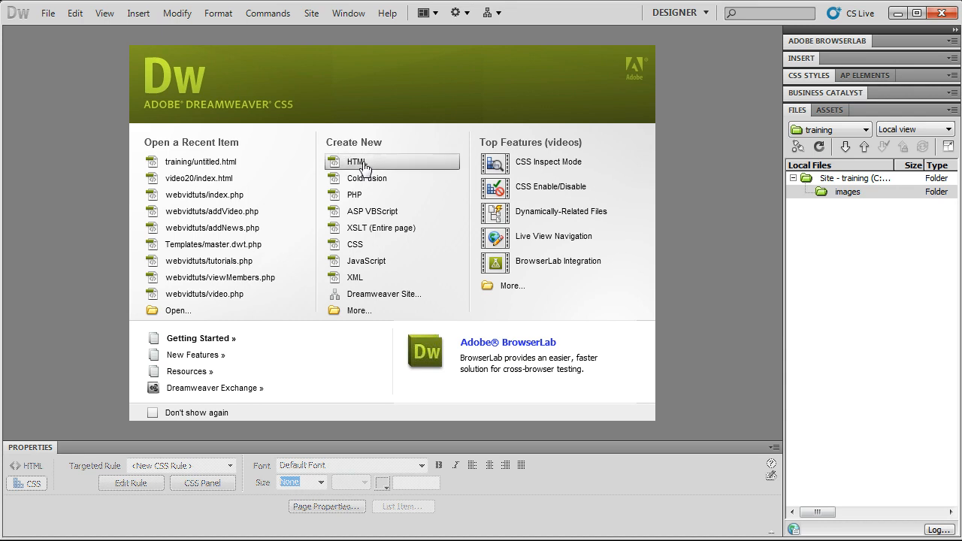
- Start a new blank-page document, then cancel the New Document dialog without creating it
click(48, 13)
click(58, 30)
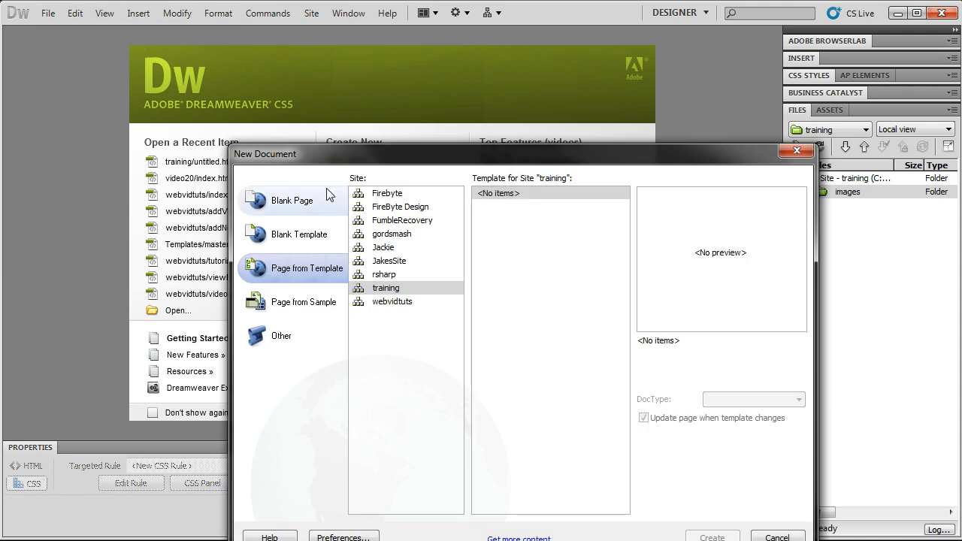
click(310, 201)
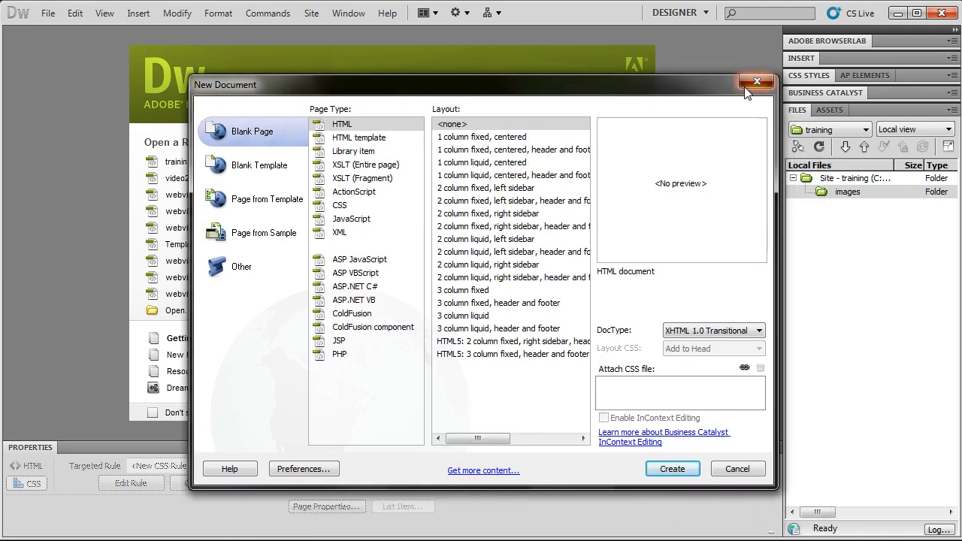
click(748, 86)
- Create a new file named index.html in the training site's root folder
right_click(843, 183)
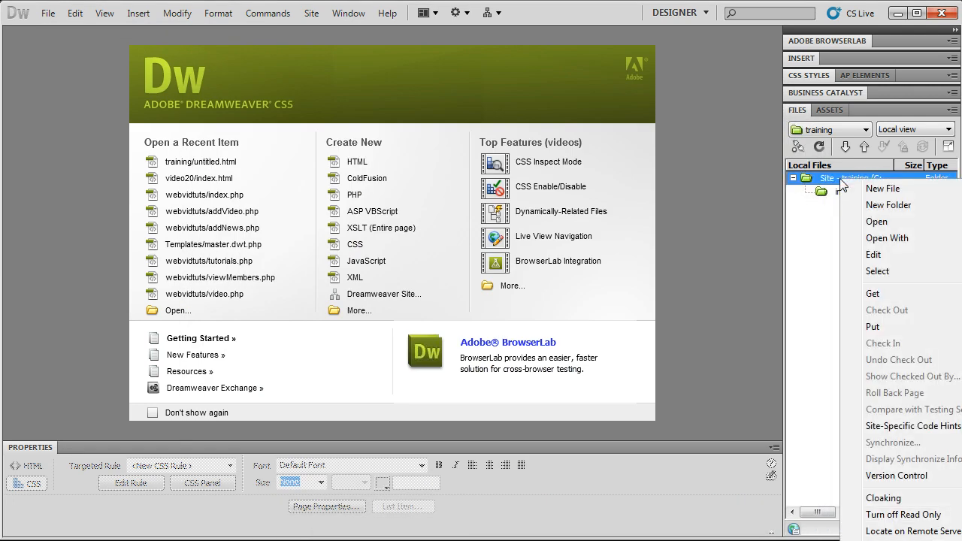
click(889, 189)
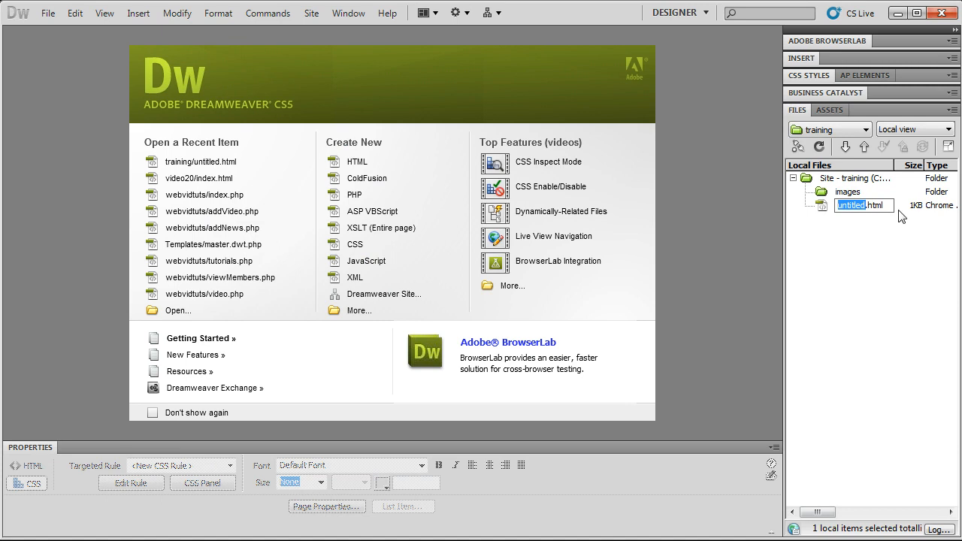
text(index)
key(Return)
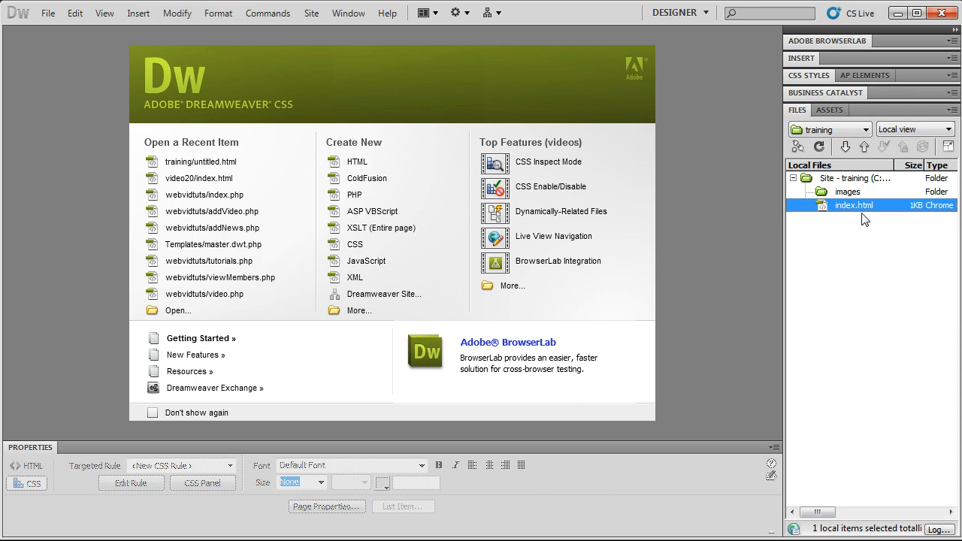
click(863, 207)
click(869, 226)
- Open index.html from the Files panel, showing an empty Untitled Document page
double_click(854, 207)
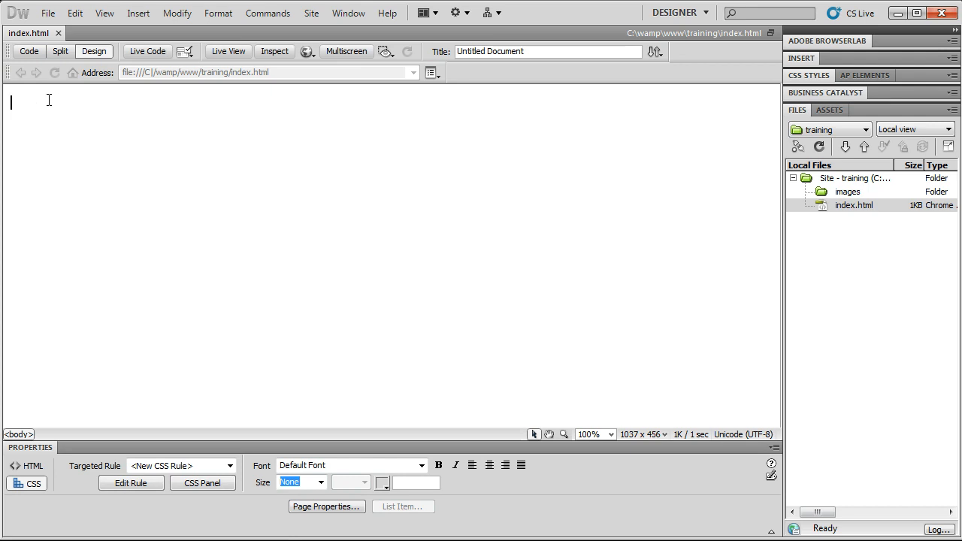
- Switch to Split view and select the page's code, checking the code and toolbar context menus
click(62, 52)
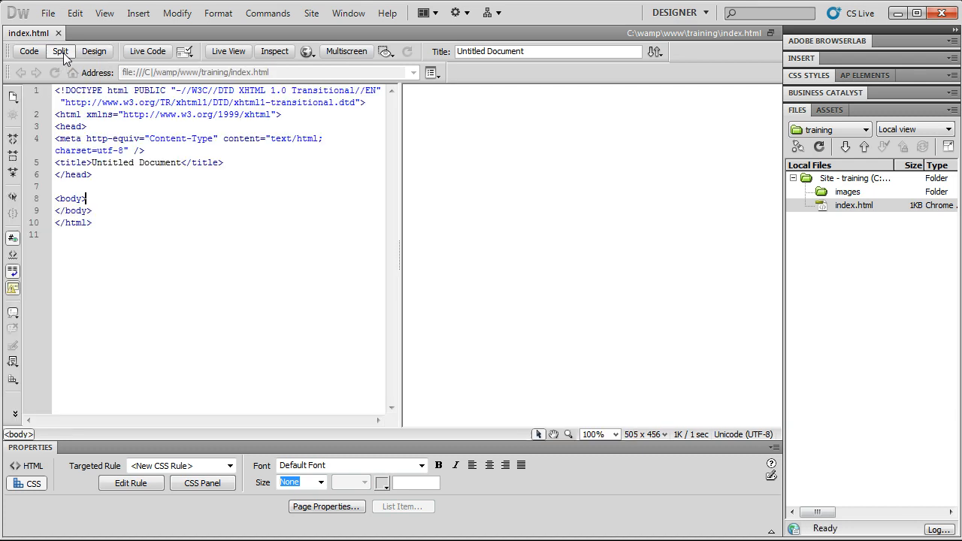
drag(96, 237, 55, 91)
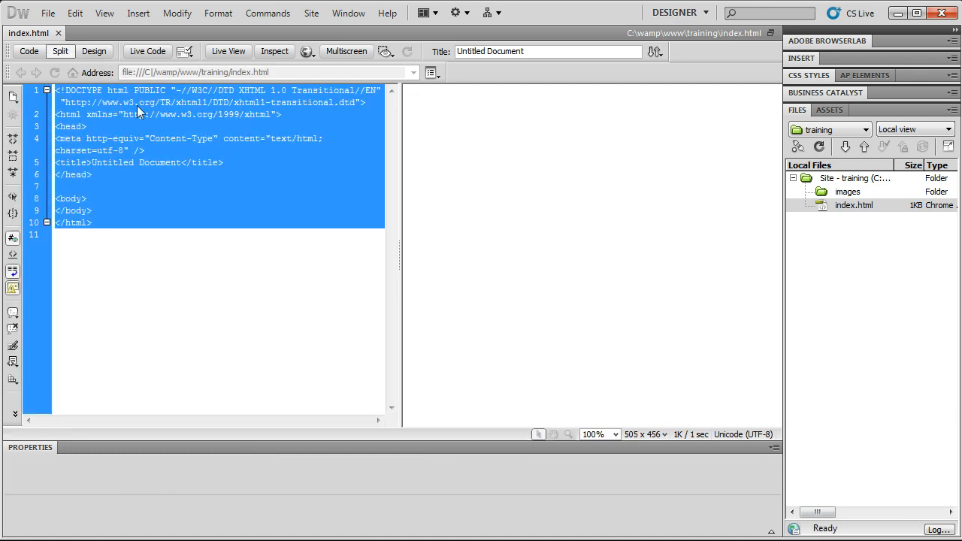
click(459, 136)
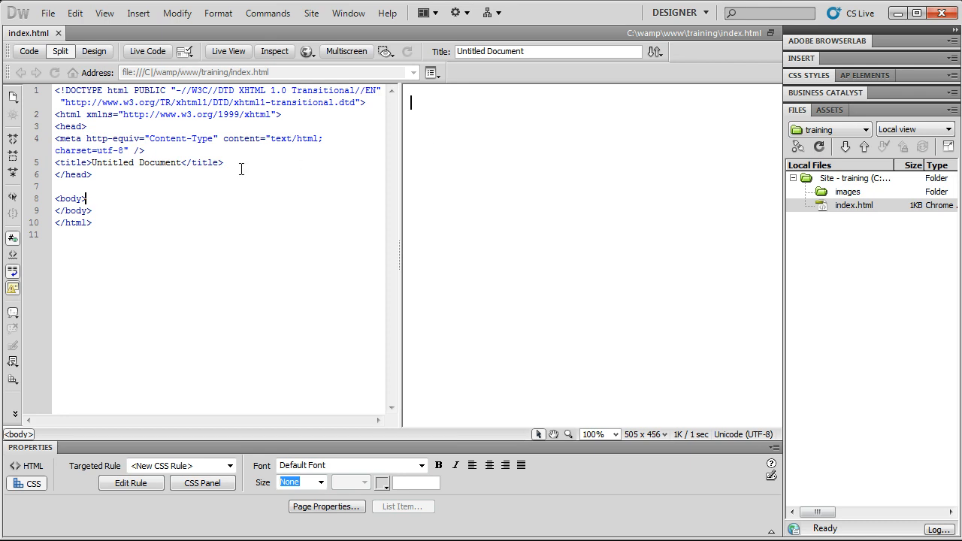
key(ctrl+a)
right_click(151, 133)
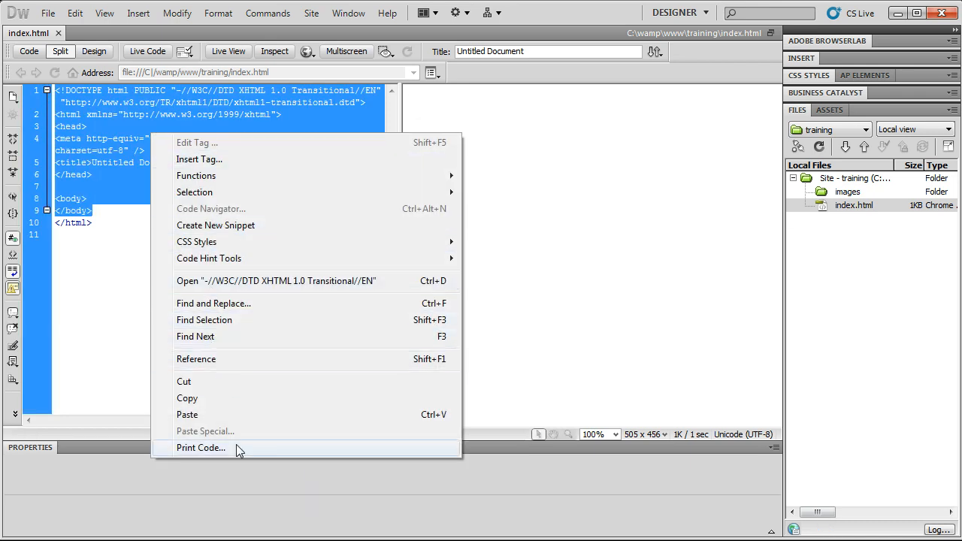
click(223, 110)
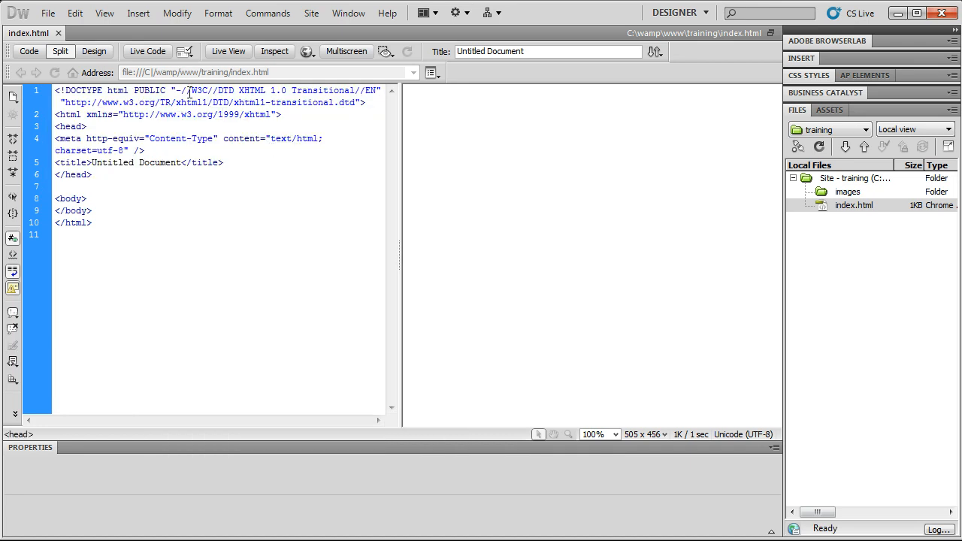
right_click(71, 56)
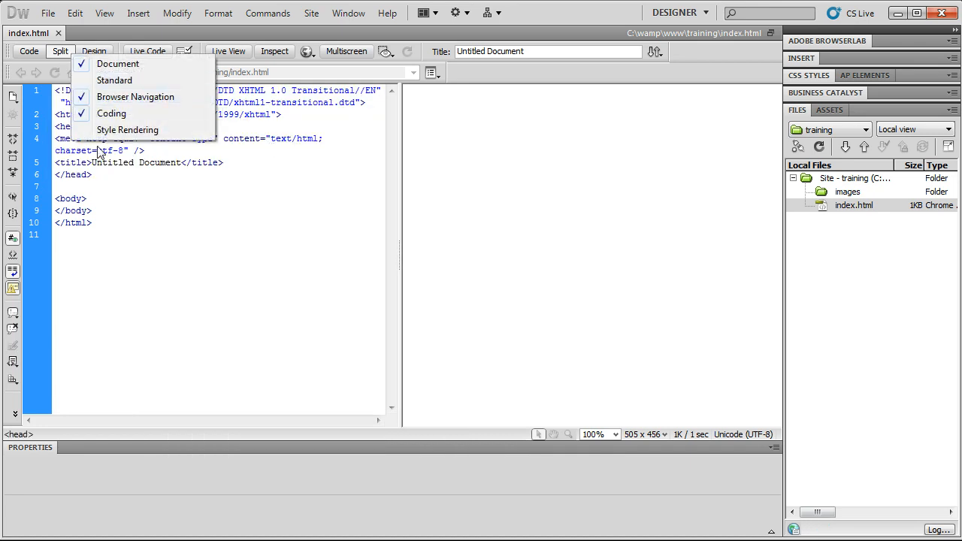
click(178, 260)
click(283, 203)
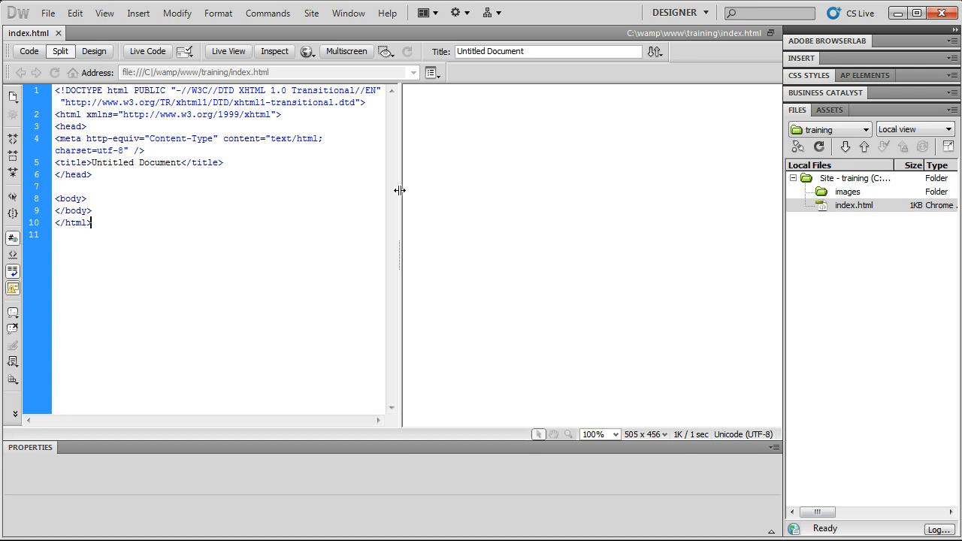
right_click(364, 175)
click(416, 60)
- Try the Design View on Left split layout, then put the code back on the left
click(426, 17)
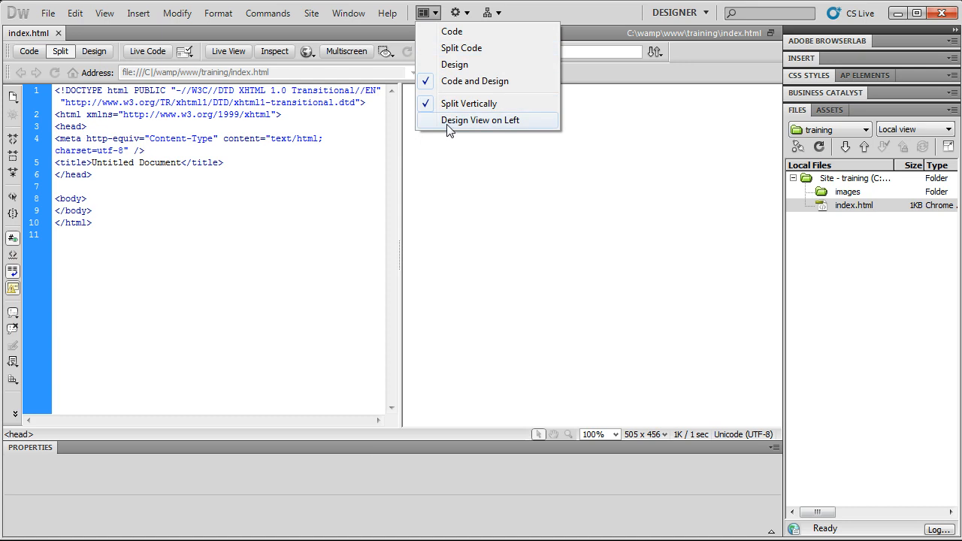
click(431, 17)
click(431, 16)
click(433, 16)
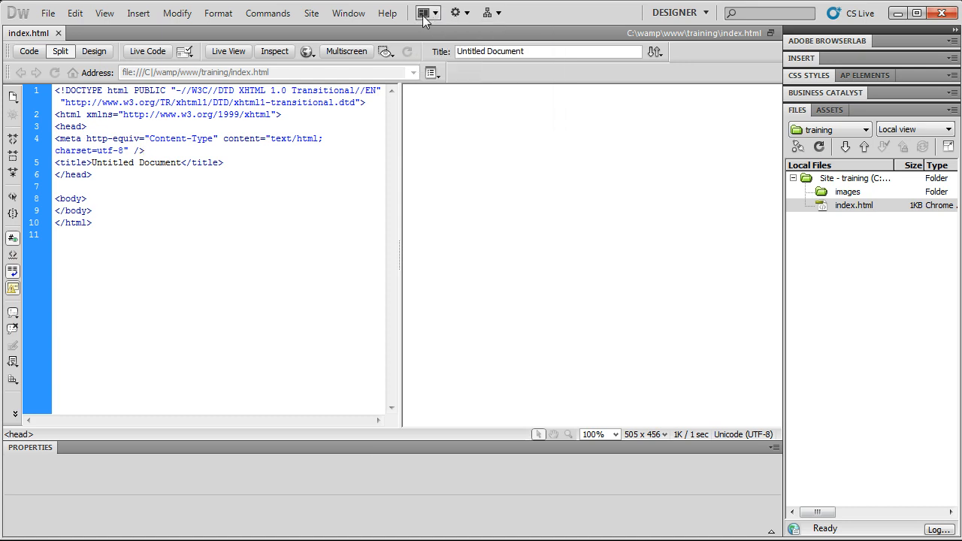
click(433, 16)
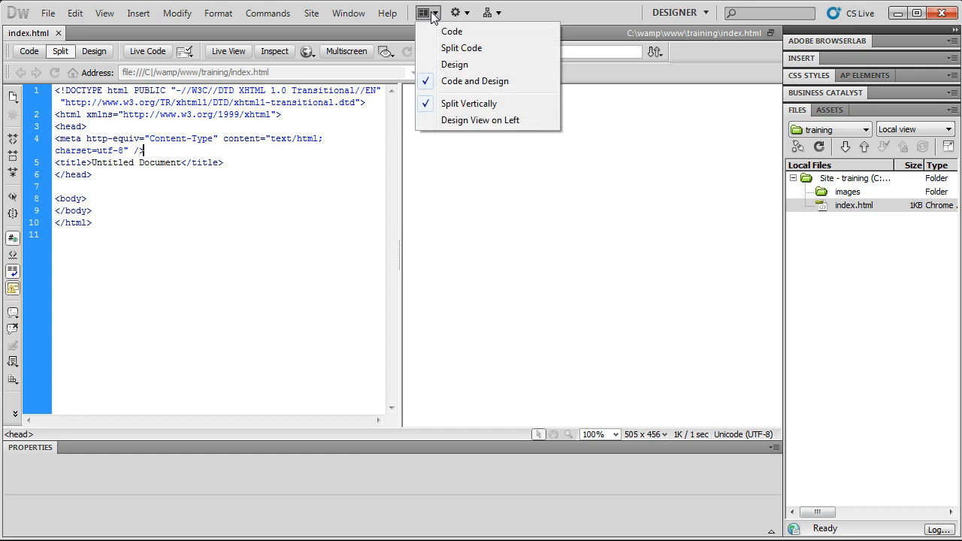
click(446, 122)
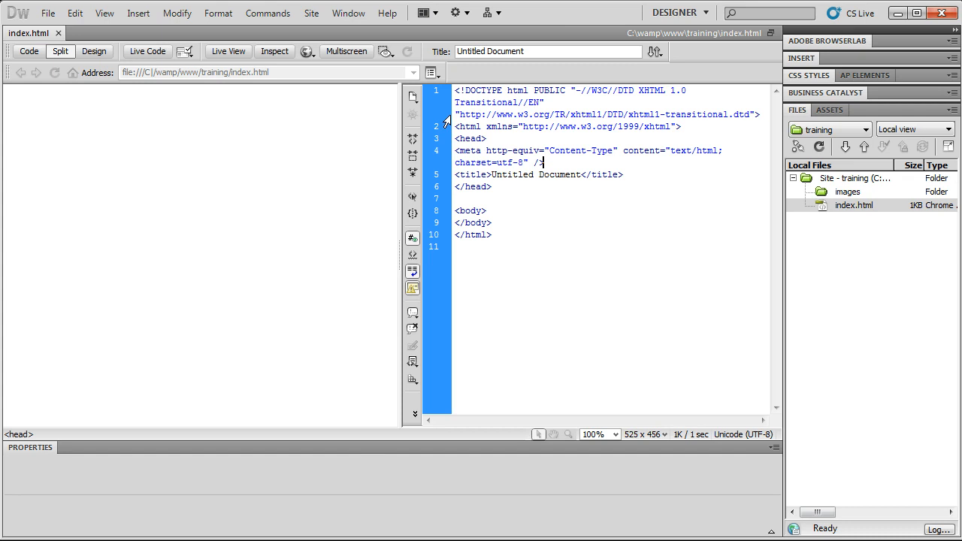
drag(553, 253, 473, 40)
click(249, 230)
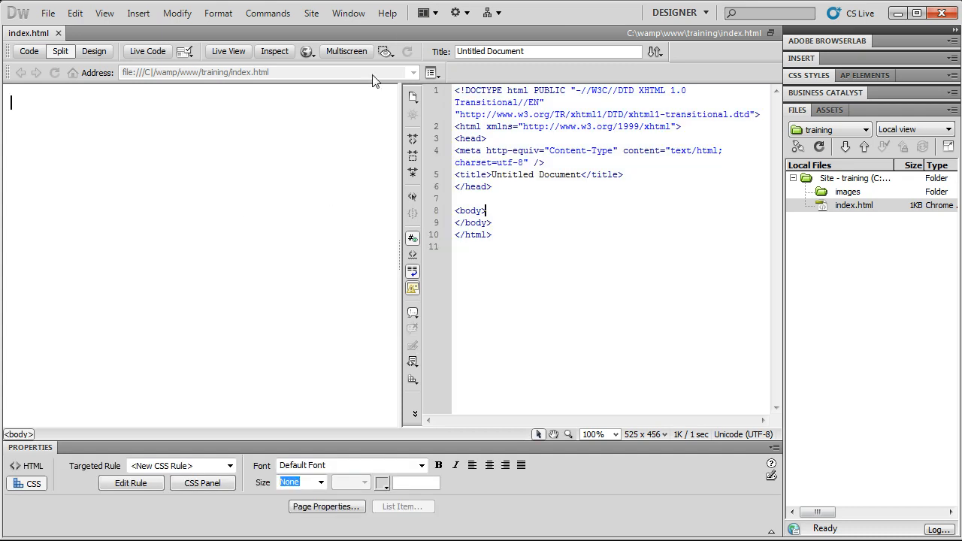
click(433, 14)
click(451, 122)
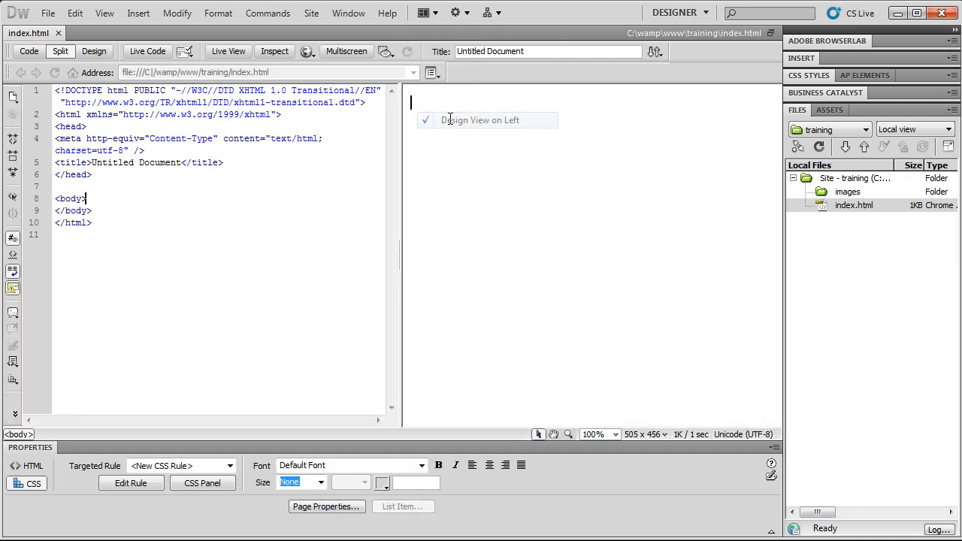
click(426, 13)
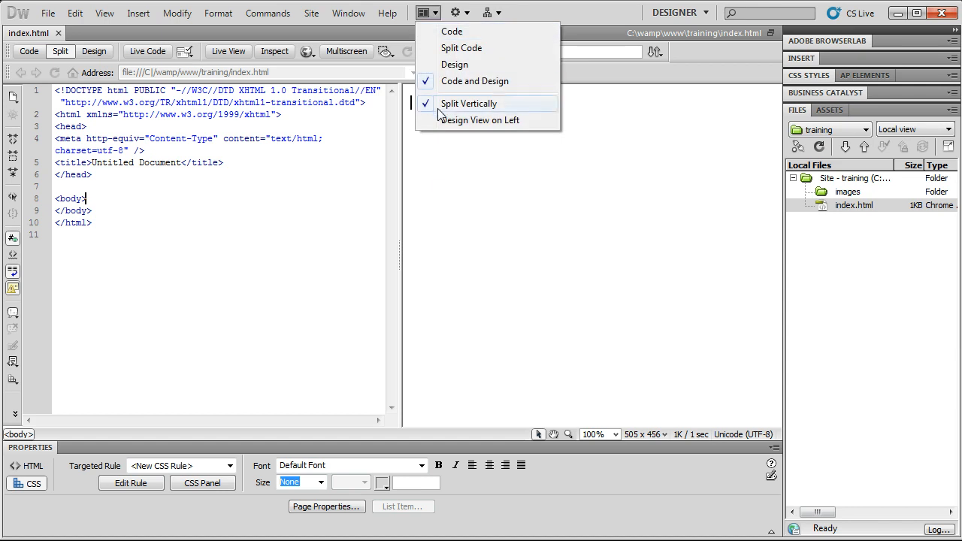
click(441, 188)
- Place the caret on the empty line 7 in the Code pane
drag(169, 208, 33, 78)
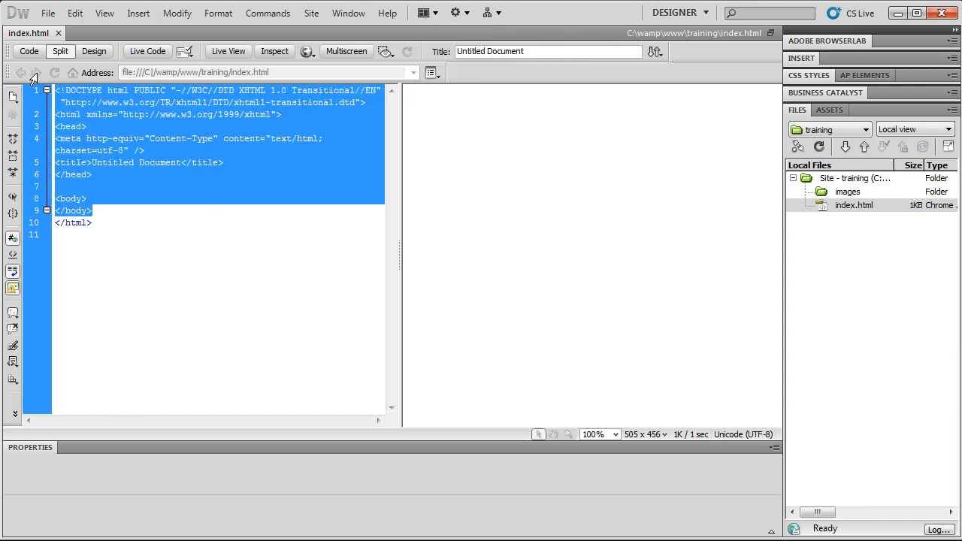
click(140, 165)
click(633, 318)
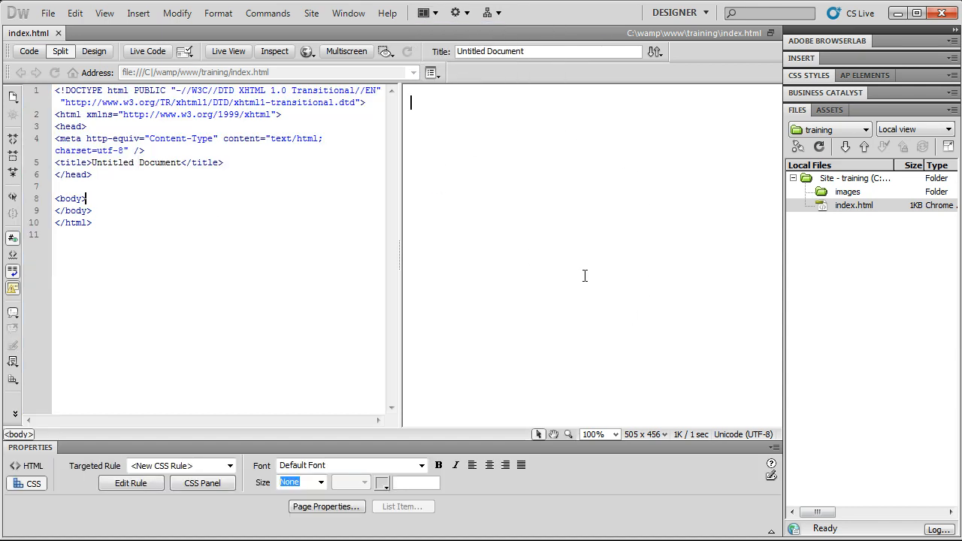
drag(112, 230, 15, 66)
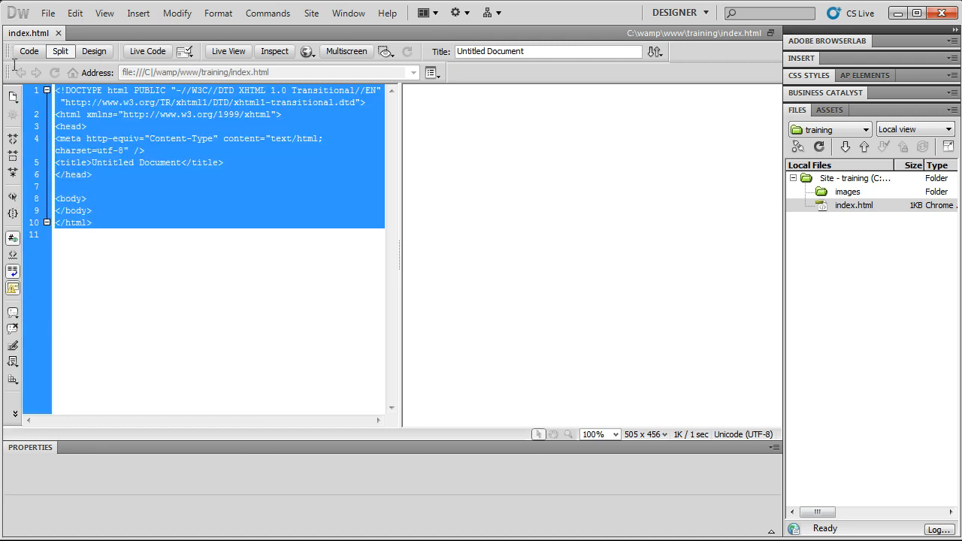
click(194, 220)
click(226, 206)
click(230, 201)
click(233, 193)
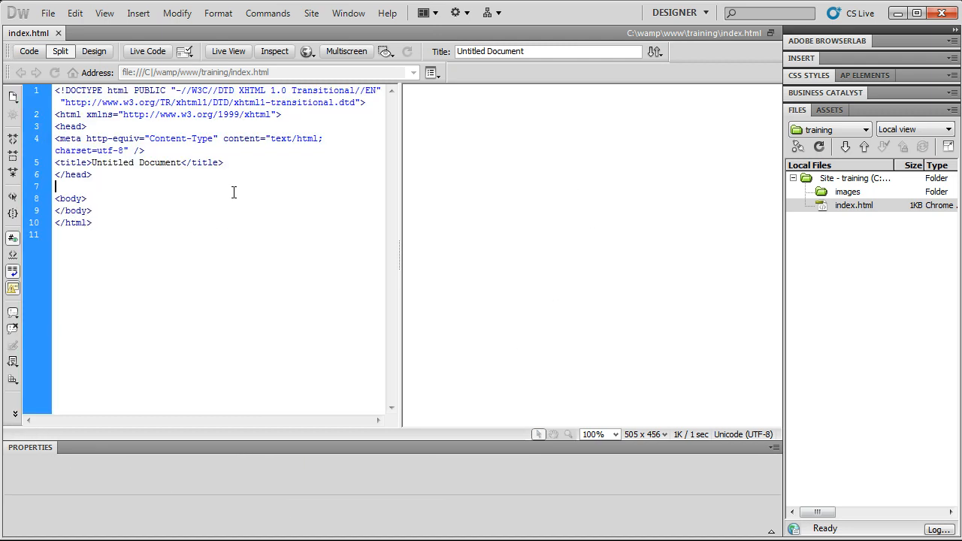
- Delete the blank line 7 between </head> and <body>, then show Code view only
key(BackSpace)
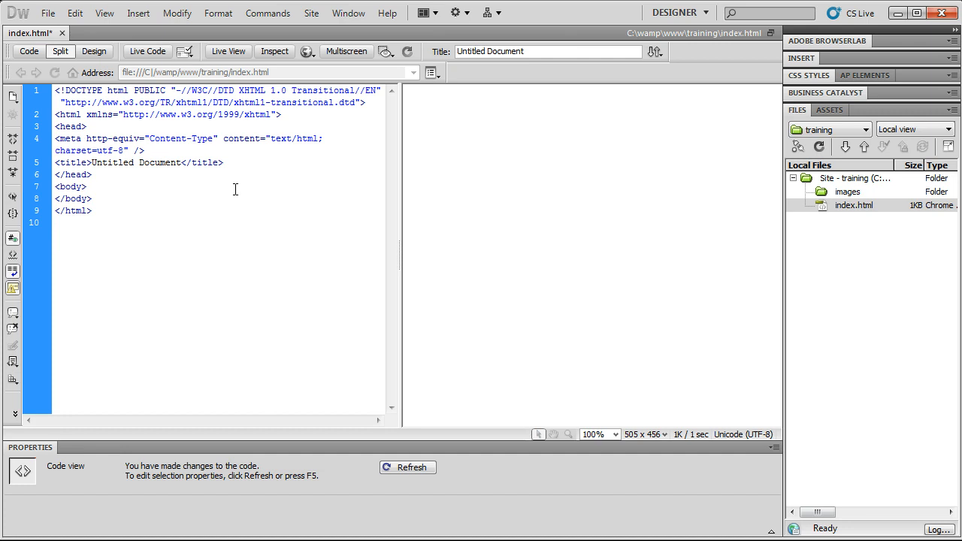
click(482, 210)
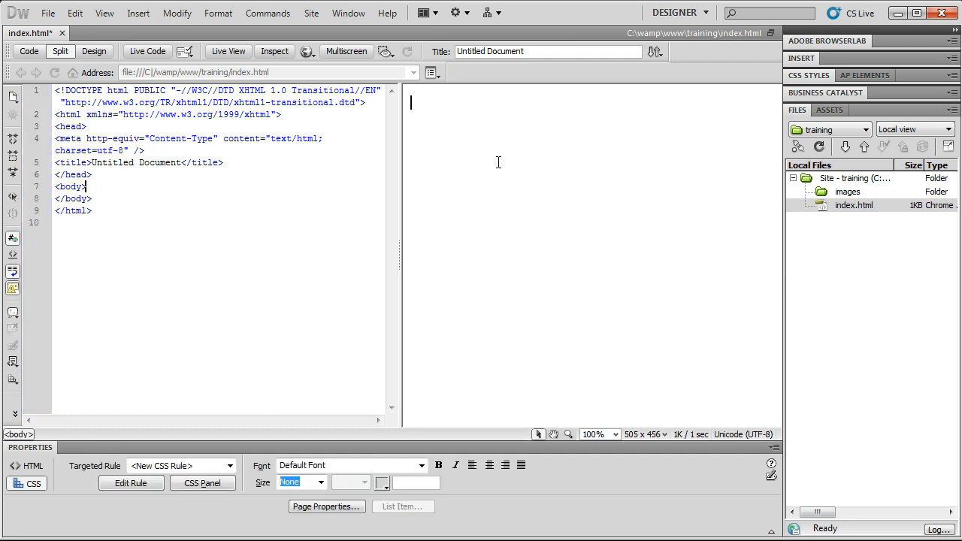
click(220, 185)
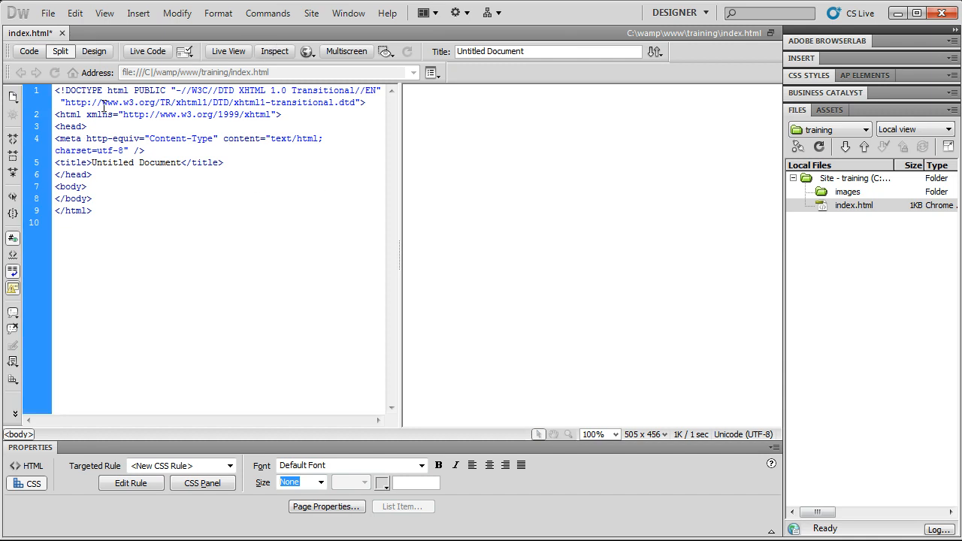
click(42, 52)
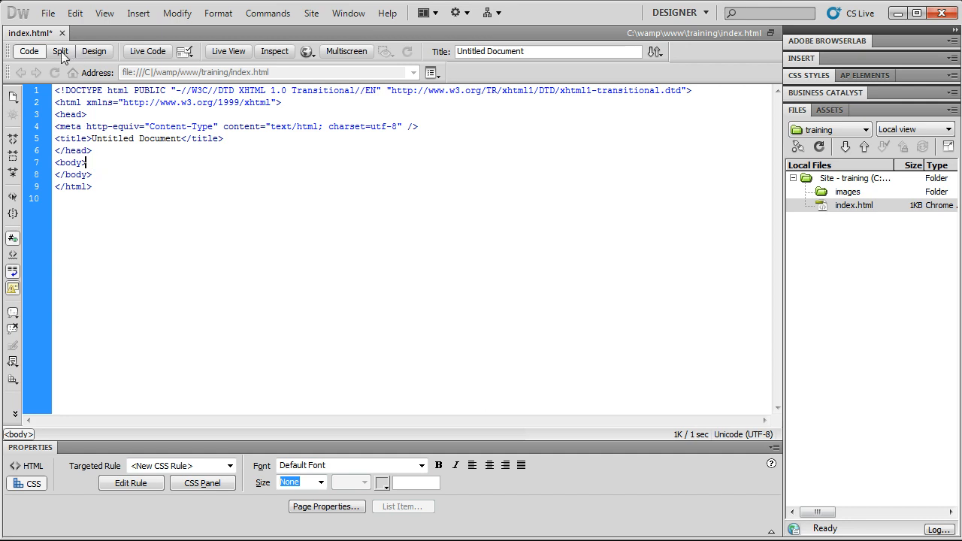
- Switch back and forth between Code view and Design view several times
click(84, 51)
click(29, 51)
click(93, 51)
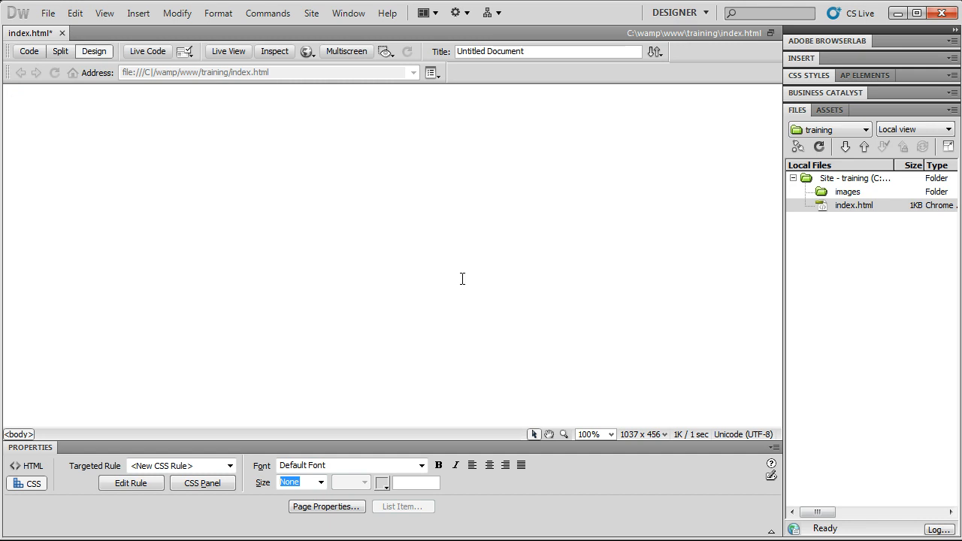
click(29, 51)
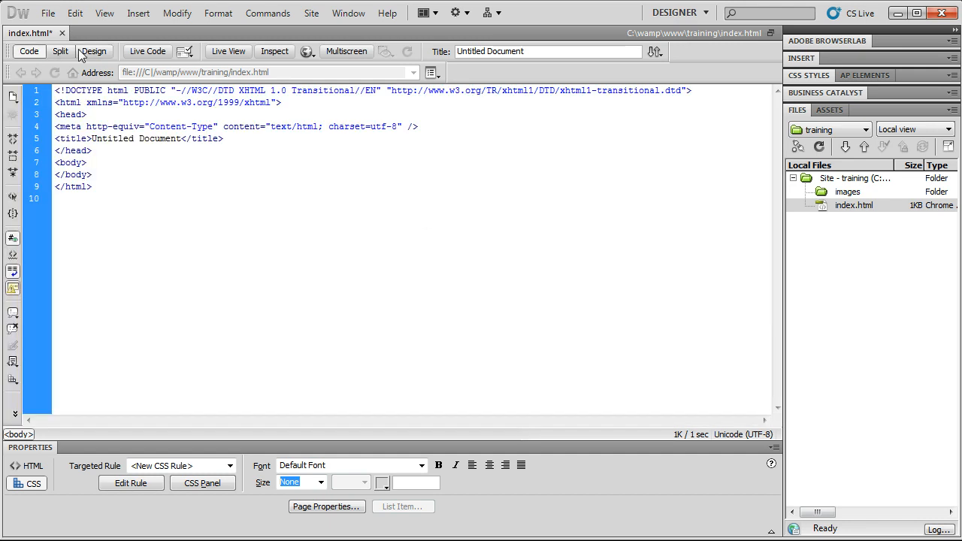
click(81, 51)
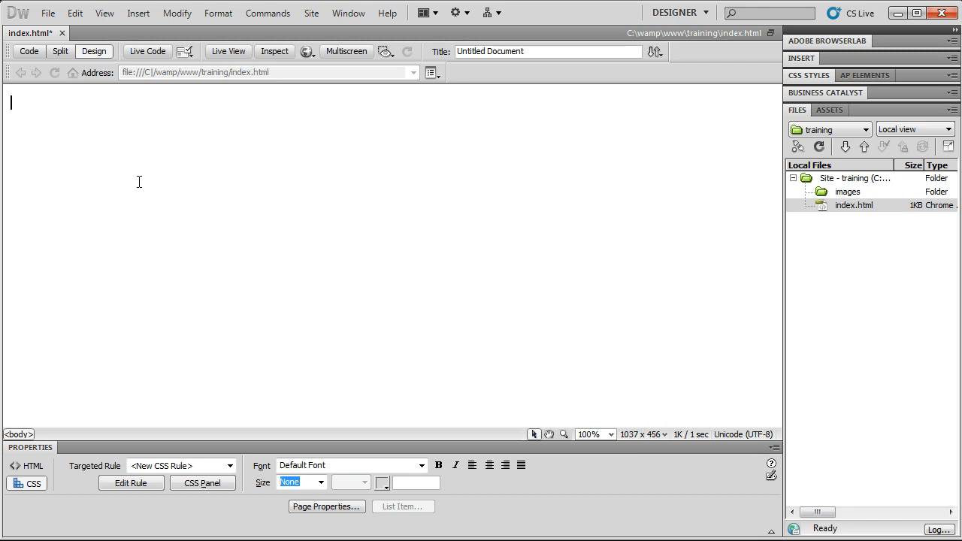
click(28, 51)
click(94, 52)
click(33, 54)
click(84, 52)
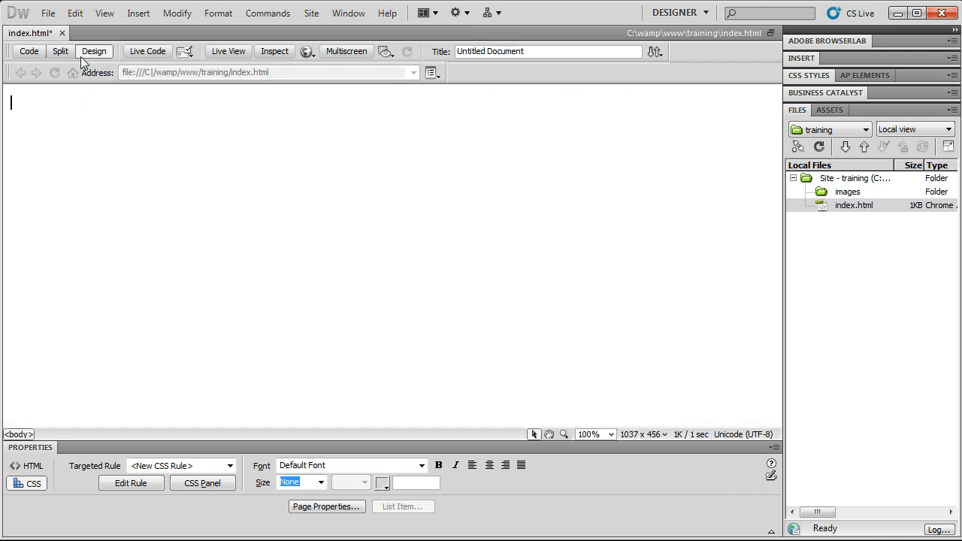
- Toggle Live Code and Live View on and off, then enable Inspect mode in Design view
click(163, 49)
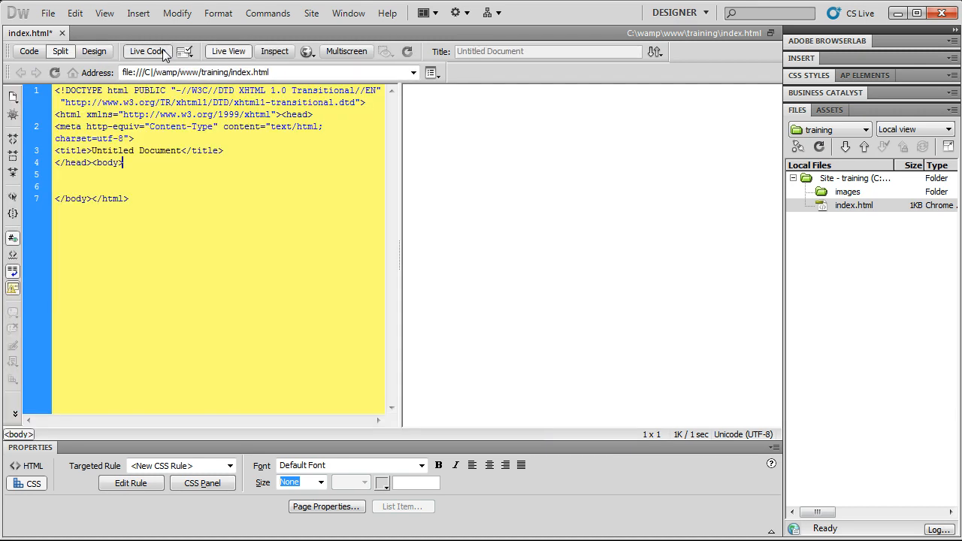
click(103, 55)
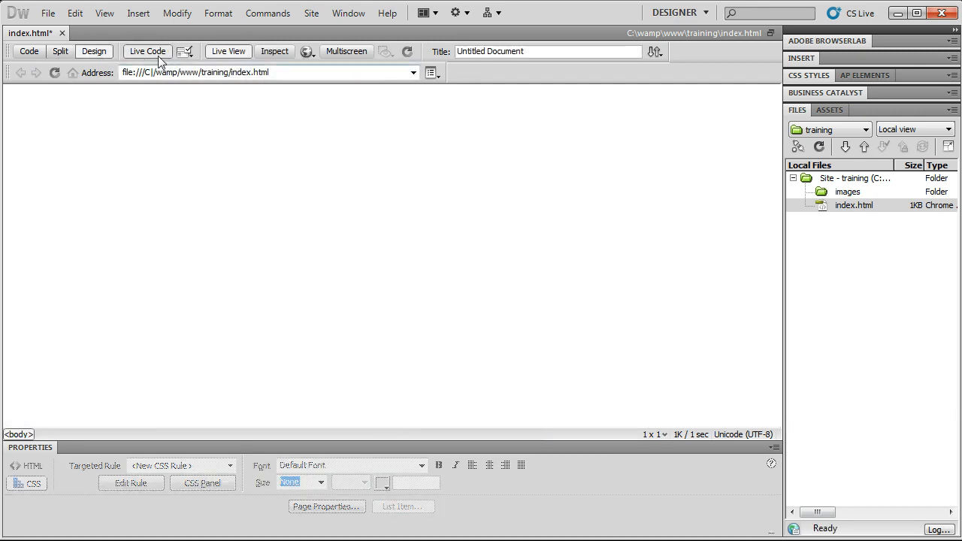
click(222, 57)
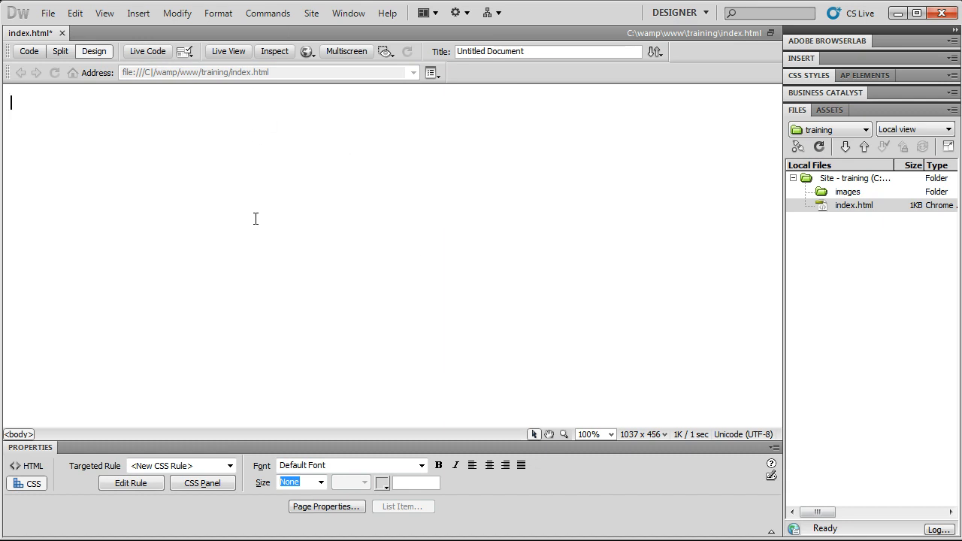
click(141, 53)
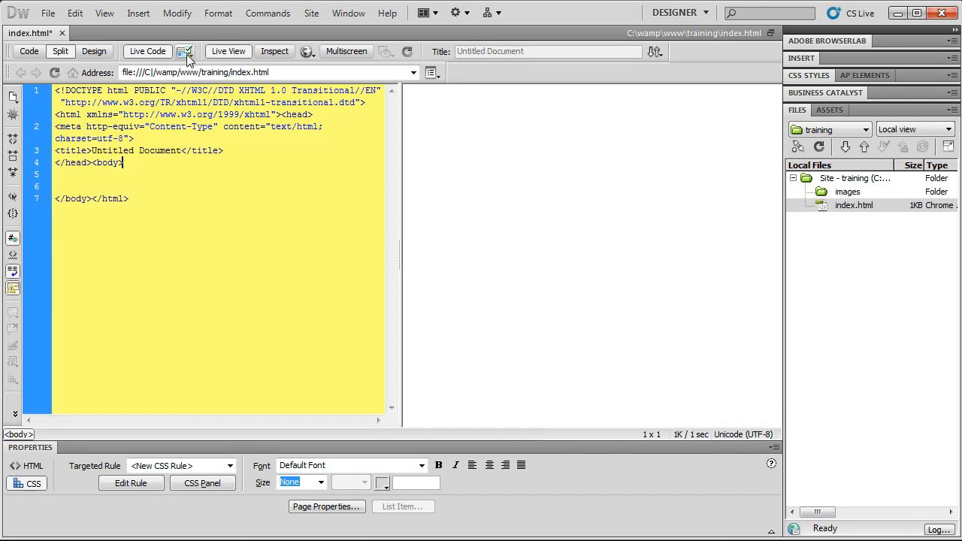
click(97, 51)
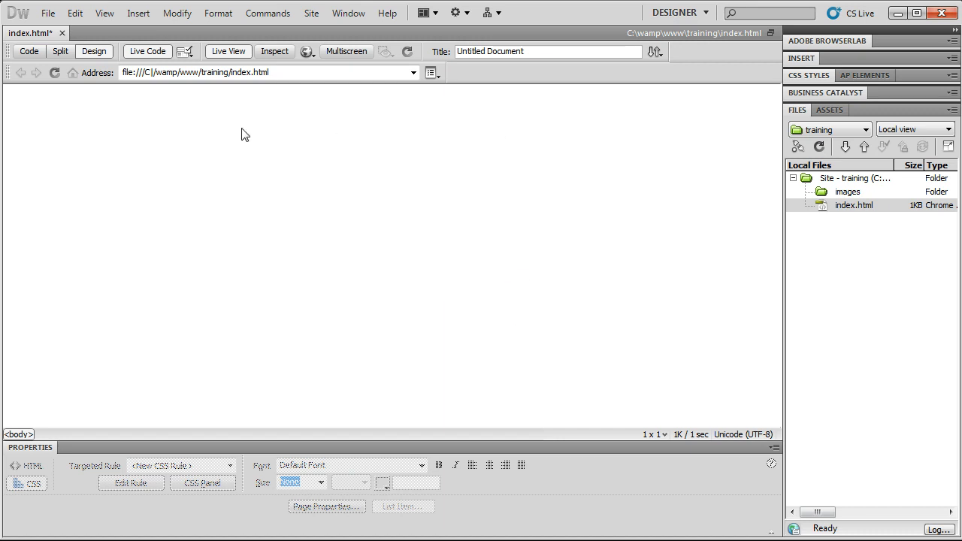
click(233, 54)
click(156, 52)
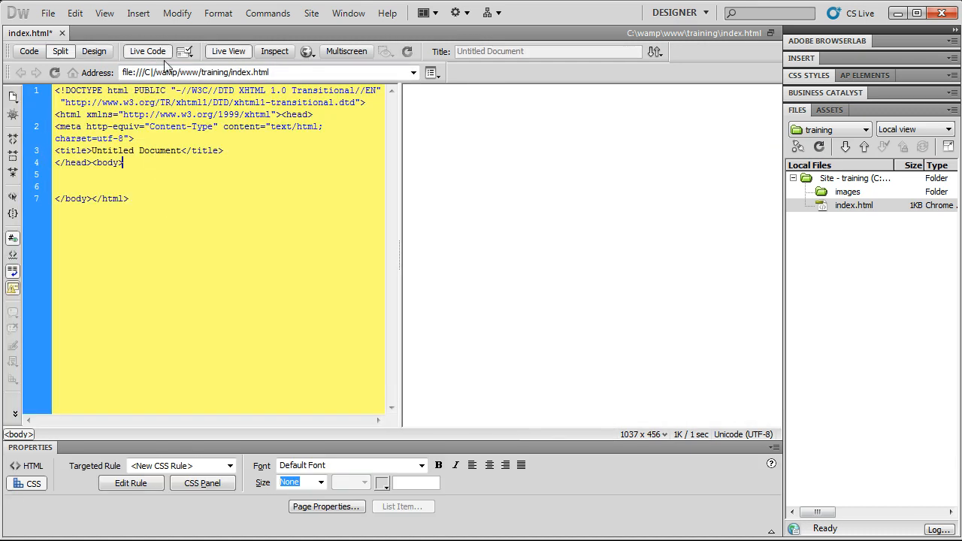
click(163, 58)
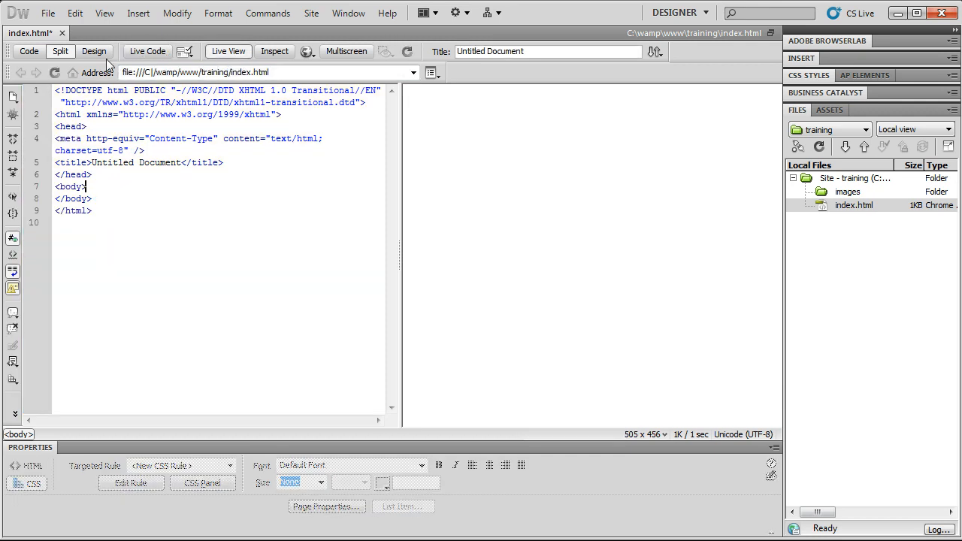
click(96, 52)
click(228, 52)
click(152, 51)
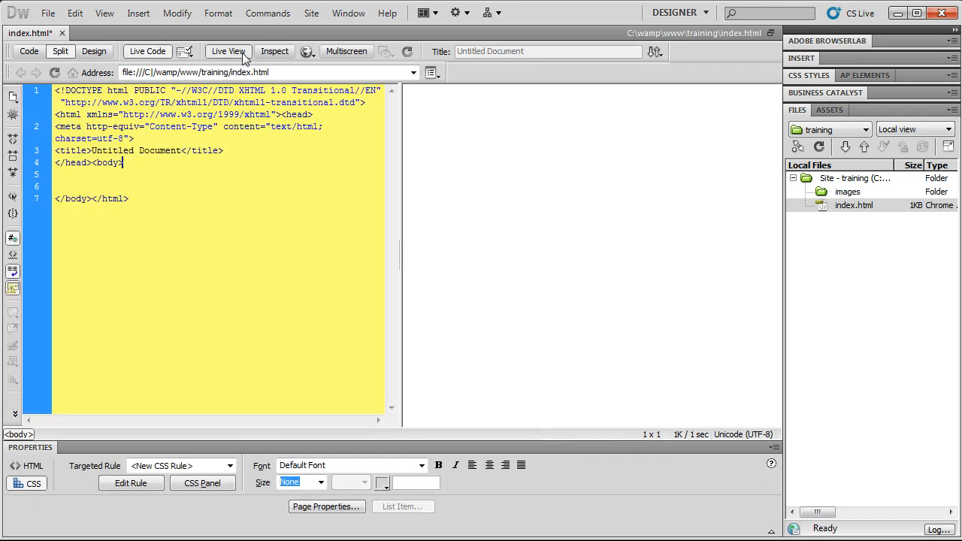
click(152, 53)
click(229, 51)
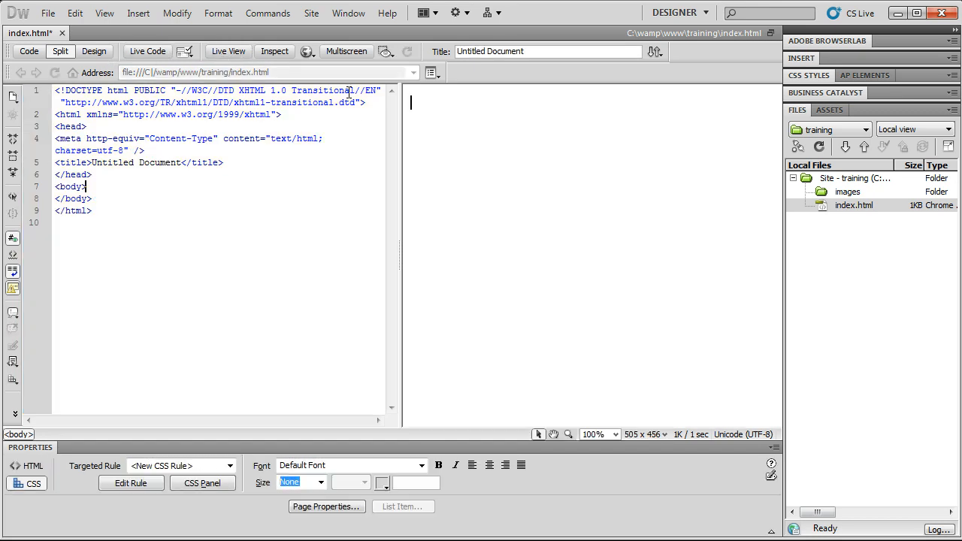
click(95, 51)
click(284, 55)
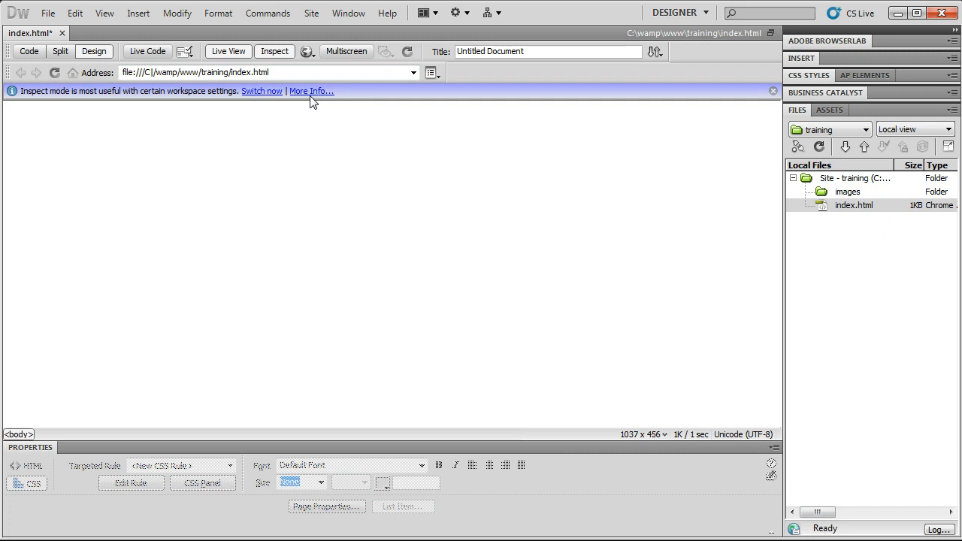
- Dismiss the Inspect notice, turn off Live View, and open and reposition the Multiscreen preview
click(773, 91)
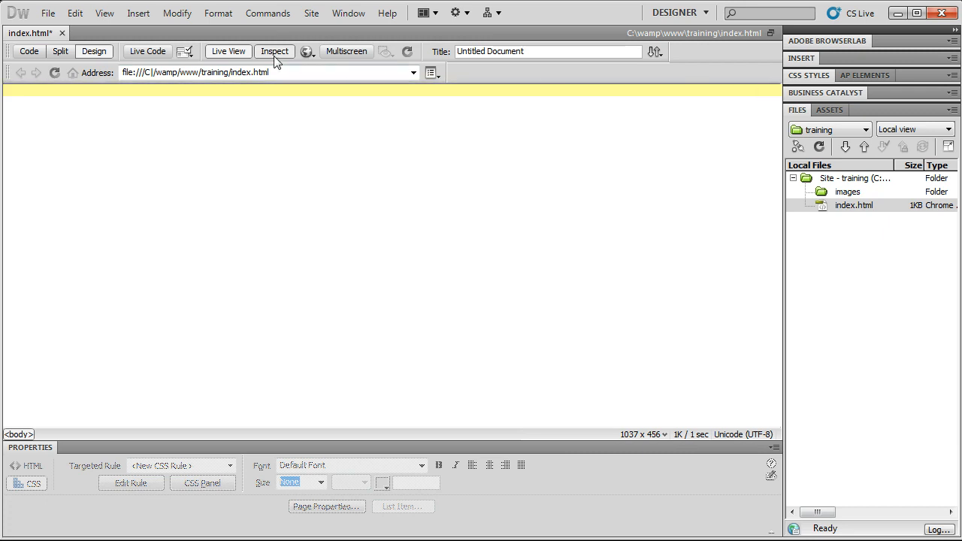
click(228, 51)
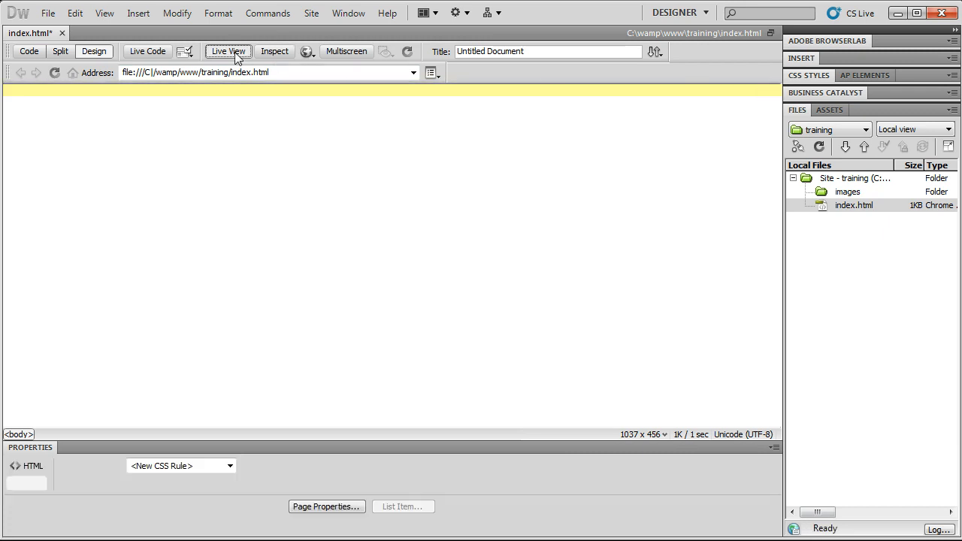
click(338, 50)
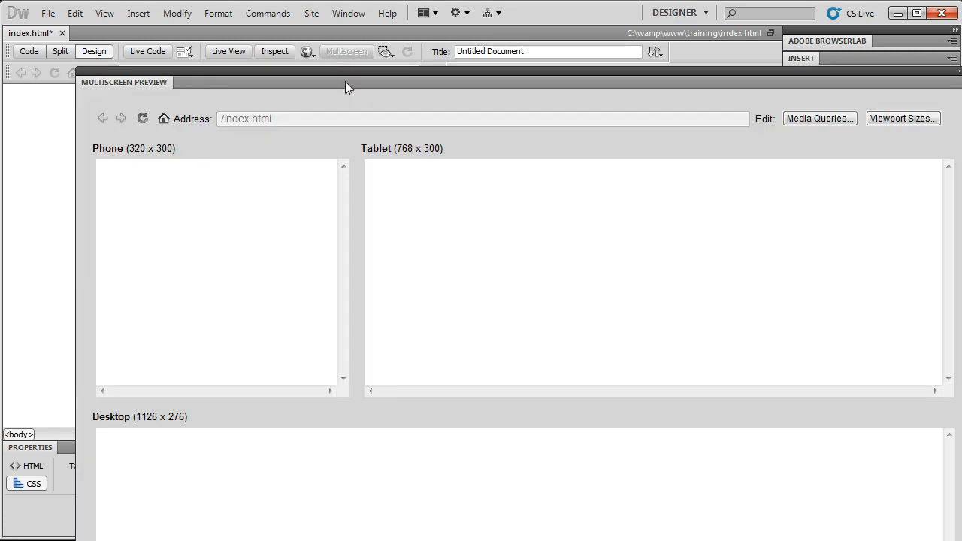
drag(345, 81, 270, 38)
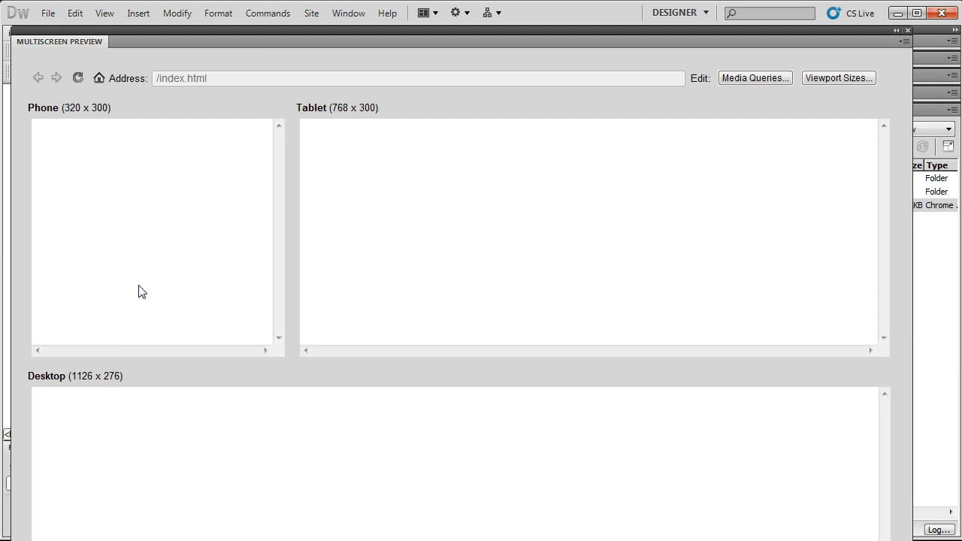
drag(524, 46, 530, 21)
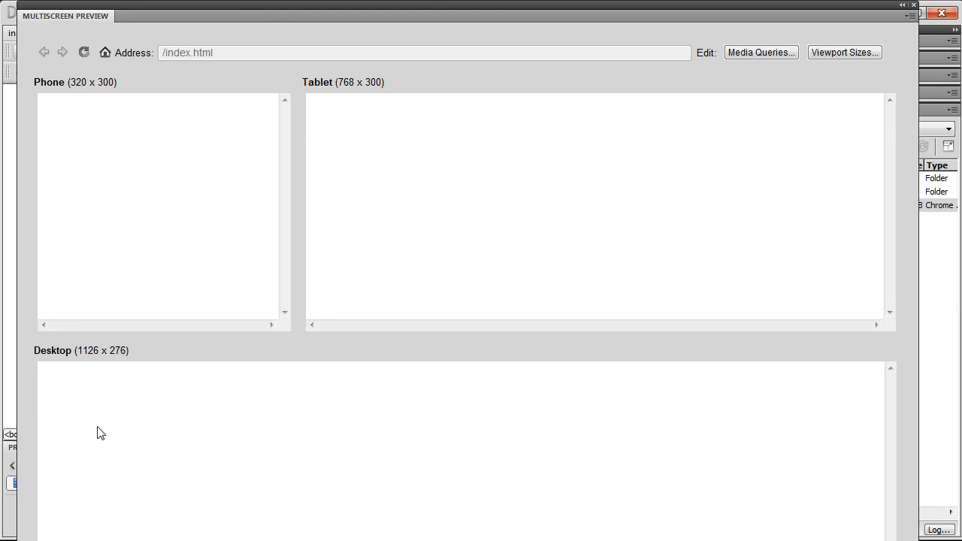
- Resize and maximize the Multiscreen preview panel, then close it
click(922, 343)
drag(918, 341, 961, 341)
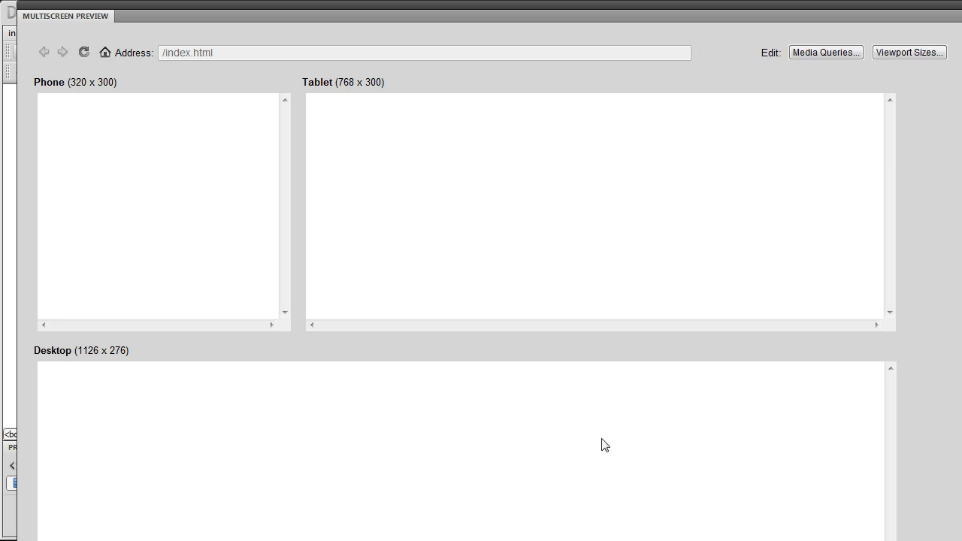
drag(956, 301, 910, 302)
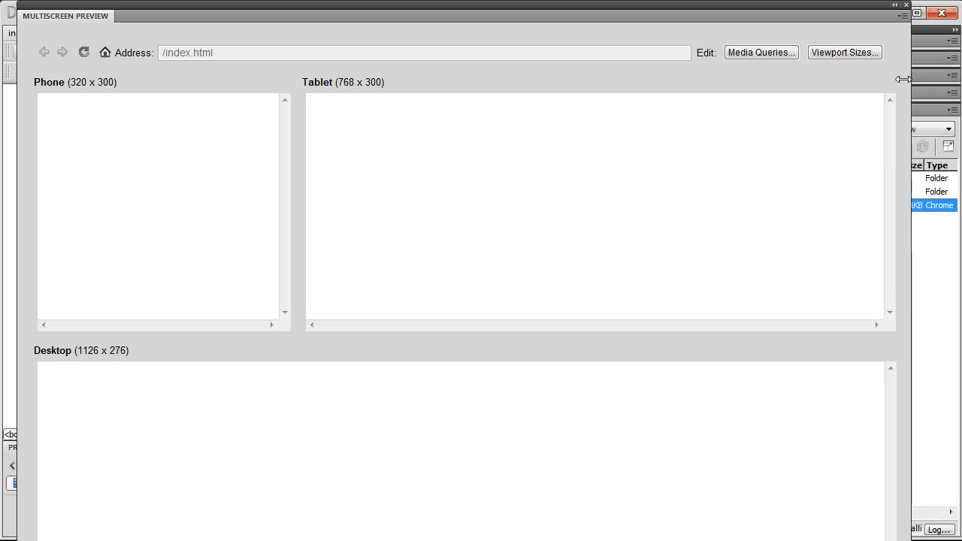
drag(849, 7, 871, 0)
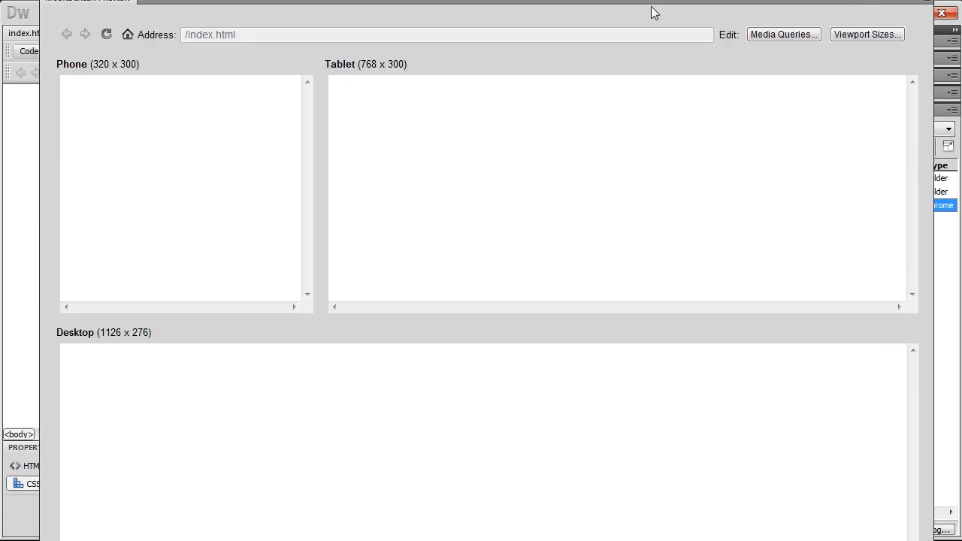
drag(159, 6, 161, 26)
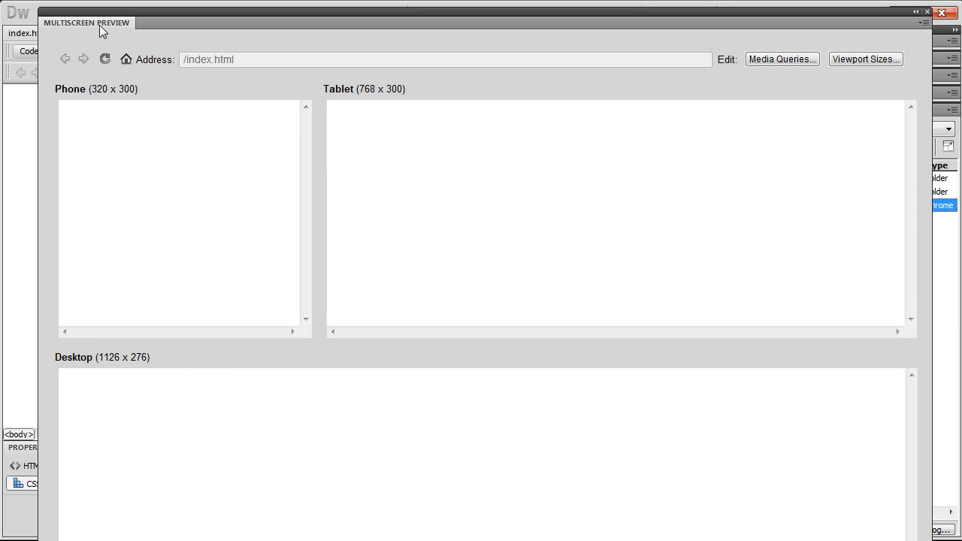
double_click(746, 20)
click(889, 14)
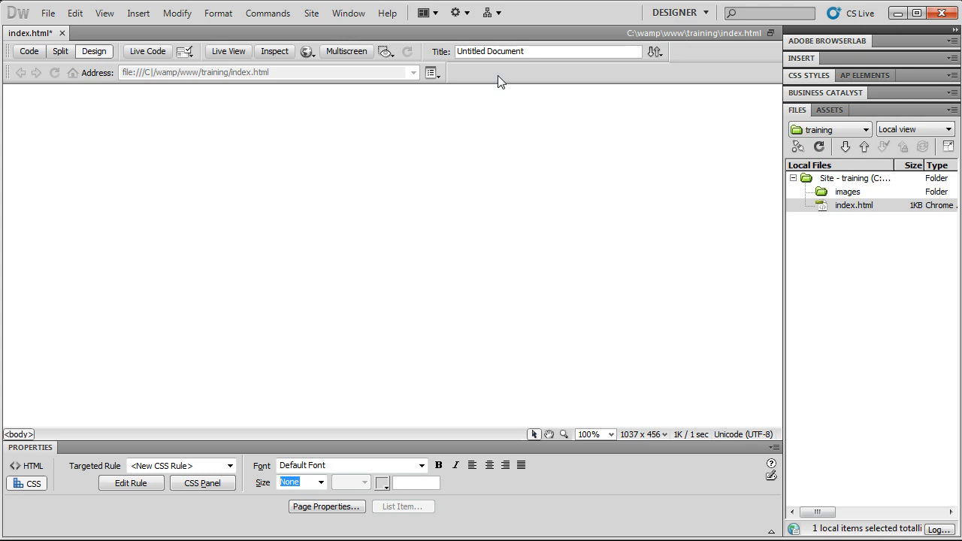
click(308, 53)
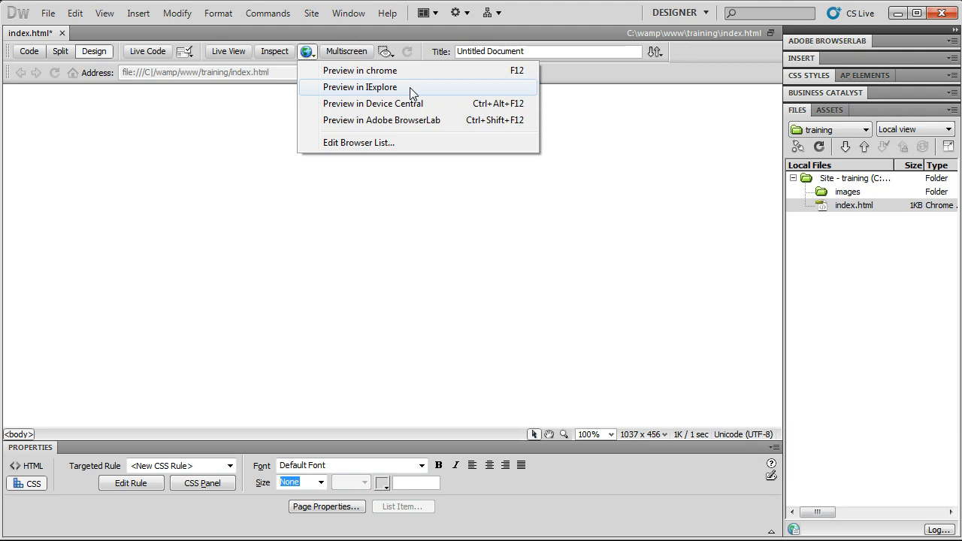
click(350, 147)
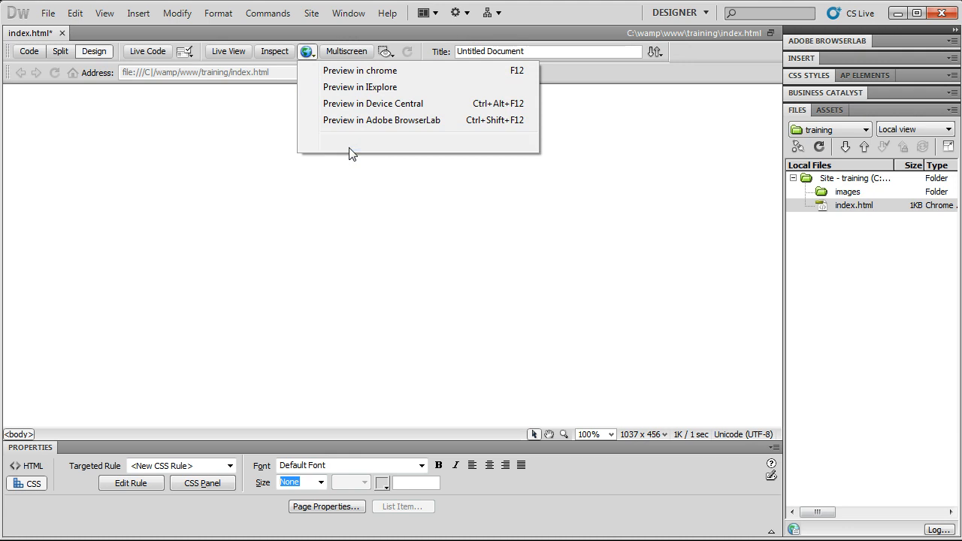
drag(364, 185, 309, 81)
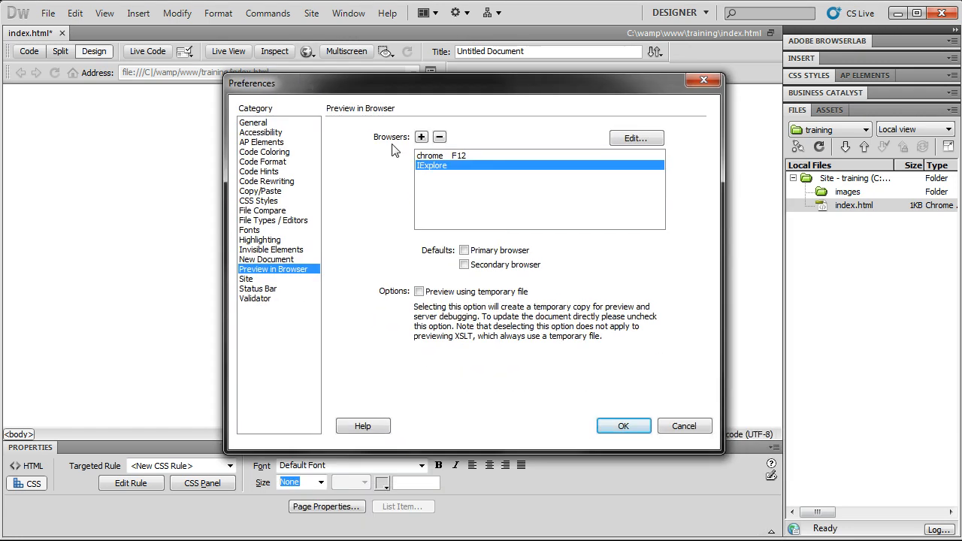
click(457, 155)
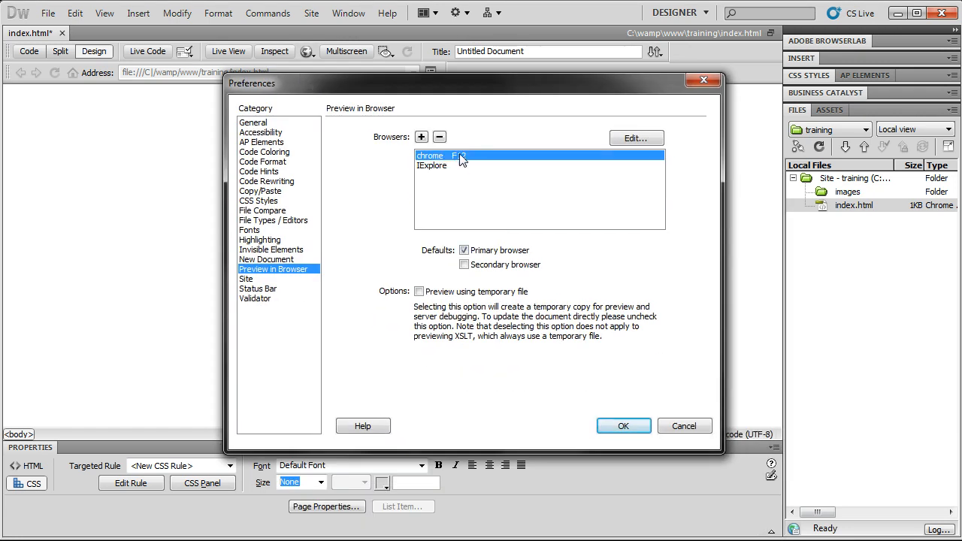
click(460, 165)
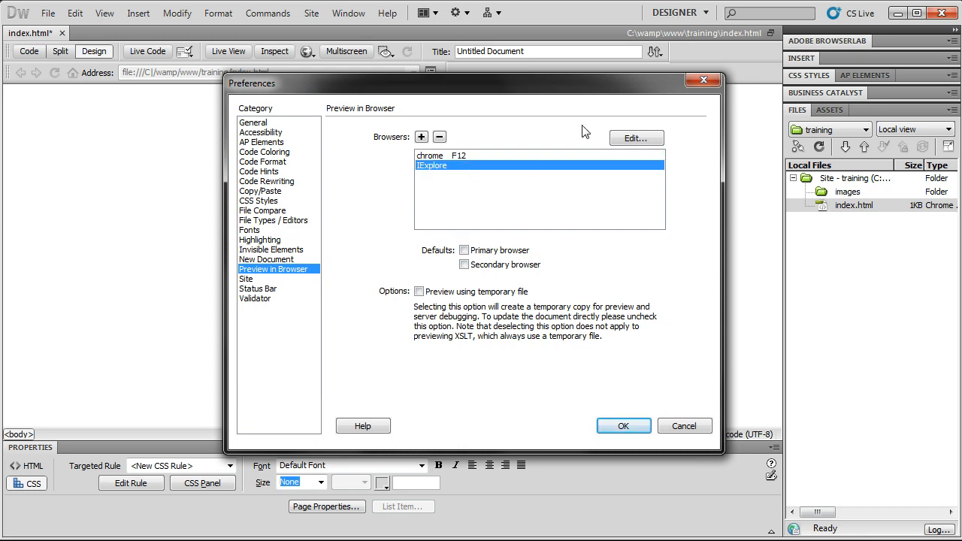
click(636, 139)
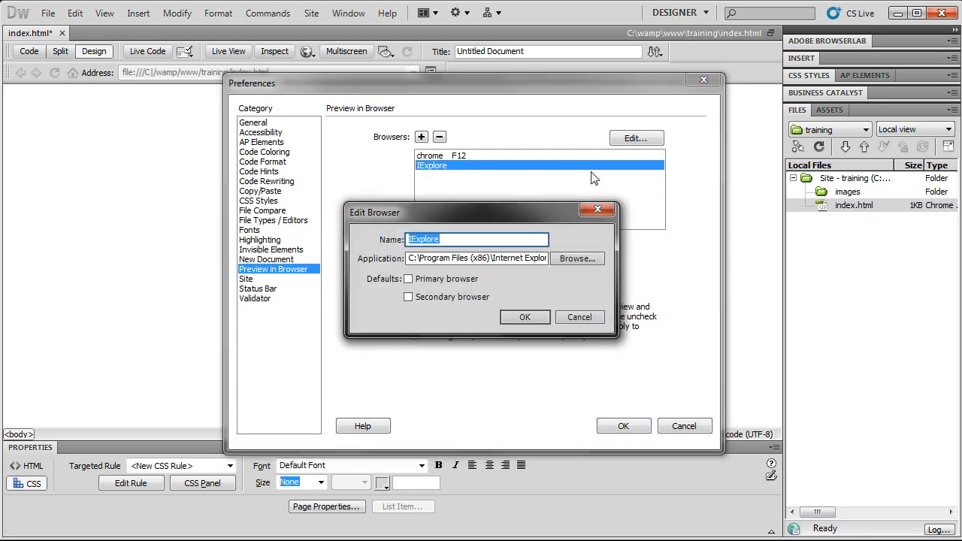
click(594, 209)
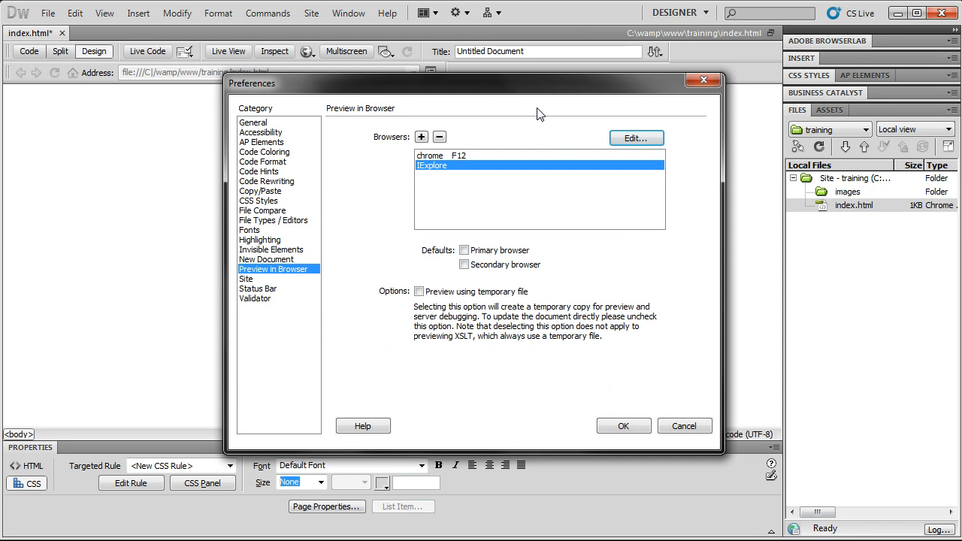
click(422, 137)
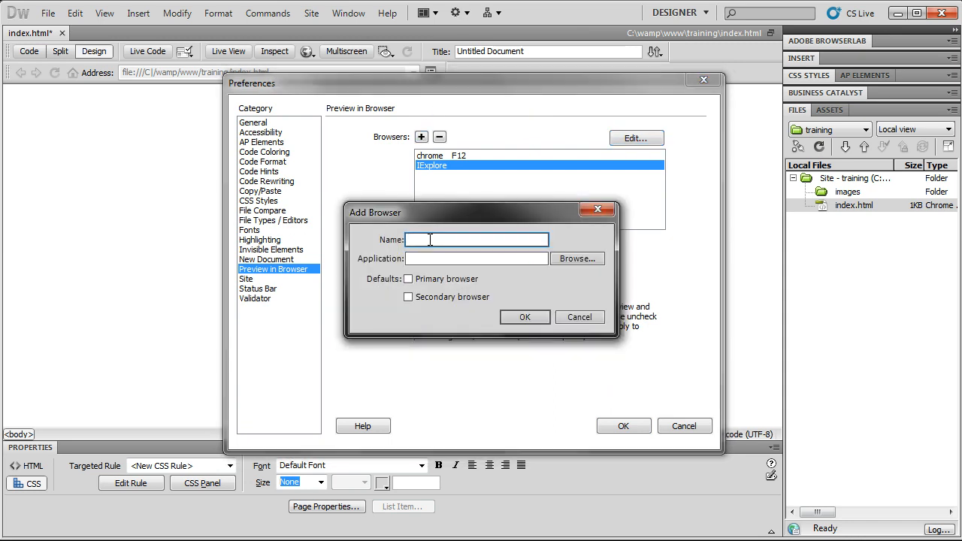
text(Forefp)
text(ox)
key(Tab)
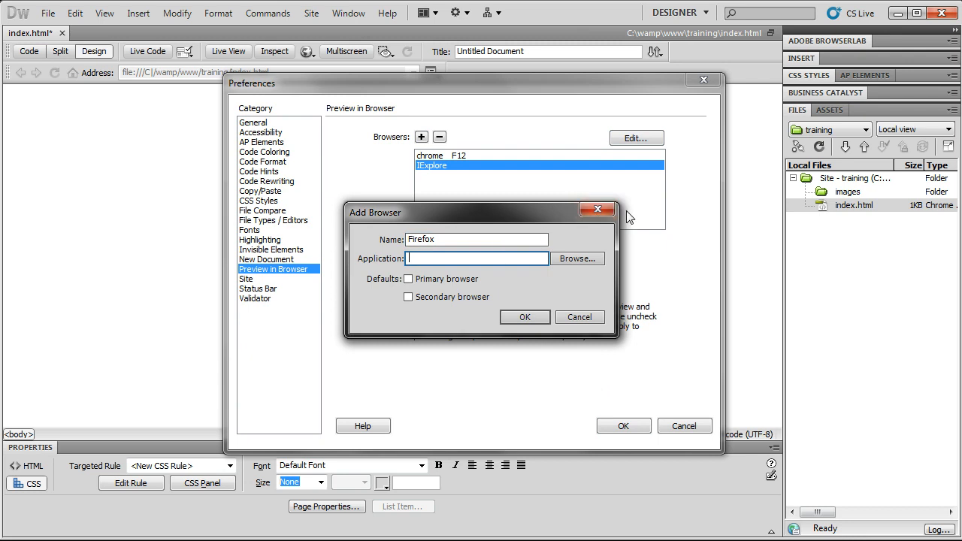
click(600, 209)
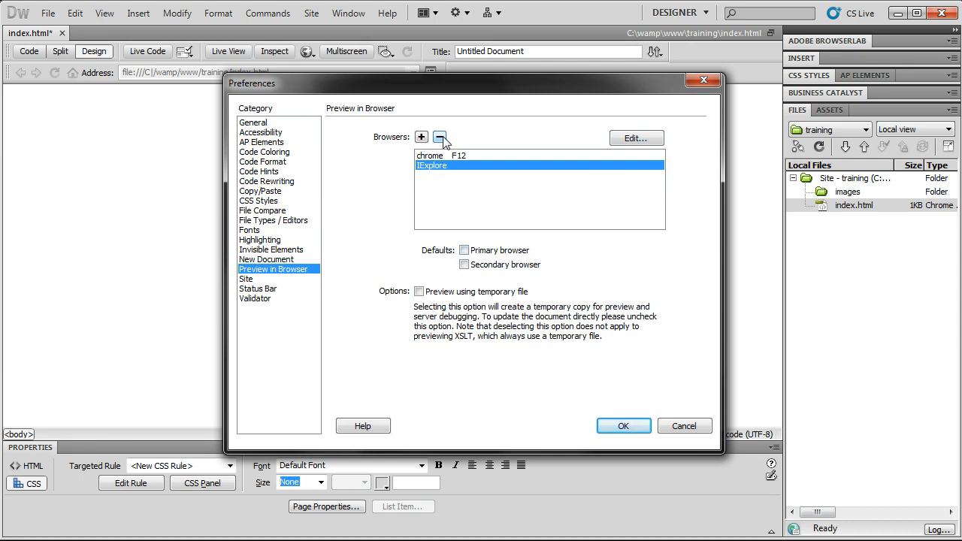
click(703, 81)
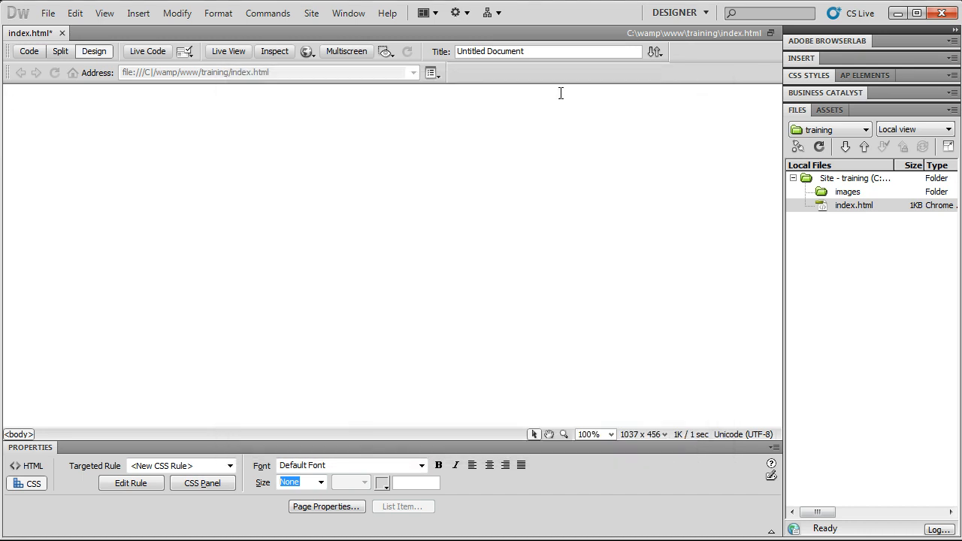
- Save index.html when prompted, preview the blank page in Chrome, then close Chrome
click(307, 53)
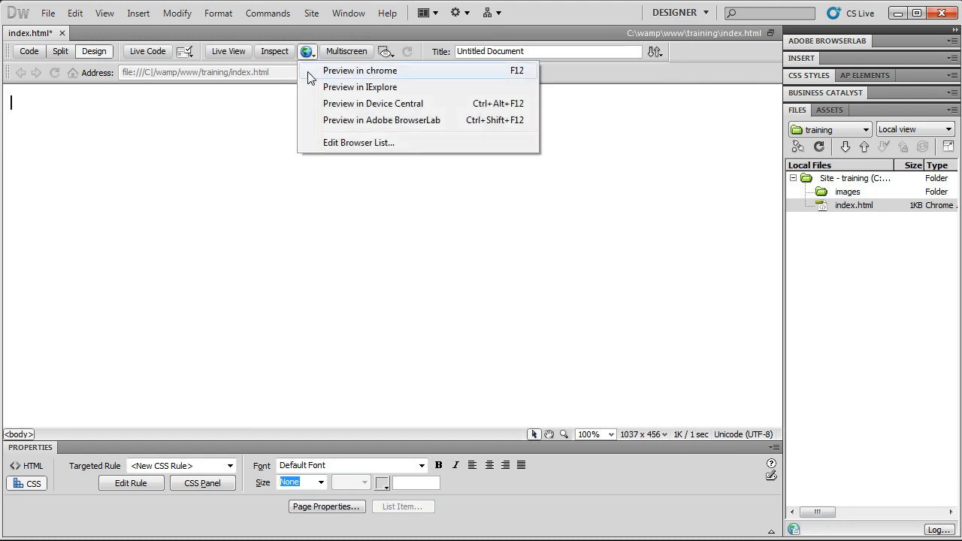
click(316, 70)
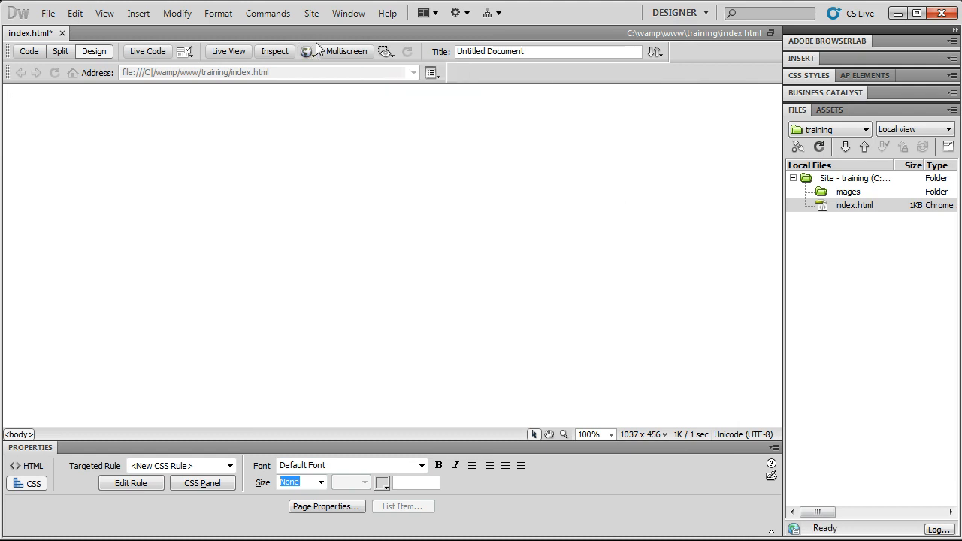
key(F12)
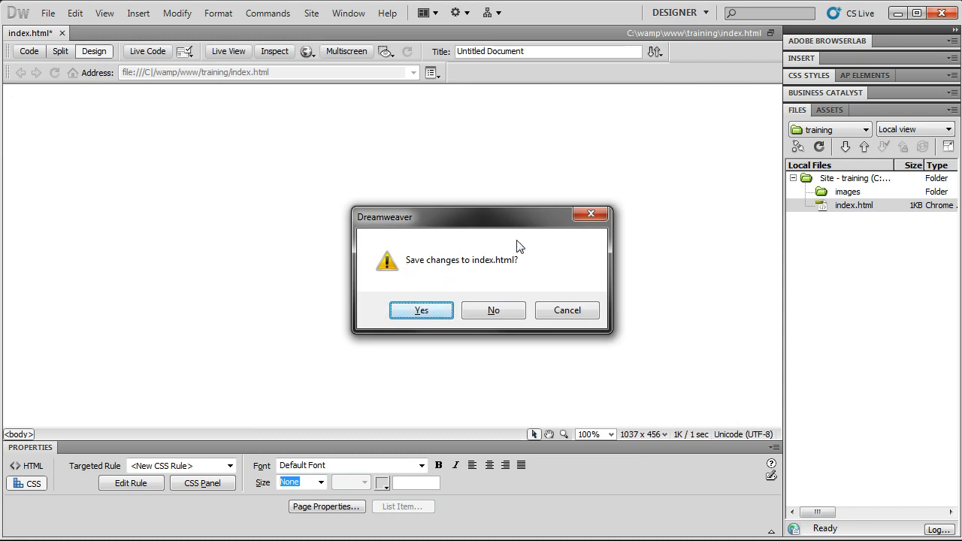
click(441, 309)
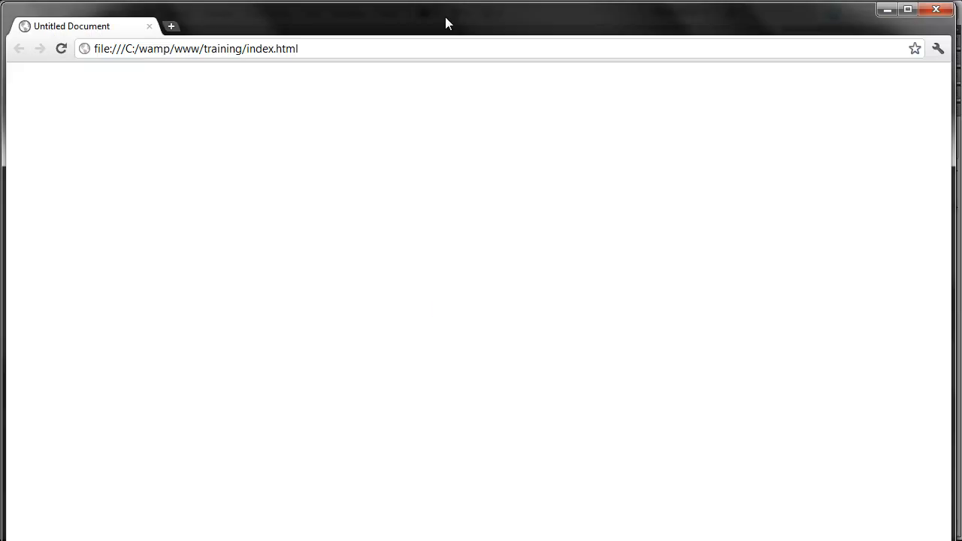
click(936, 9)
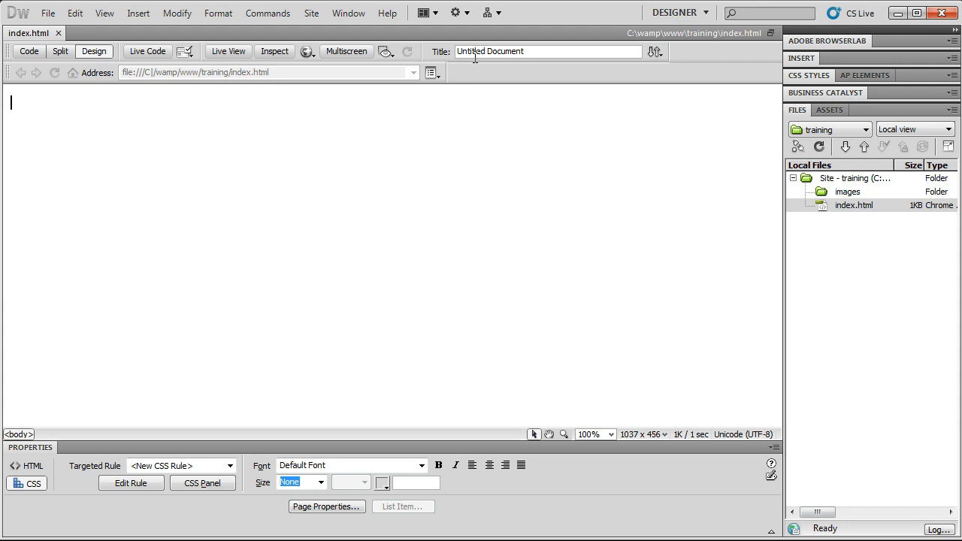
- Replace the Untitled Document page title with 'My Webpage'
drag(530, 53, 456, 54)
click(538, 52)
drag(553, 51, 429, 51)
click(29, 51)
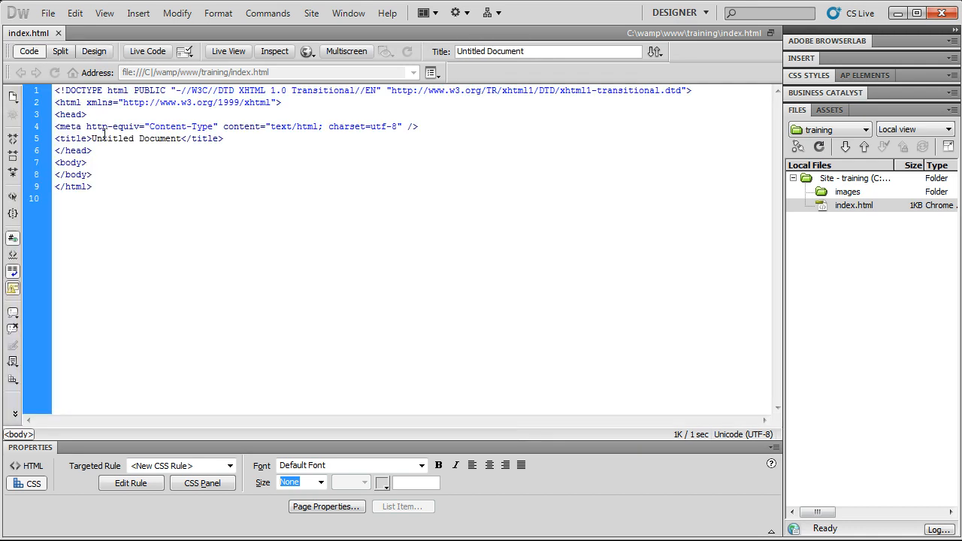
drag(92, 138, 182, 138)
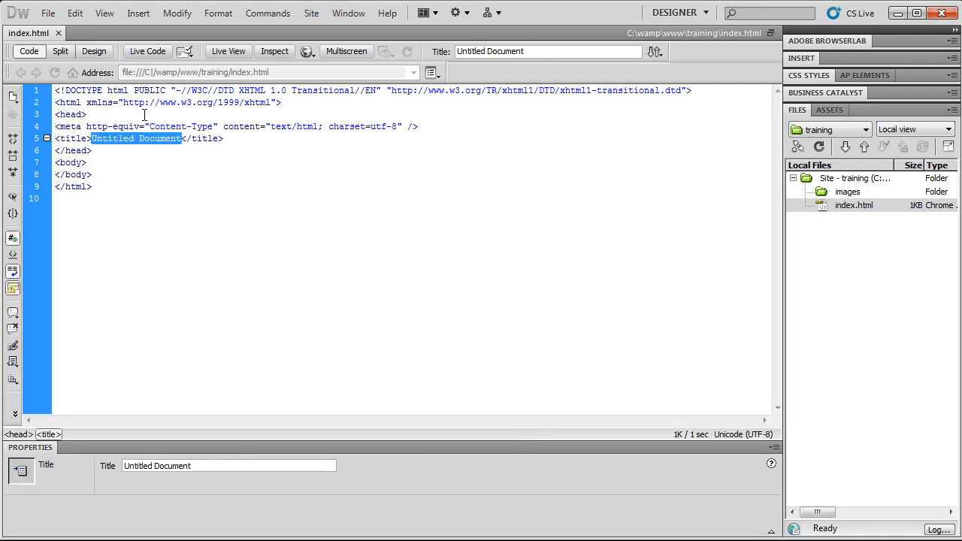
click(104, 54)
drag(585, 47, 447, 48)
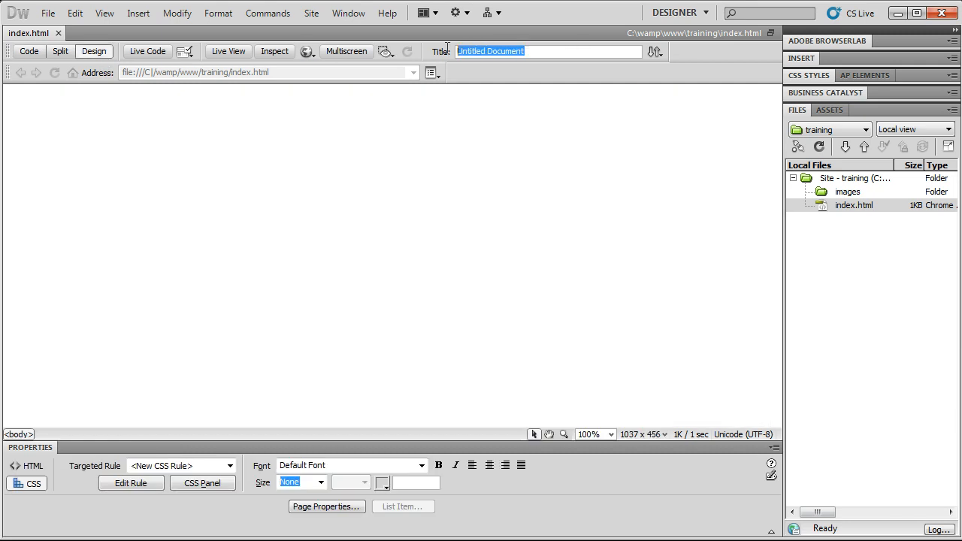
text(My )
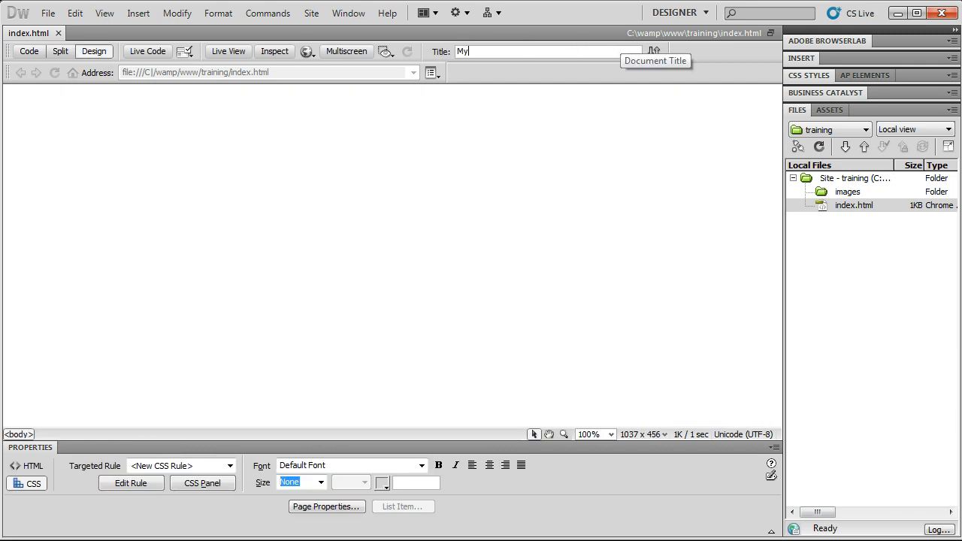
text(Webpage)
key(Return)
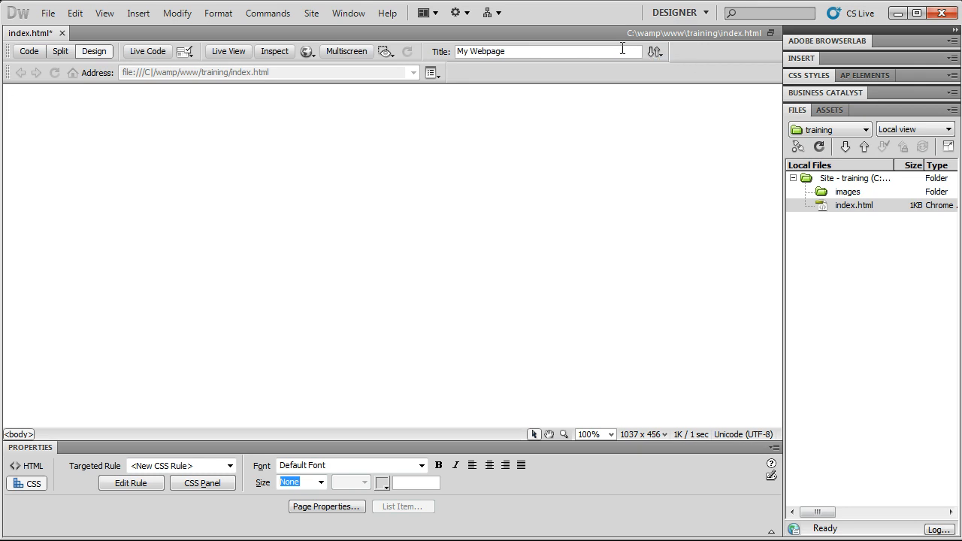
- Verify the new title in the source, save with Ctrl+S, and preview with F12
click(34, 53)
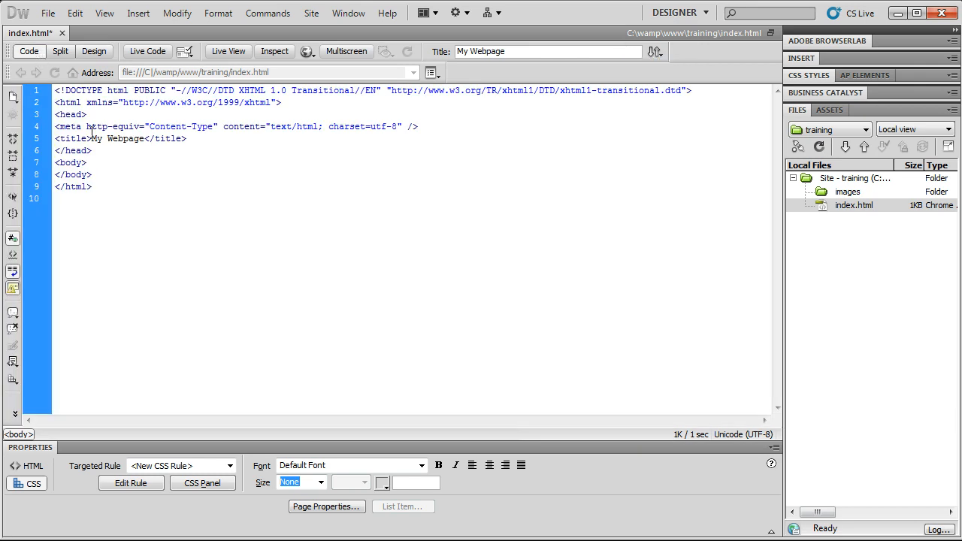
drag(88, 140, 147, 143)
click(148, 138)
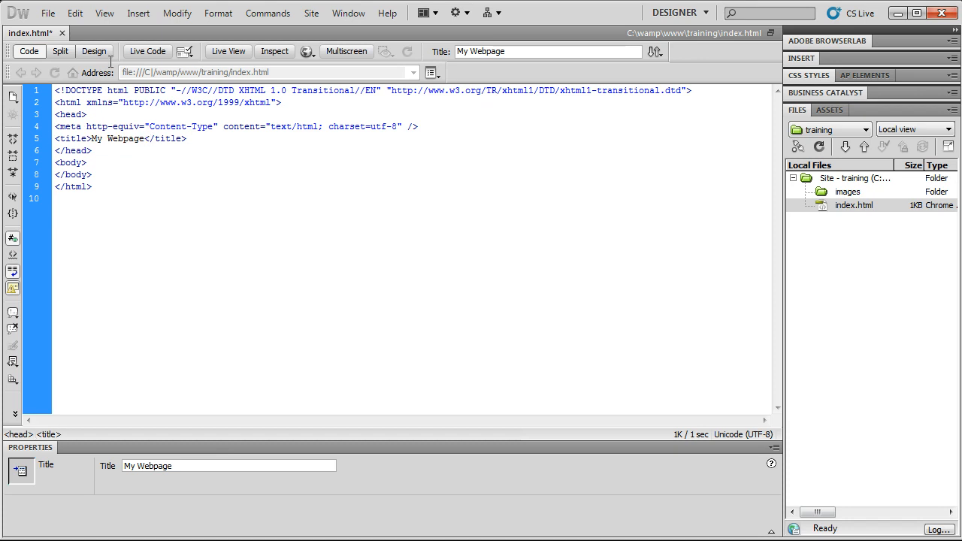
click(107, 56)
key(ctrl+s)
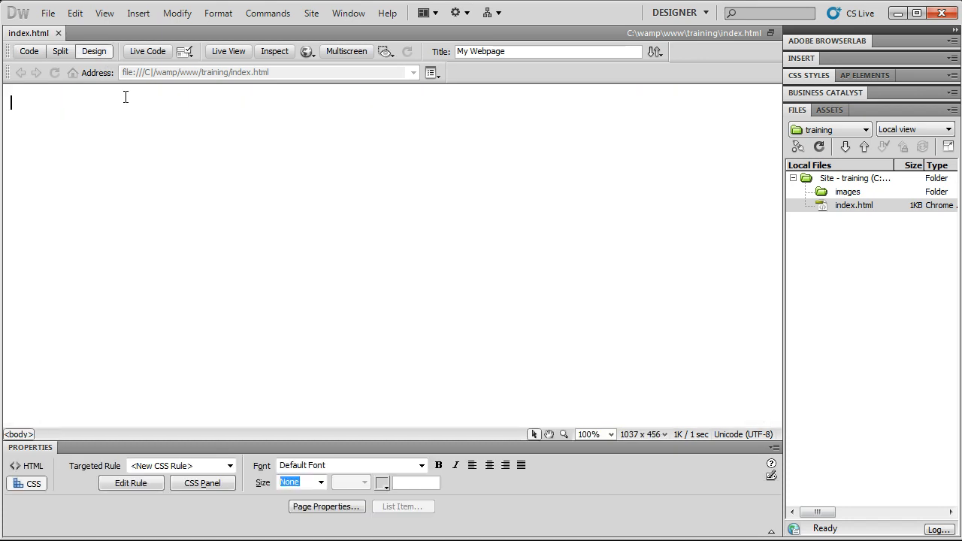
key(F12)
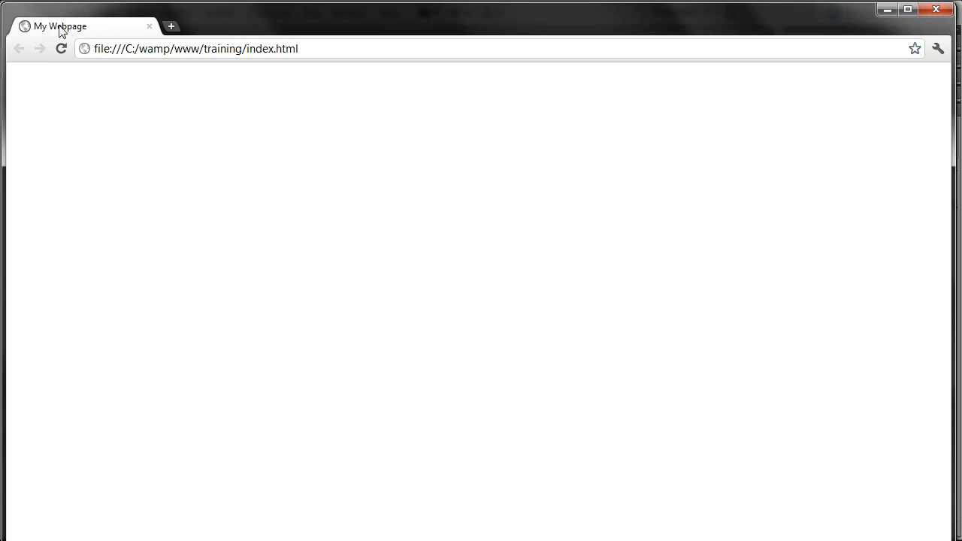
- Close the Chrome preview window to return to Dreamweaver
click(937, 9)
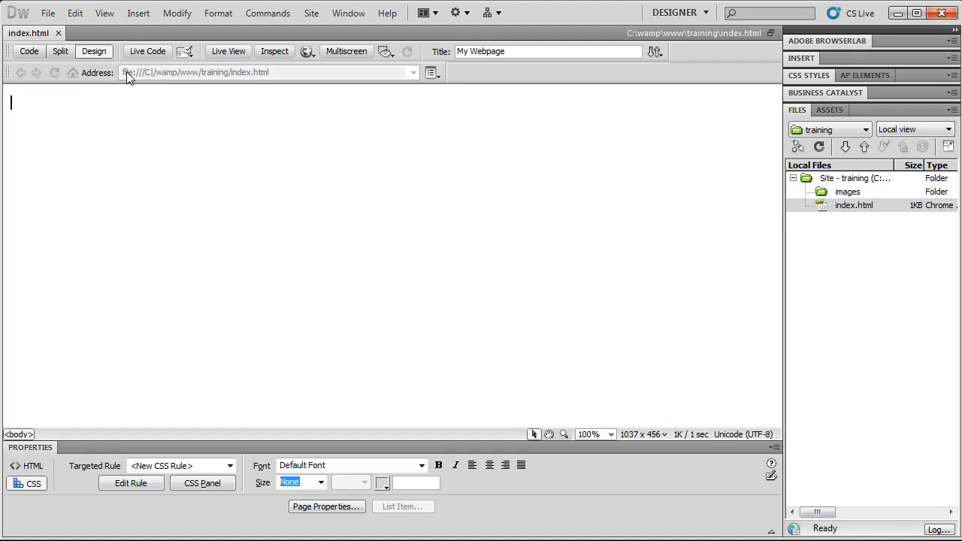
- Glance at the File Management menu and Insert panel, then expand the Adobe BrowserLab panel
click(658, 52)
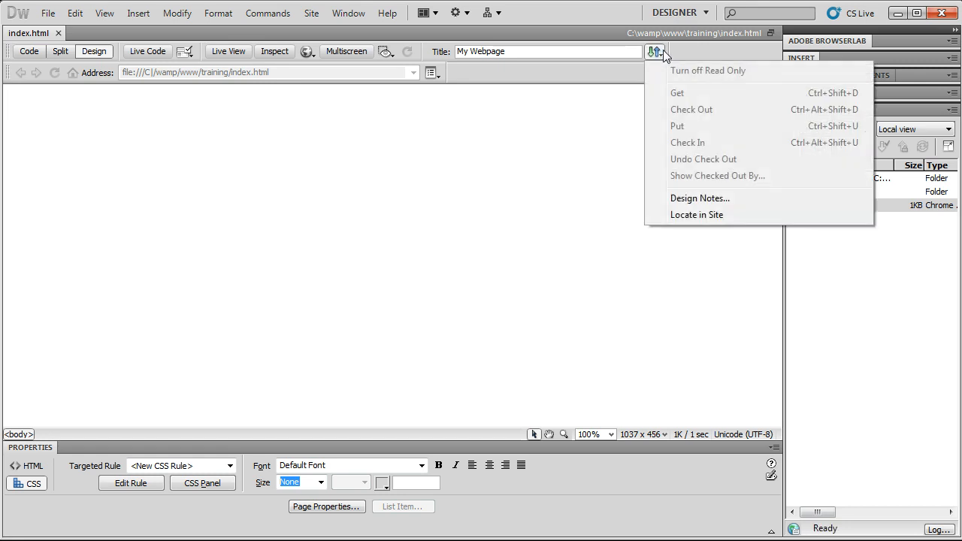
click(692, 50)
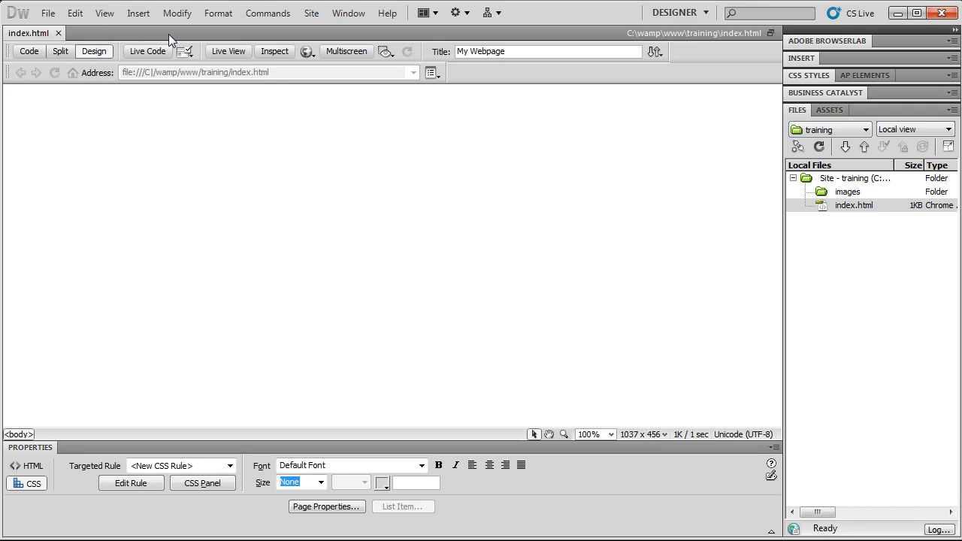
click(843, 205)
click(591, 333)
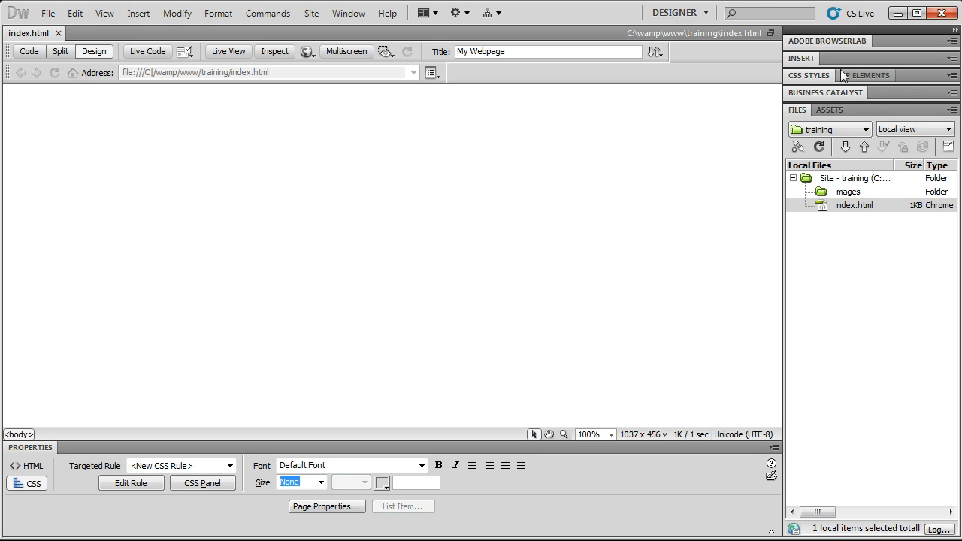
click(799, 58)
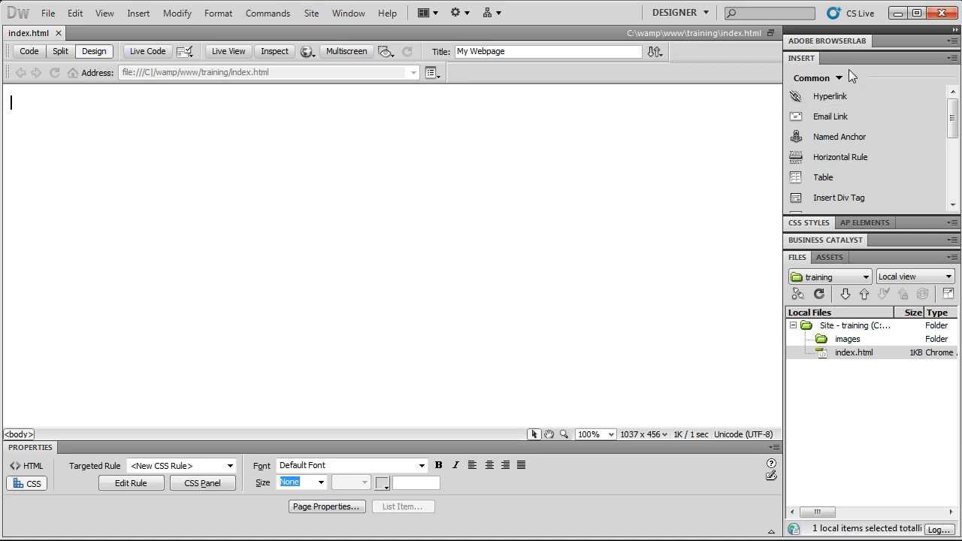
click(813, 60)
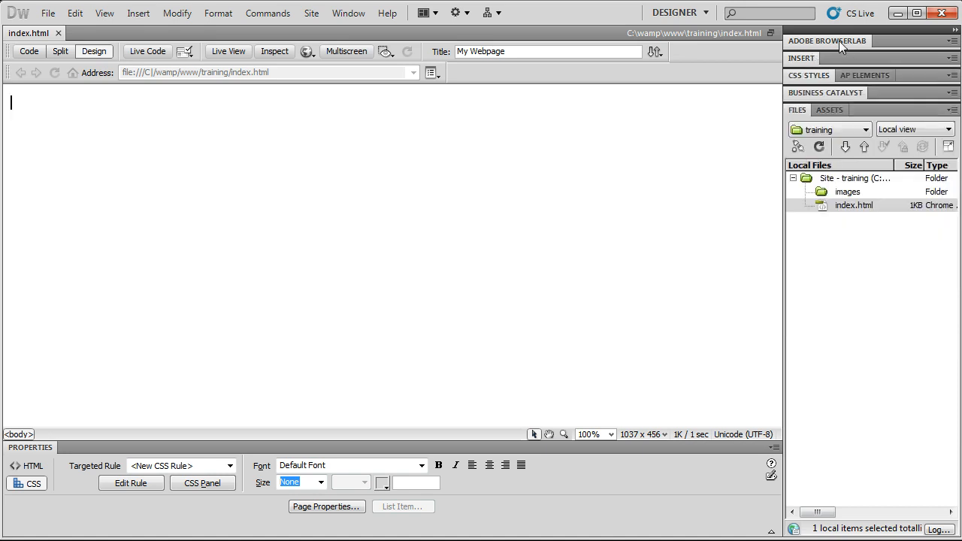
click(839, 42)
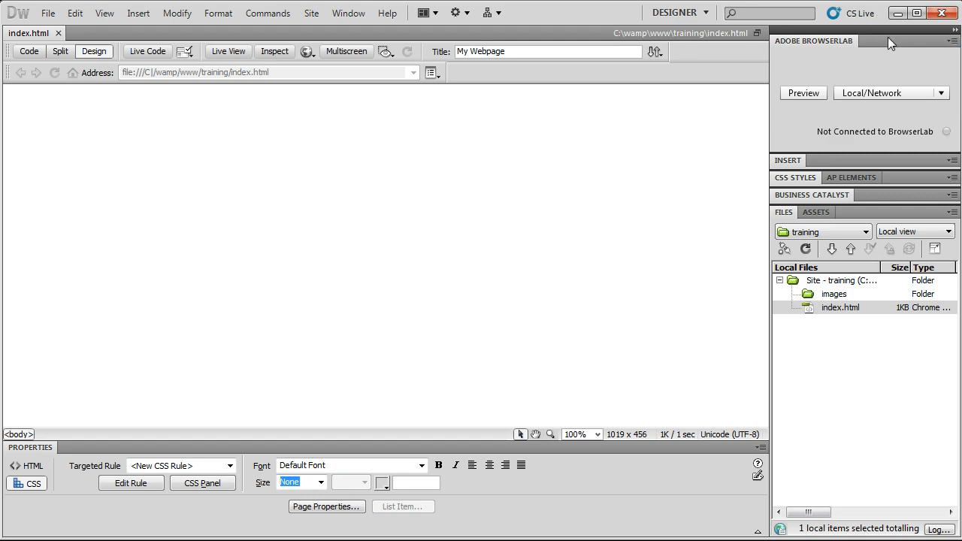
- Narrow the program window and close the BrowserLab panel group
drag(958, 64, 875, 41)
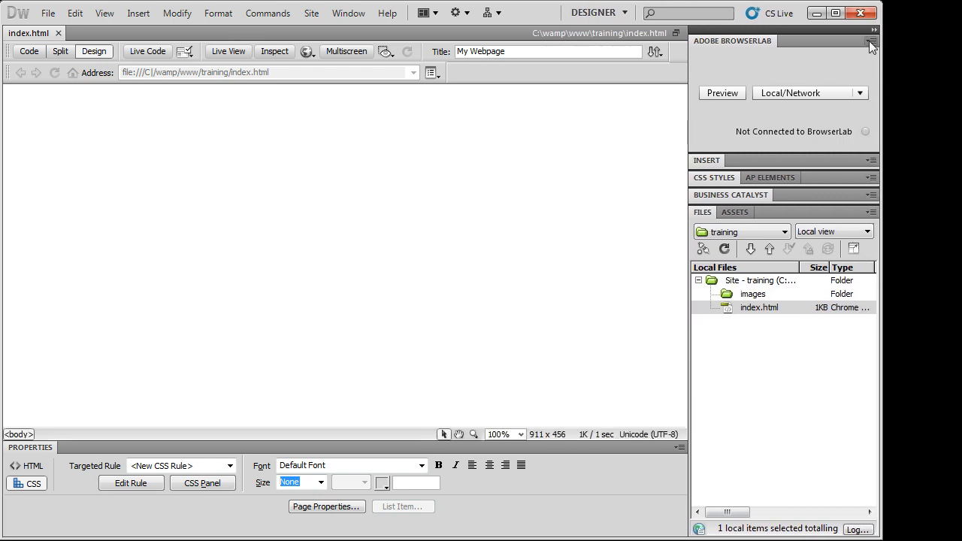
click(869, 41)
click(861, 42)
click(871, 41)
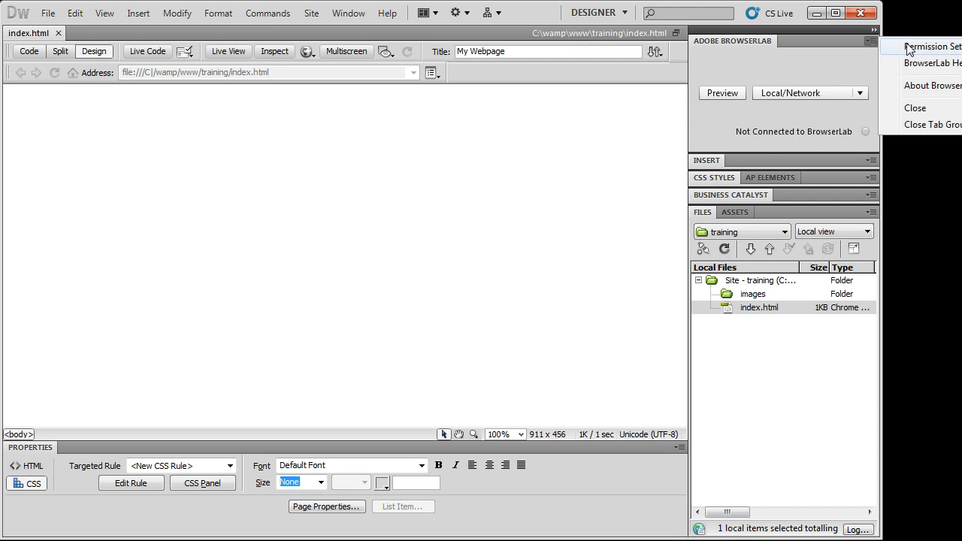
click(917, 124)
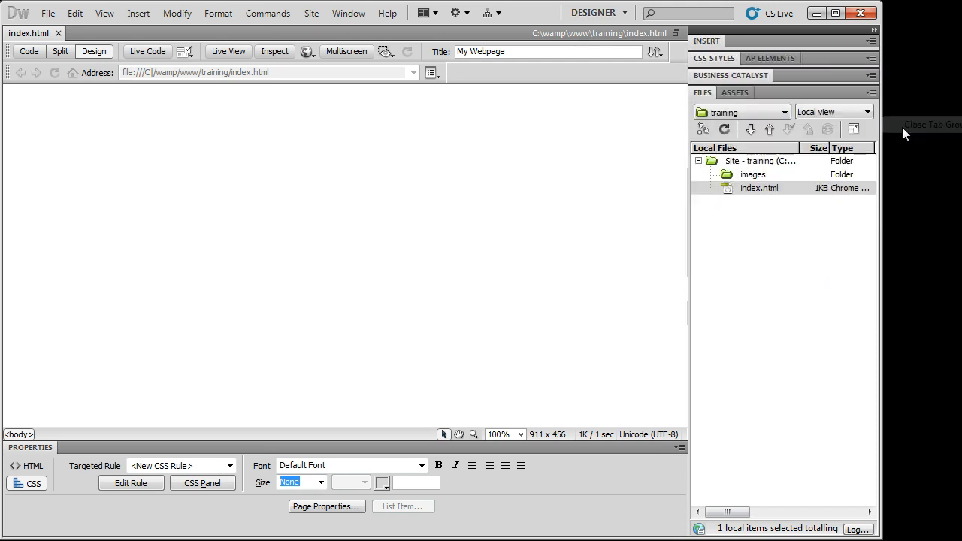
- Close the Business Catalyst panel group from its panel menu
click(712, 42)
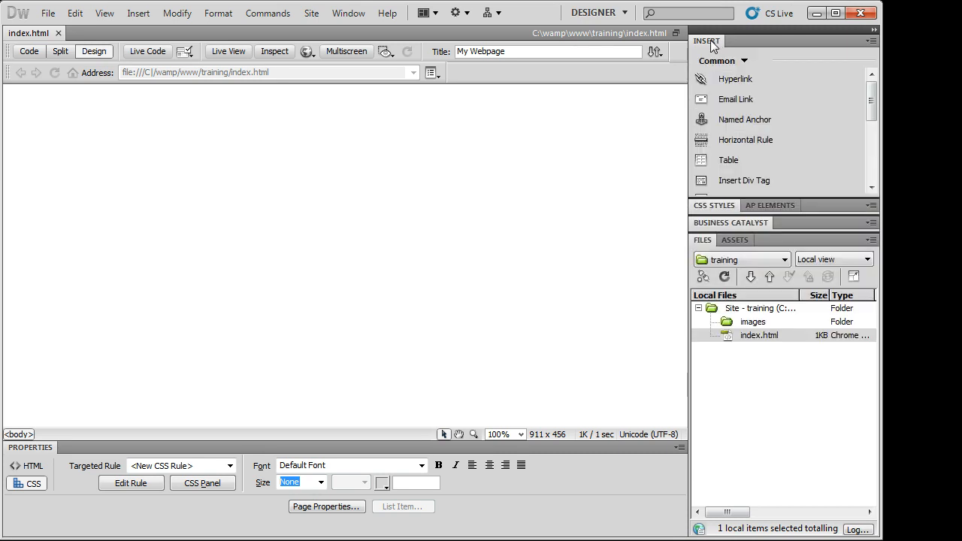
click(711, 39)
click(713, 57)
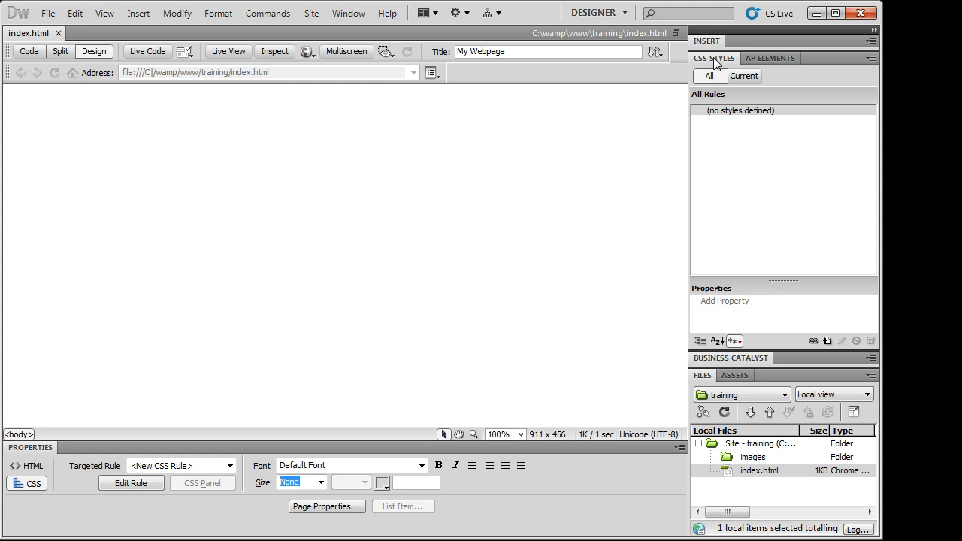
click(714, 58)
click(714, 76)
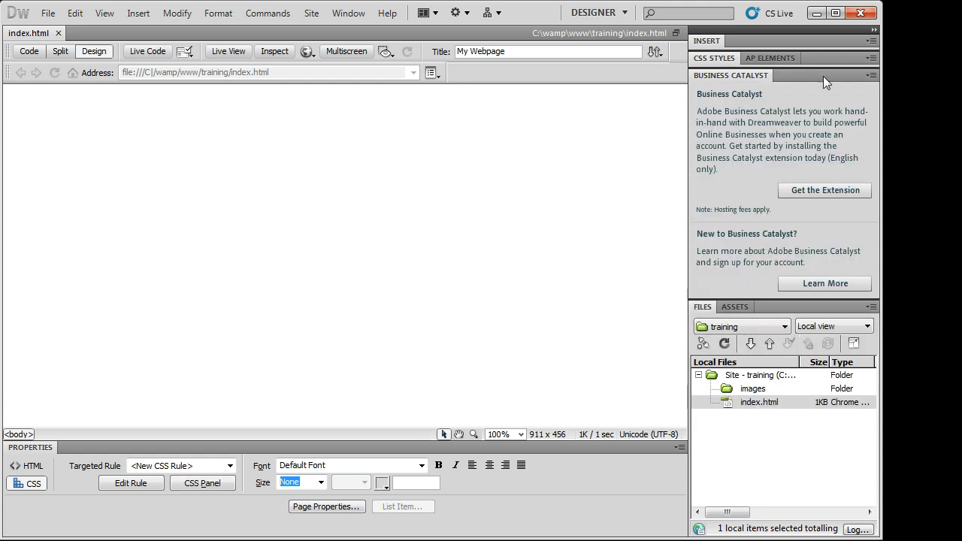
click(876, 75)
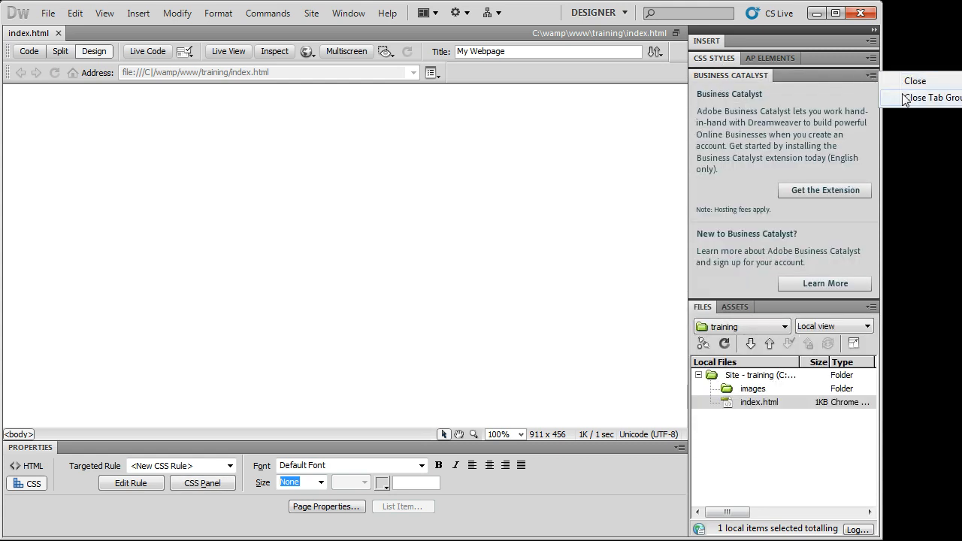
click(904, 100)
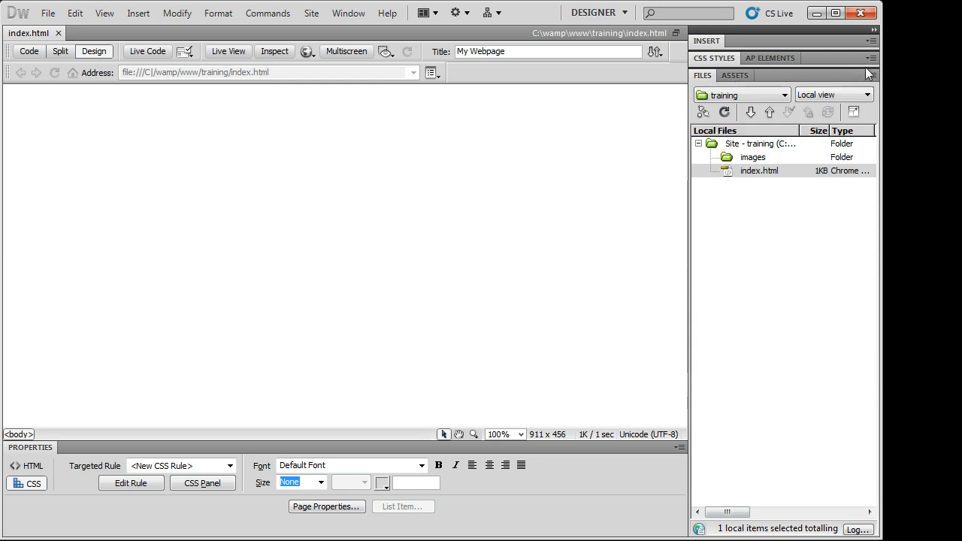
- Expand the Insert panel to show its Common items and click into the blank page
click(709, 58)
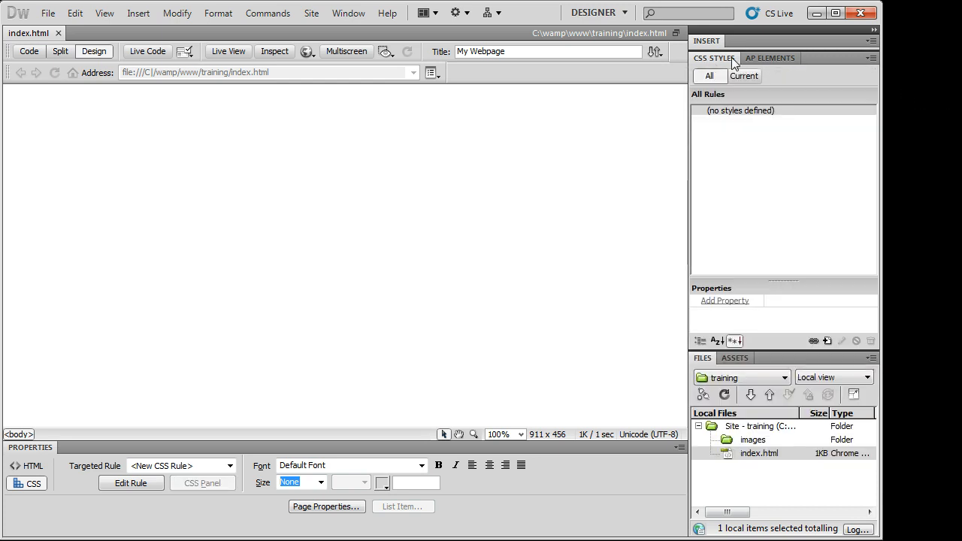
click(718, 58)
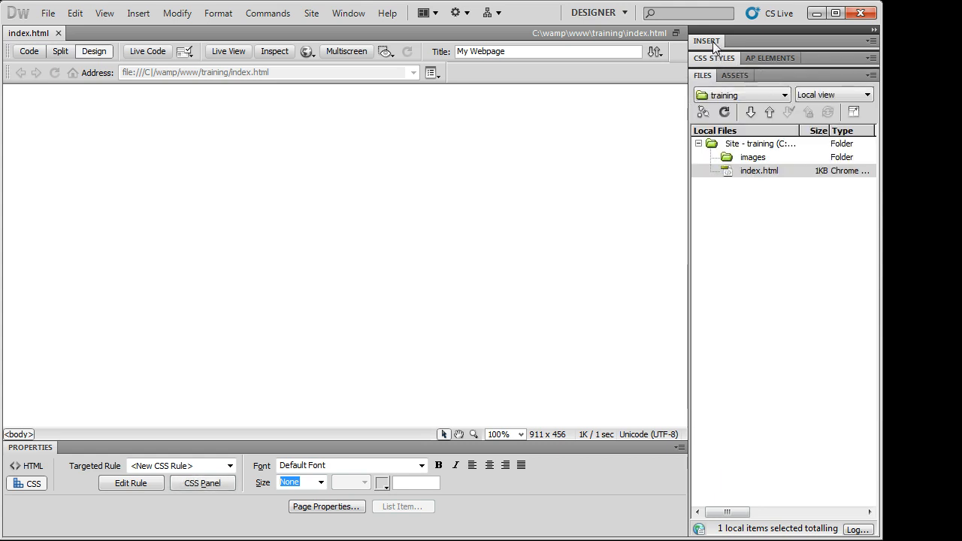
click(713, 42)
click(713, 42)
click(713, 42)
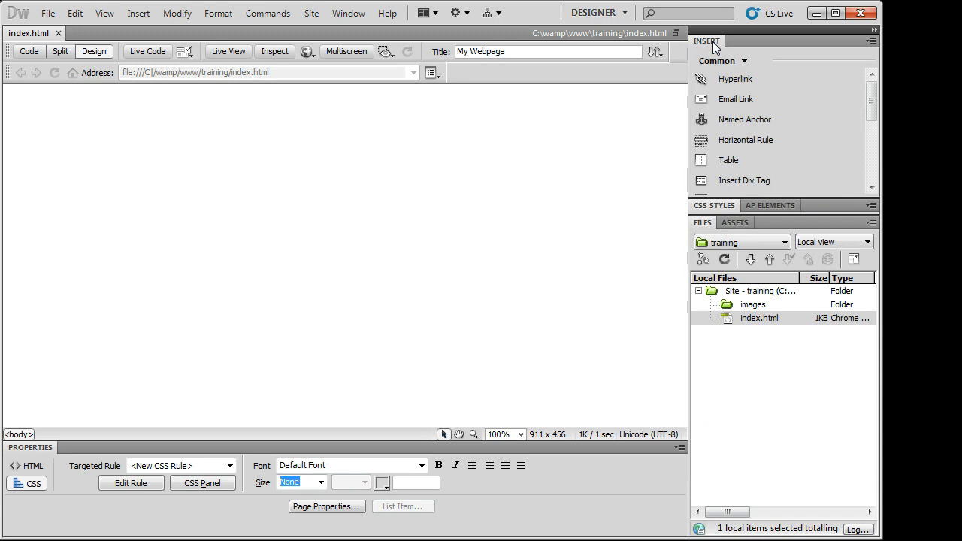
click(359, 147)
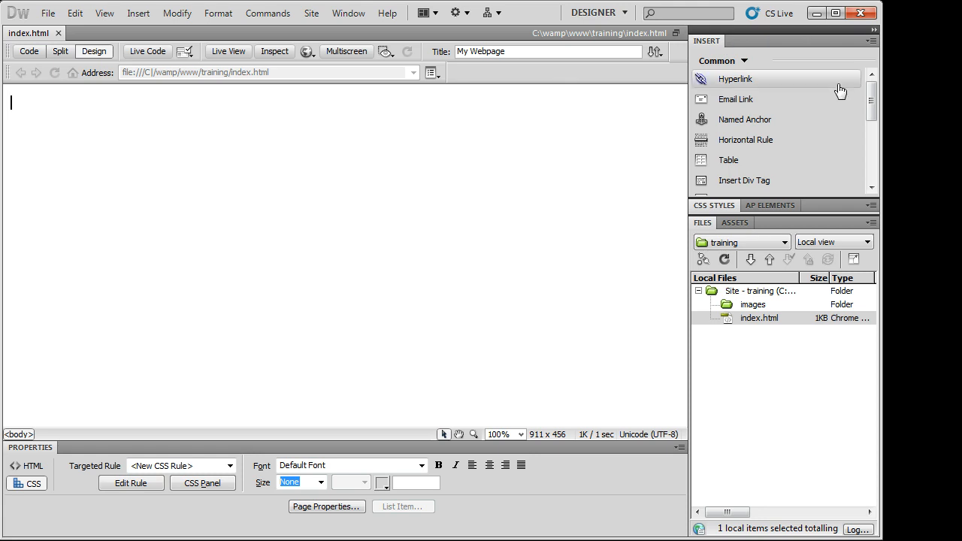
- With the Insert panel kept on Common, start a Hyperlink insertion
click(749, 60)
click(754, 66)
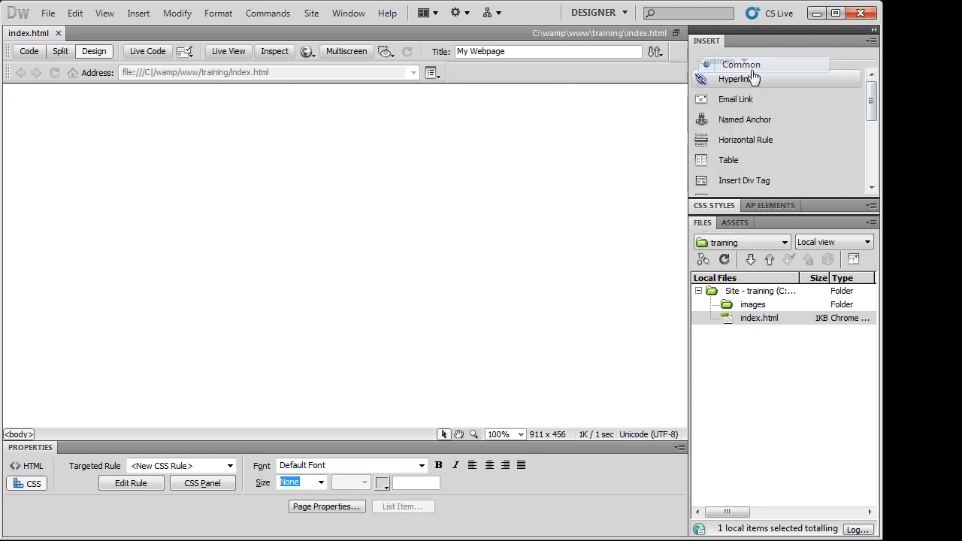
mouse_move(873, 93)
mouse_down()
mouse_move(874, 155)
mouse_move(873, 100)
mouse_up()
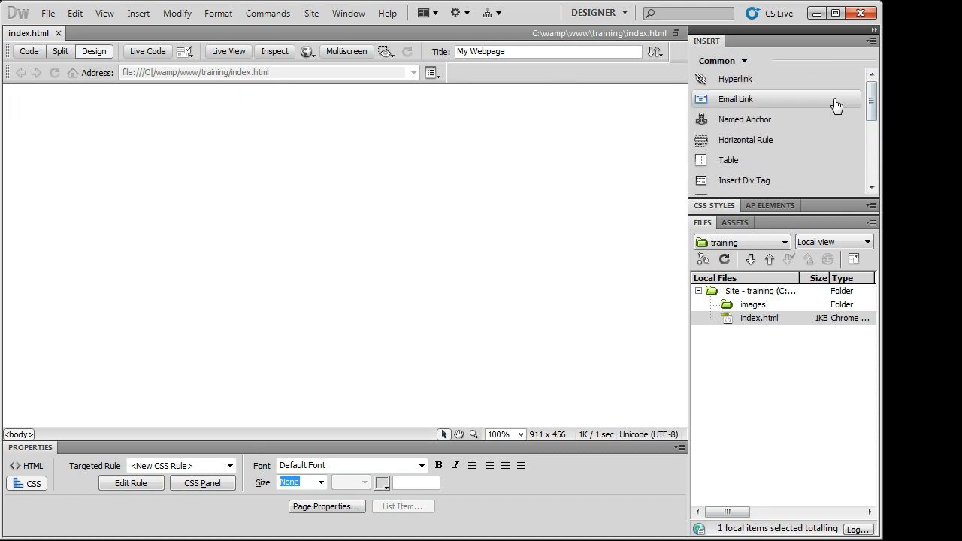
click(766, 78)
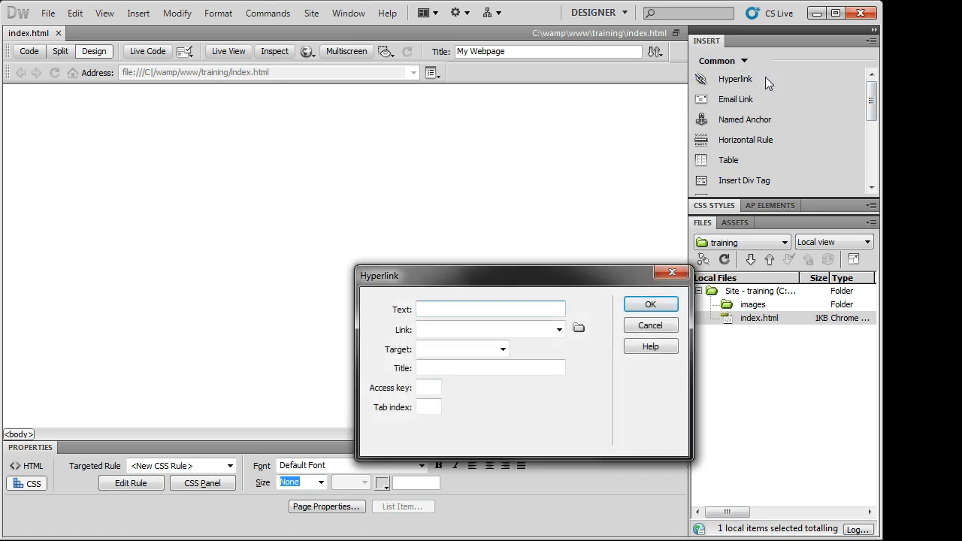
drag(511, 284, 482, 174)
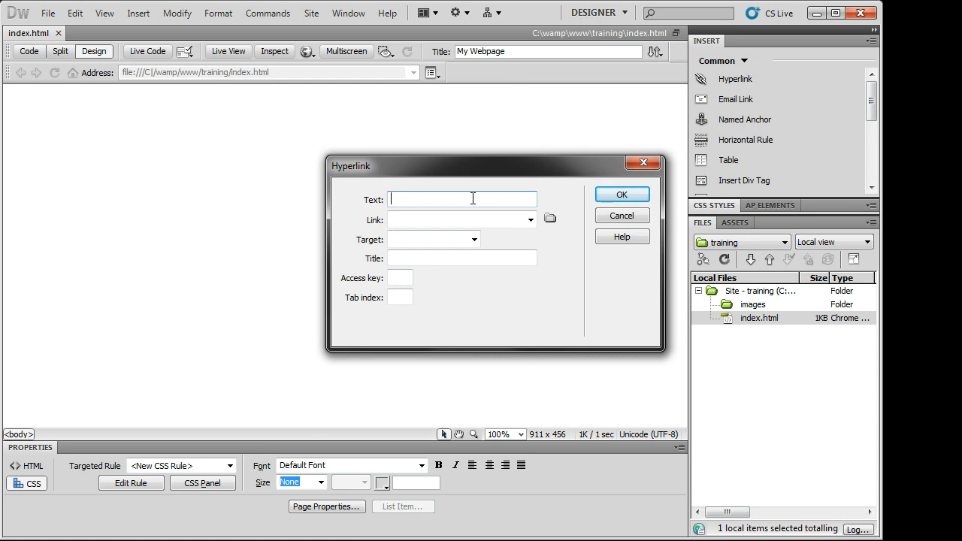
text(Webvidtuts.com)
click(498, 220)
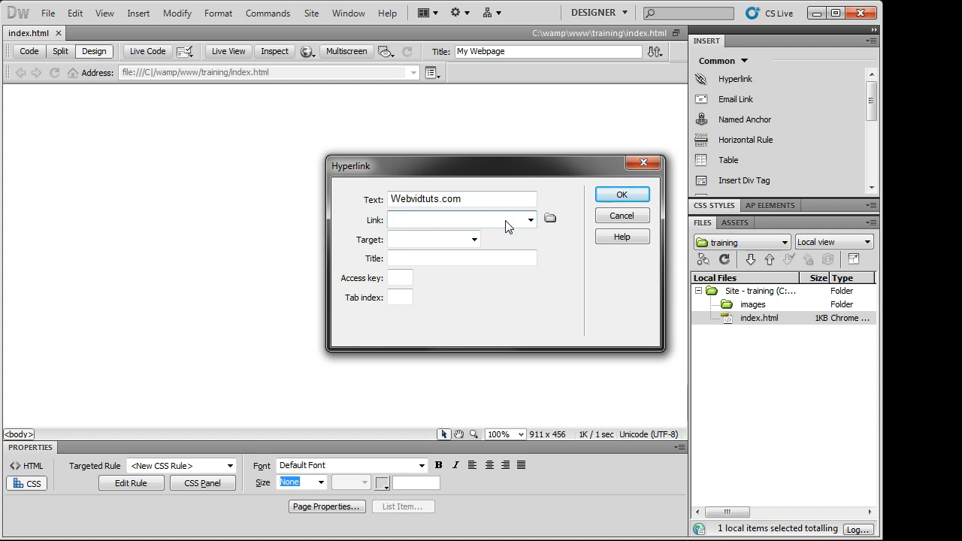
text(http://www.webvidtuts.com/)
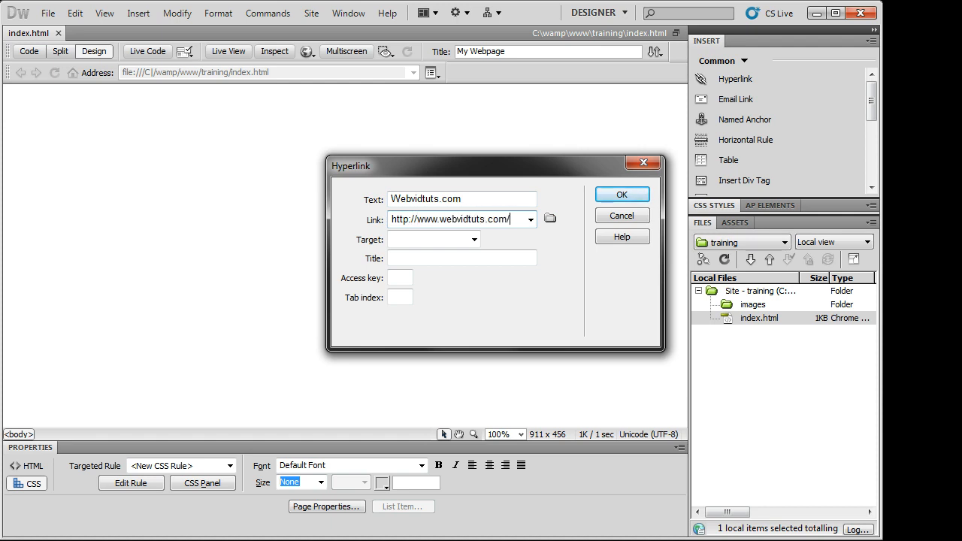
- Try the _new link target, then clear the Target field again
click(474, 240)
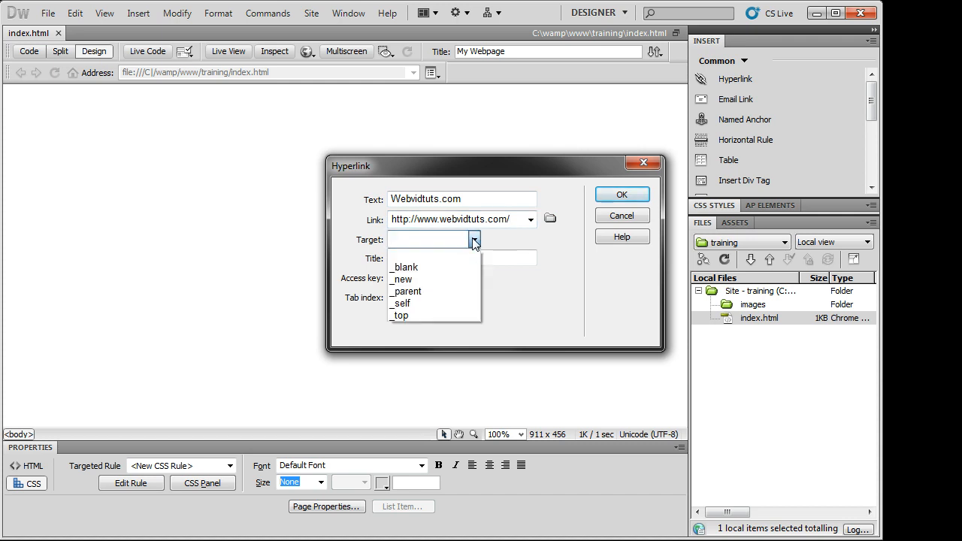
click(473, 240)
click(473, 242)
click(475, 241)
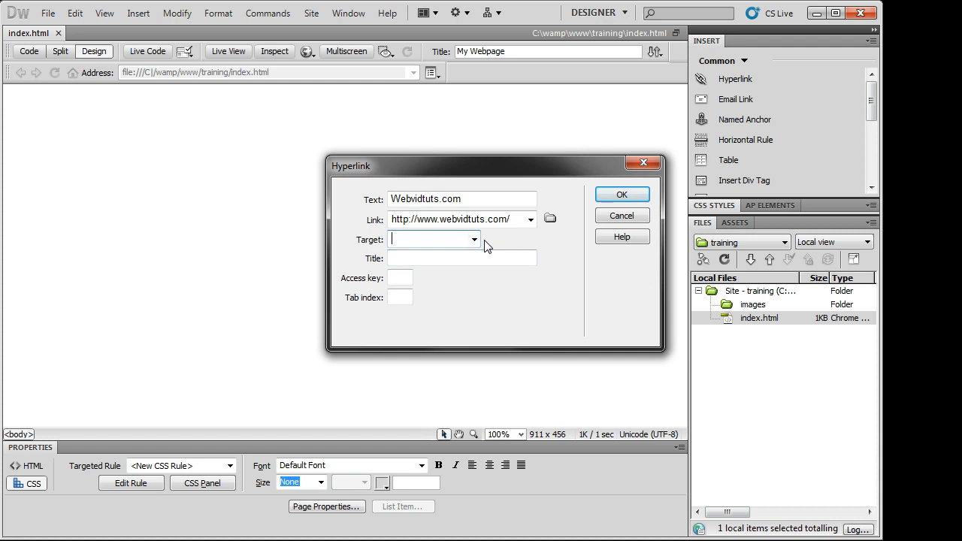
click(475, 241)
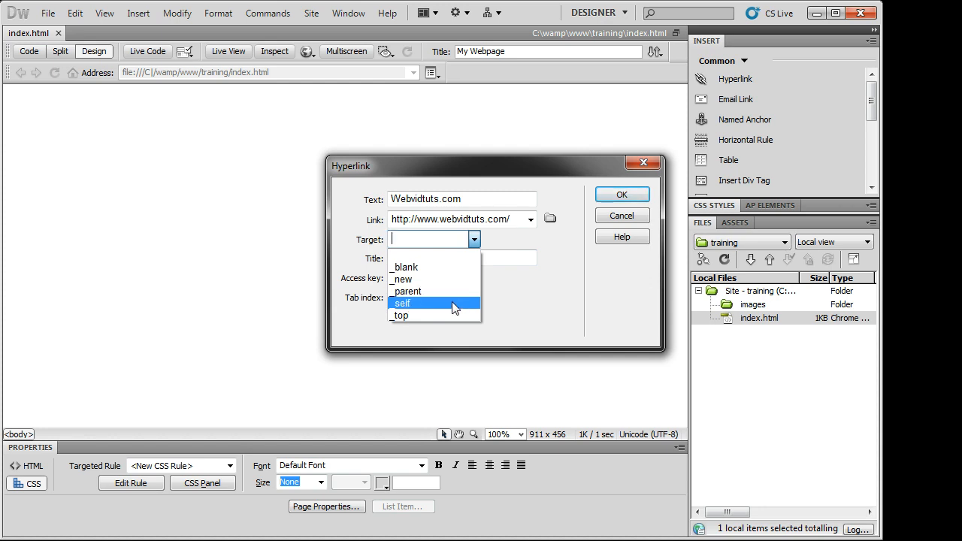
click(453, 279)
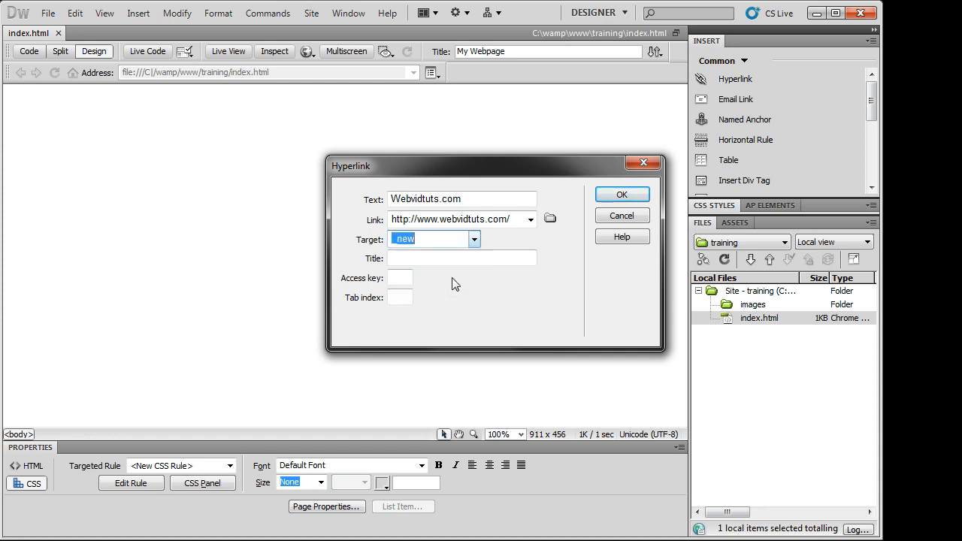
click(472, 241)
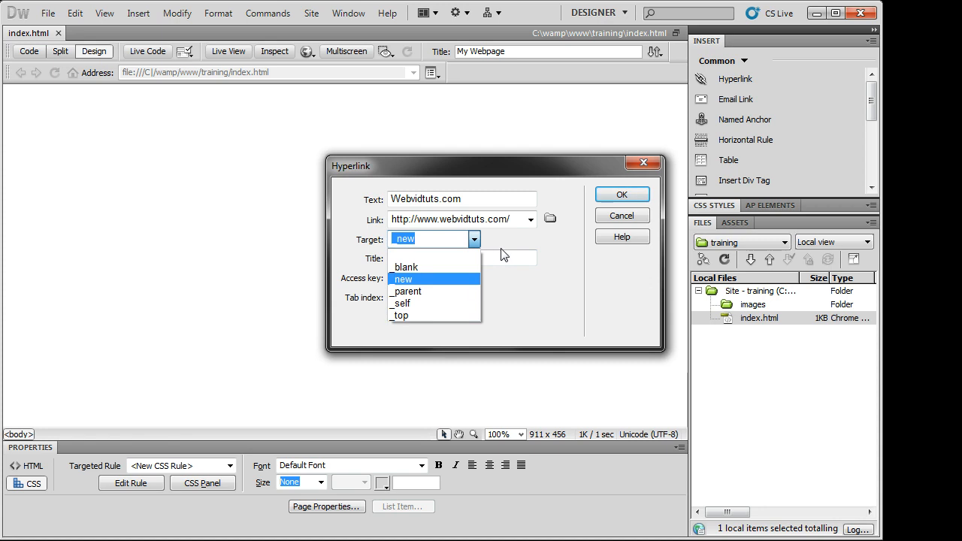
click(500, 250)
click(444, 237)
drag(444, 241, 321, 236)
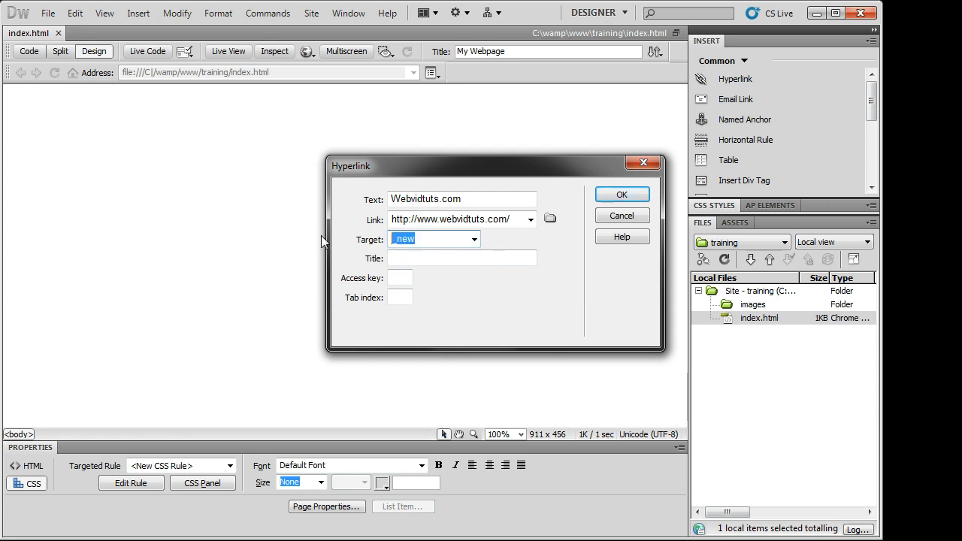
key(BackSpace)
- Try the _top link target, then reset the target to empty
click(534, 255)
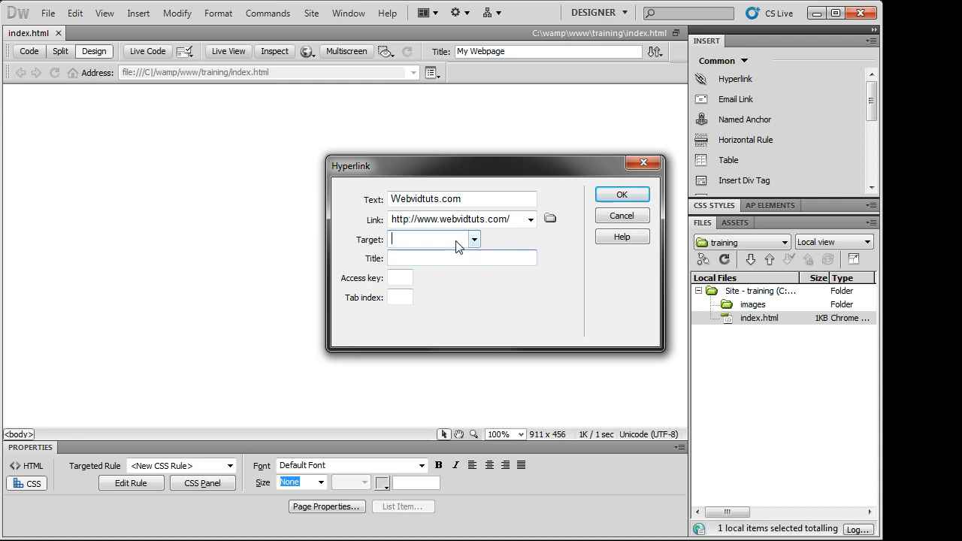
click(475, 240)
click(474, 248)
click(453, 239)
click(498, 247)
click(474, 240)
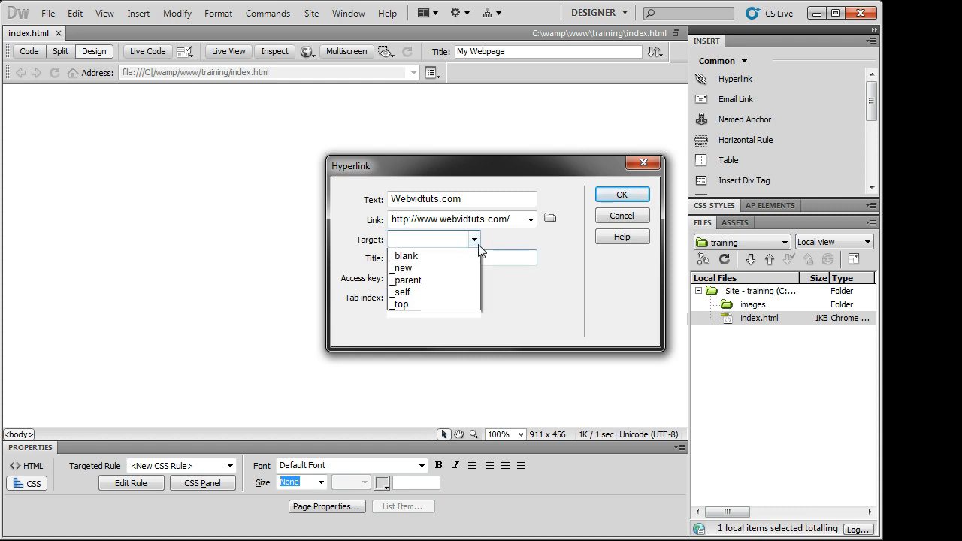
click(446, 314)
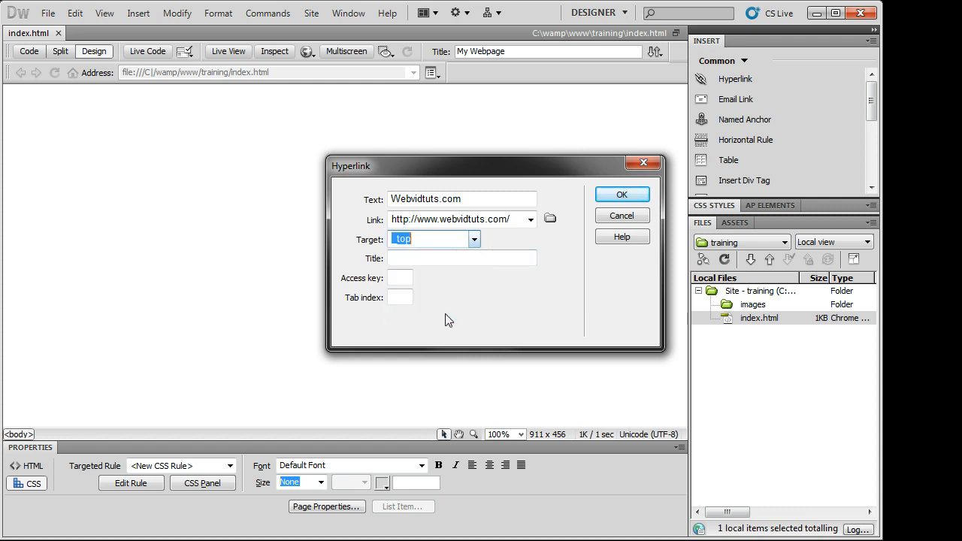
click(474, 239)
click(477, 255)
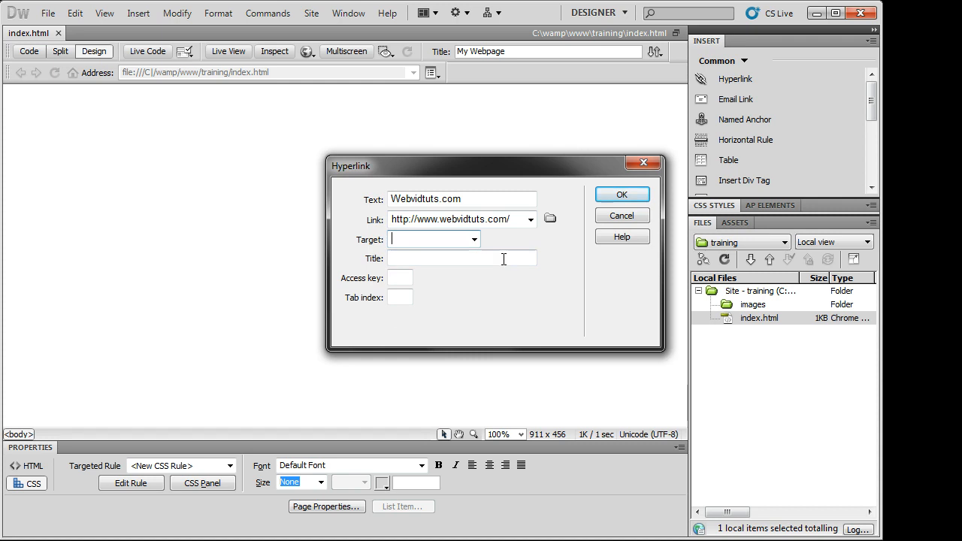
- Give the link the title 'This is a popup' and insert it
click(505, 258)
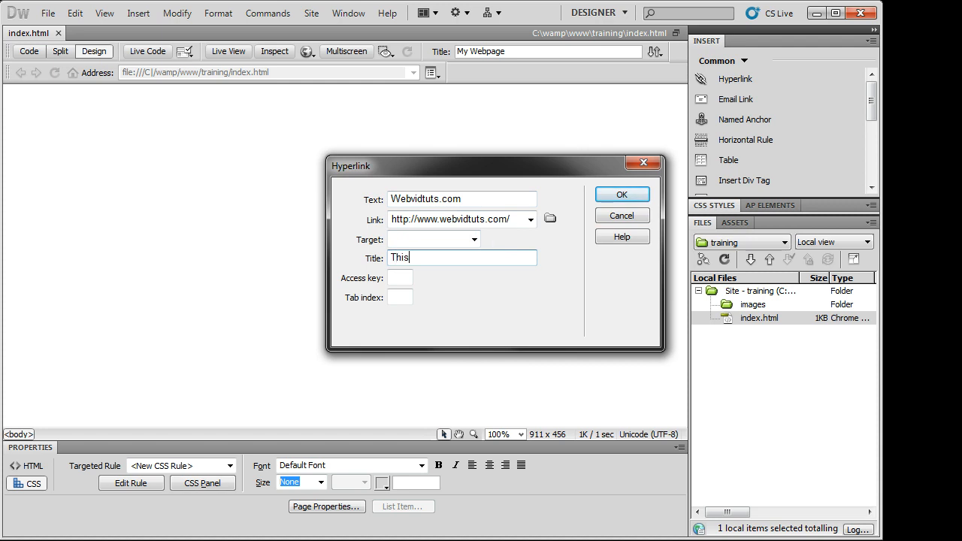
text(pjup)
click(392, 299)
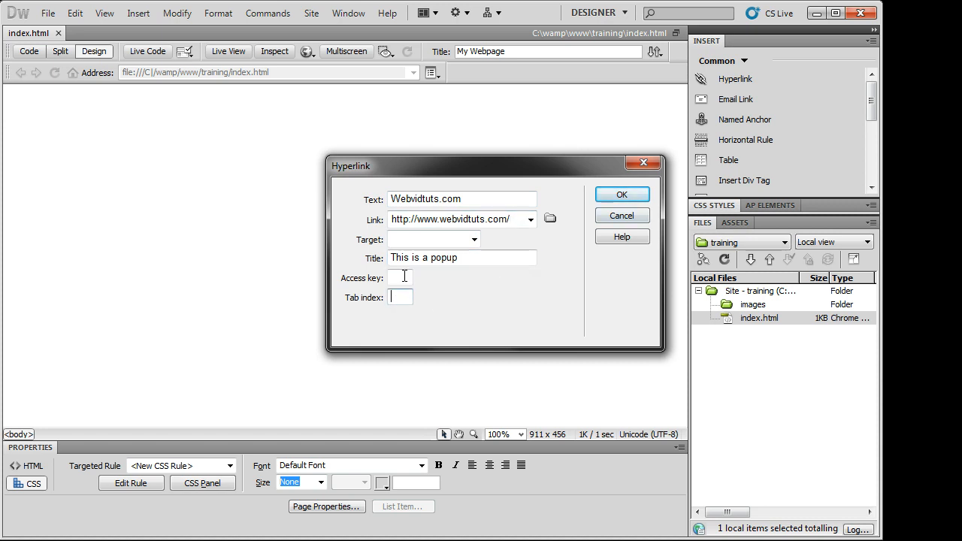
click(400, 277)
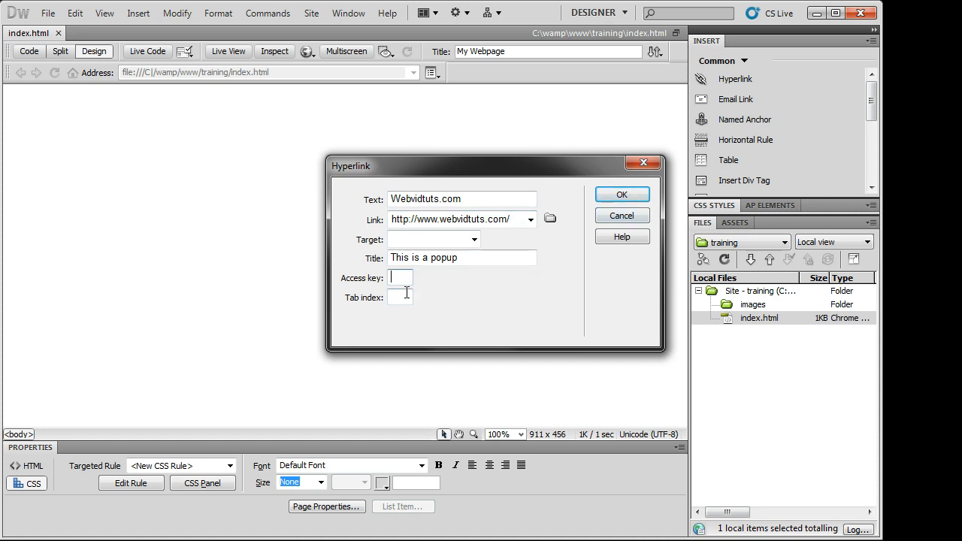
click(623, 197)
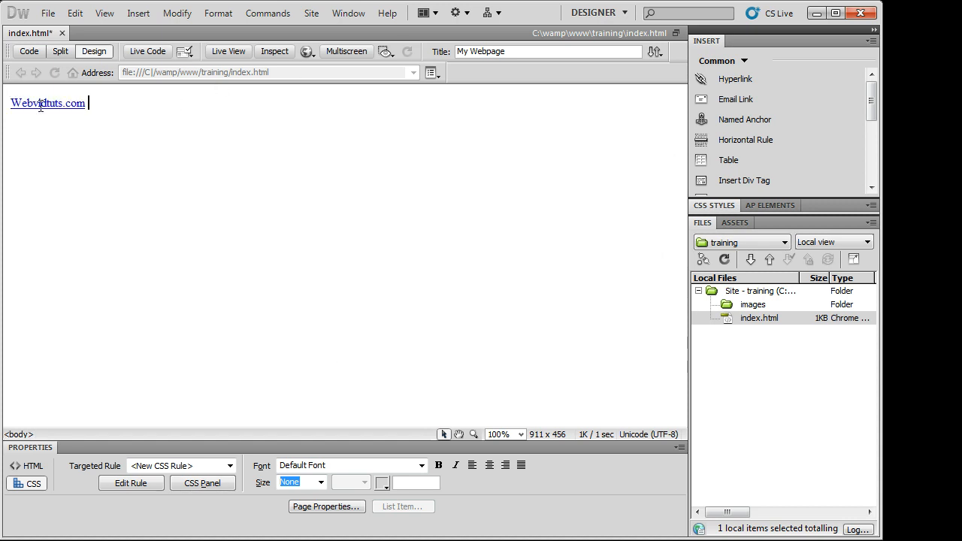
- Save index.html and preview it in Chrome with F12
drag(41, 105, 98, 101)
click(129, 101)
key(ctrl+s)
key(F12)
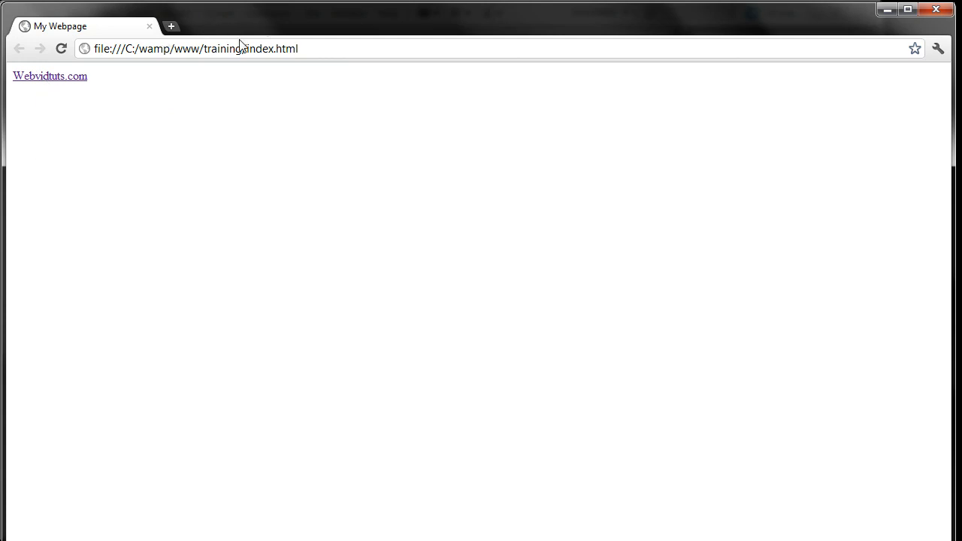
- In Chrome, return to the local page, follow the Webvidtuts.com link, then close the browser
drag(253, 20, 231, 4)
click(20, 43)
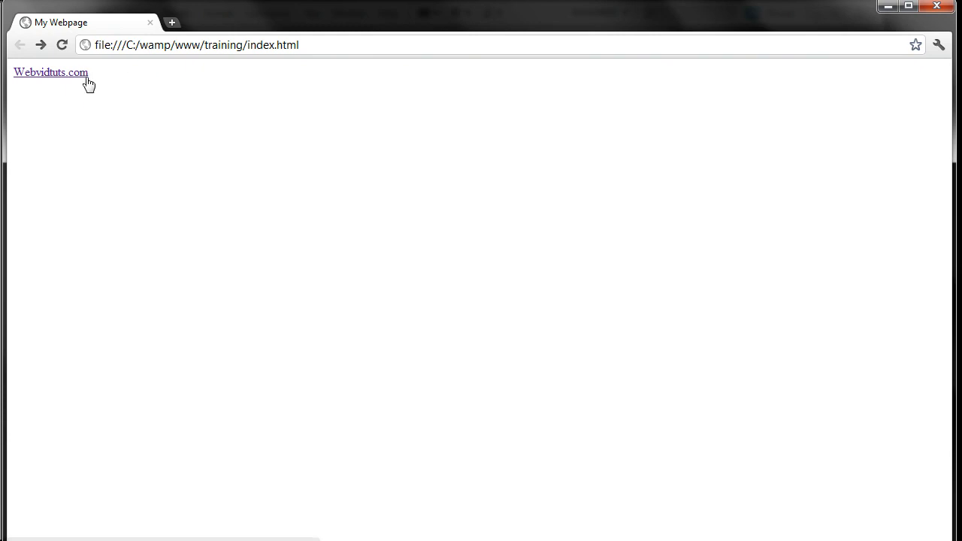
drag(93, 73, 13, 73)
click(21, 89)
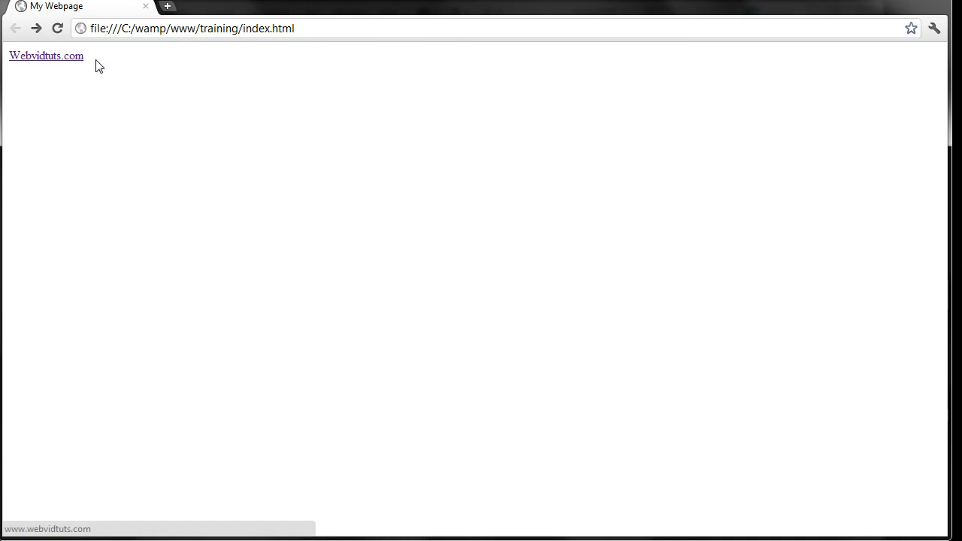
click(76, 59)
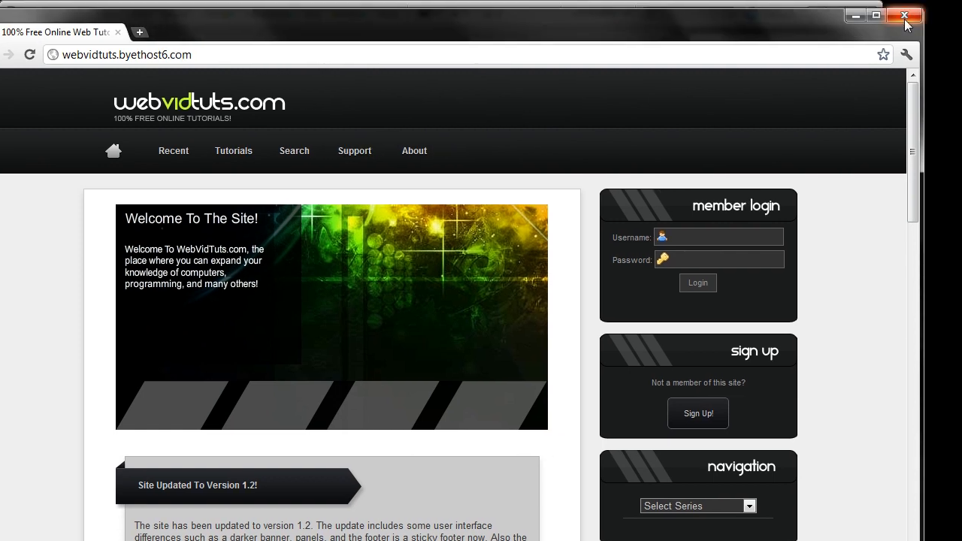
click(906, 18)
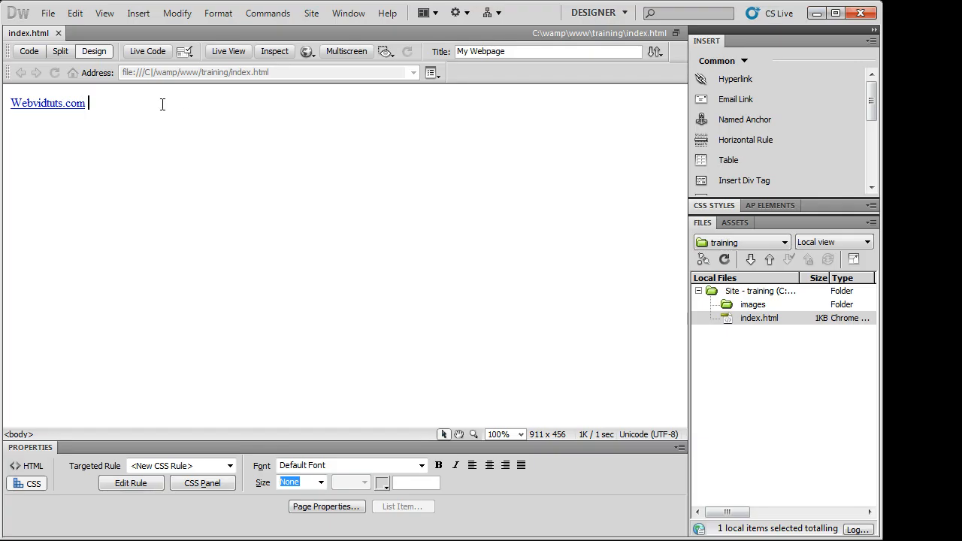
- Insert an 'Email Me' e-mail link to the site's address after Webvidtuts.com and preview with F12
key(BackSpace)
click(120, 108)
click(759, 101)
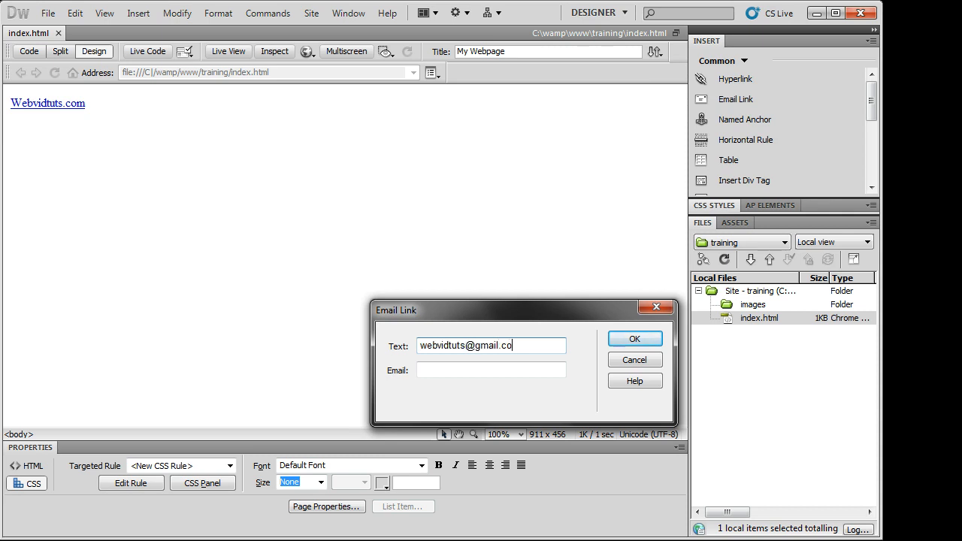
key(Tab)
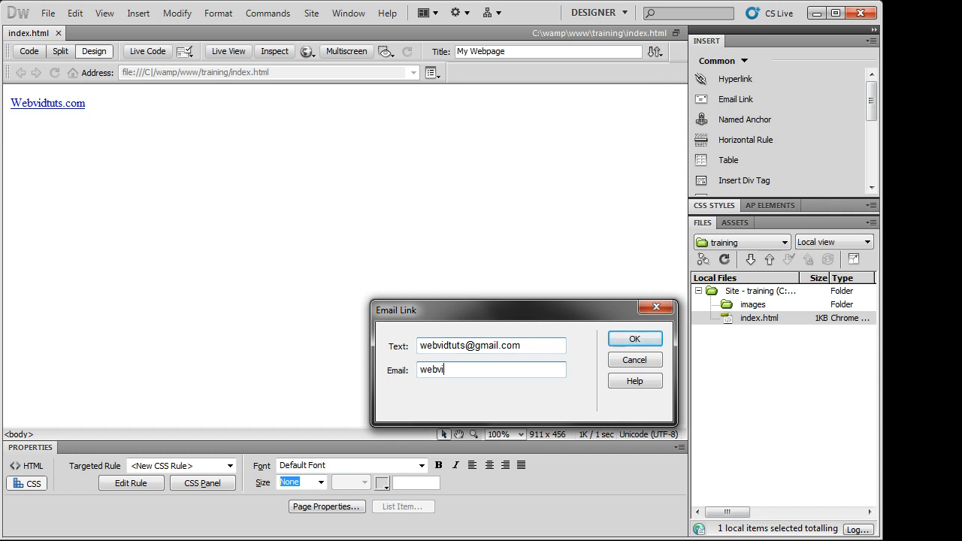
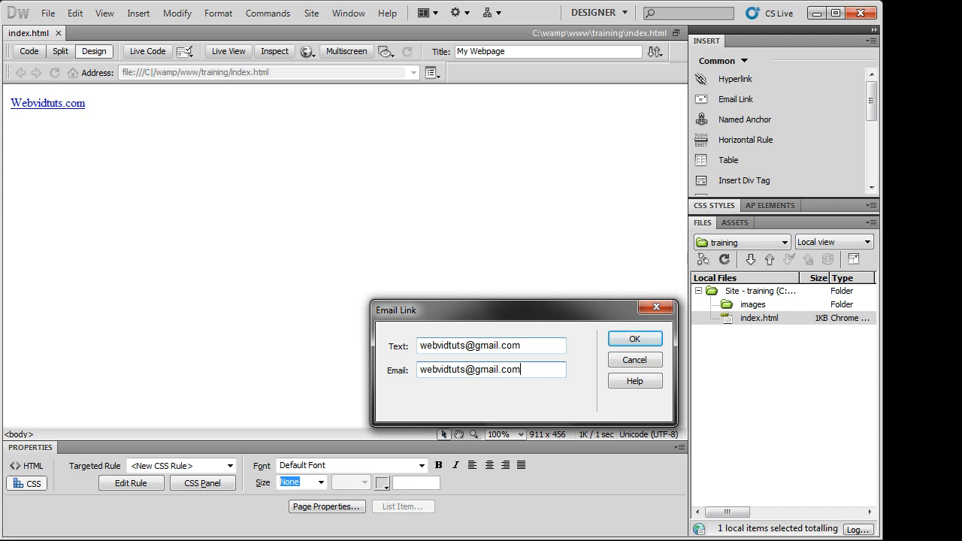
click(422, 347)
drag(524, 346, 243, 355)
text(Eam)
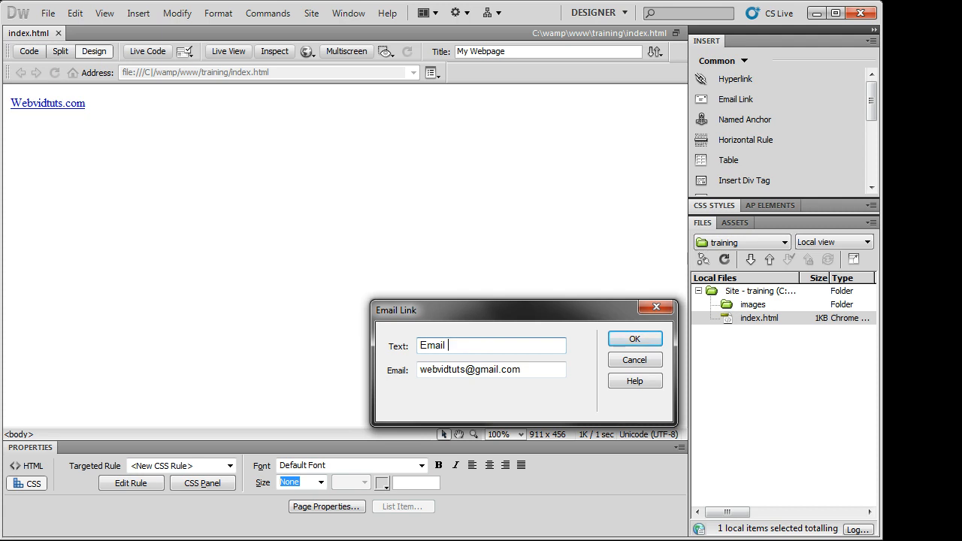
click(635, 339)
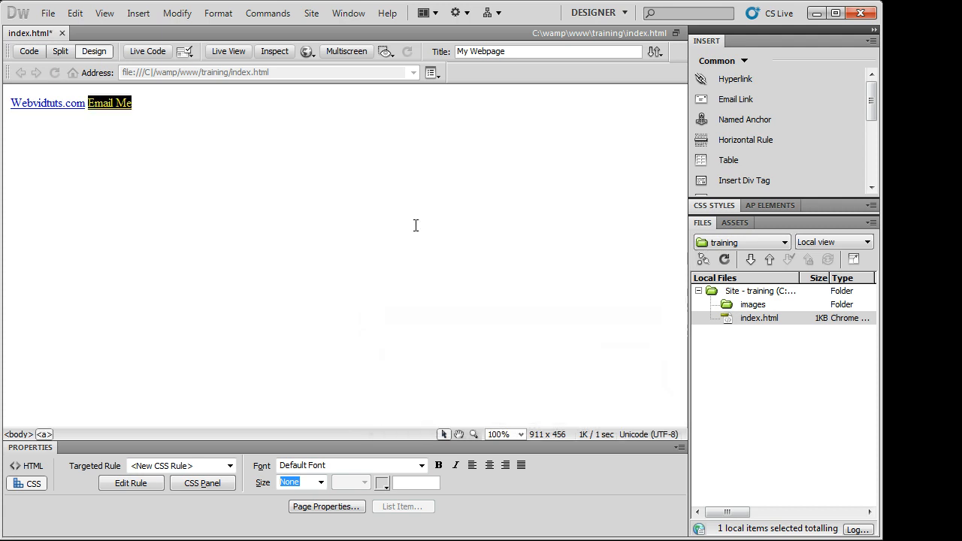
click(117, 106)
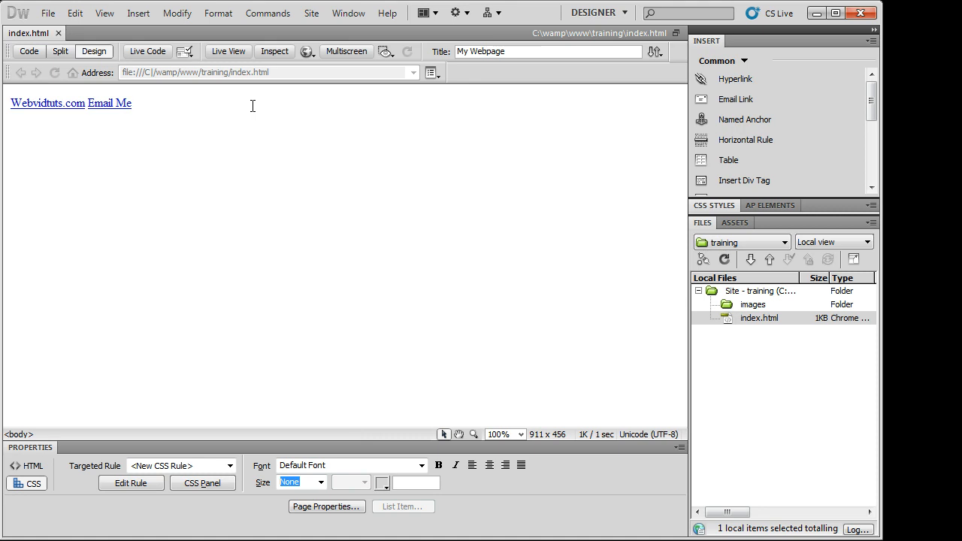
key(F12)
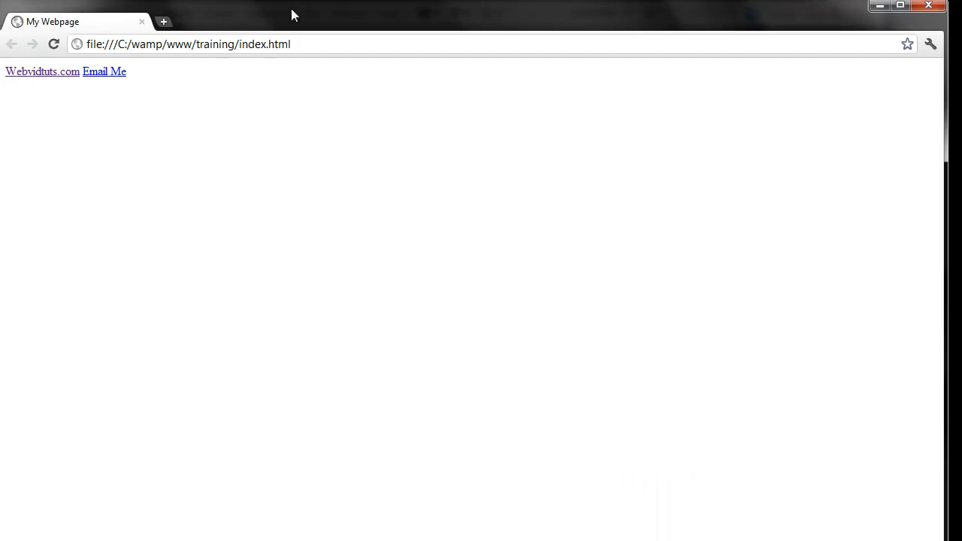
- Test the Email Me link, exit the Outlook Startup wizard via Cancel and Yes, and close Chrome
click(124, 71)
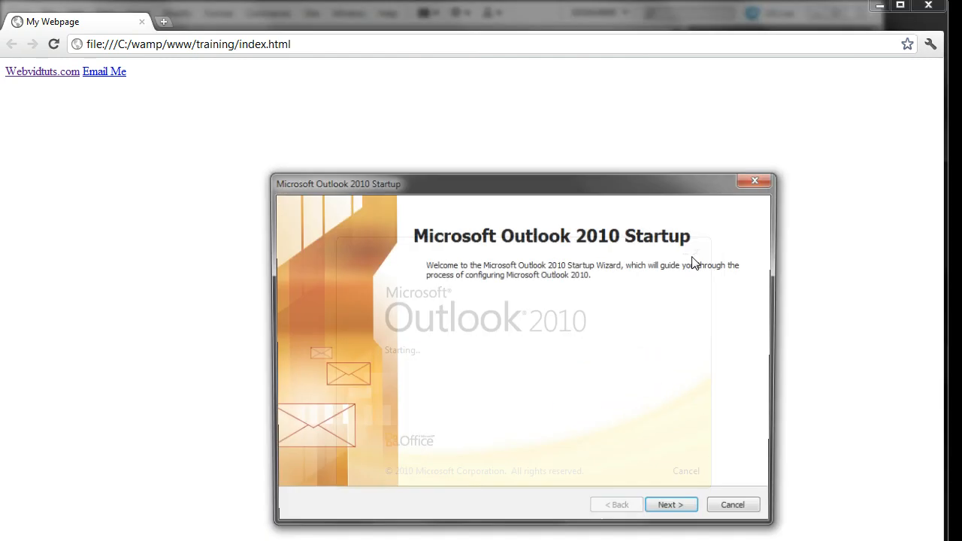
click(737, 511)
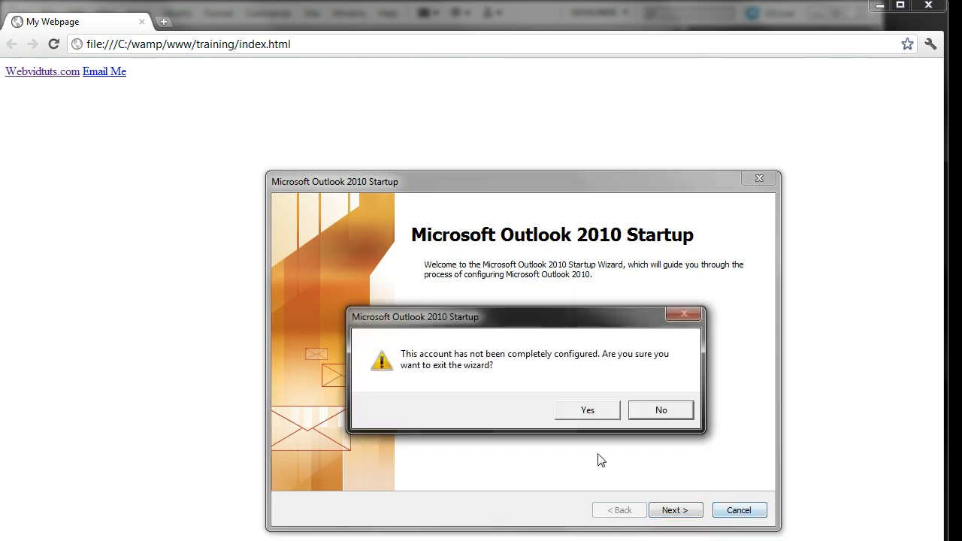
click(598, 413)
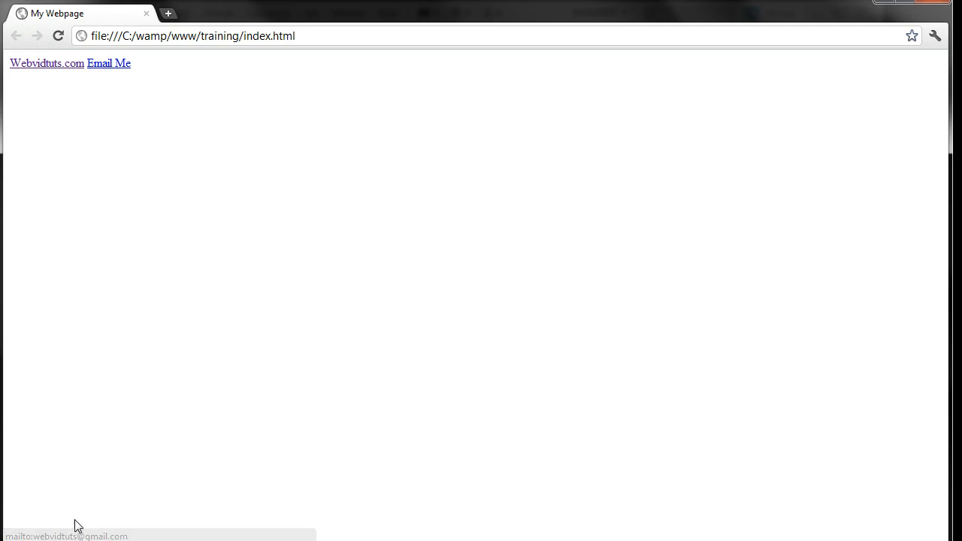
click(940, 3)
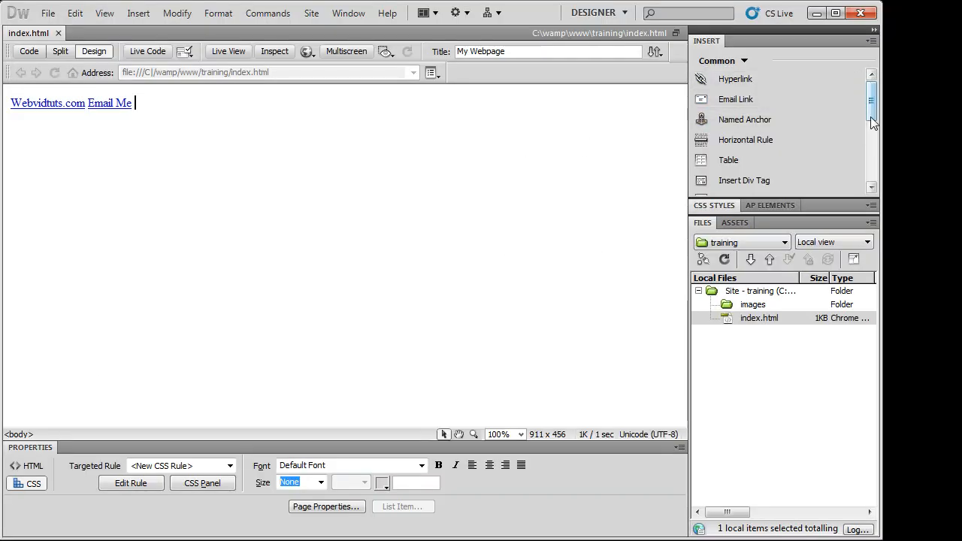
- Insert a 5-row, 2-column table 800 pixels wide below the links, then show Code view
scroll(871, 116, down, 1)
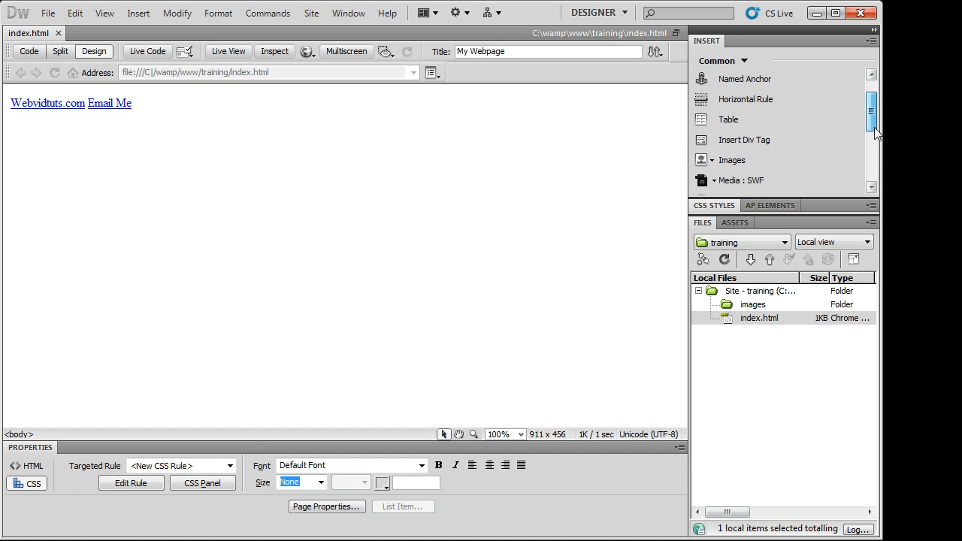
click(782, 120)
drag(501, 227, 388, 110)
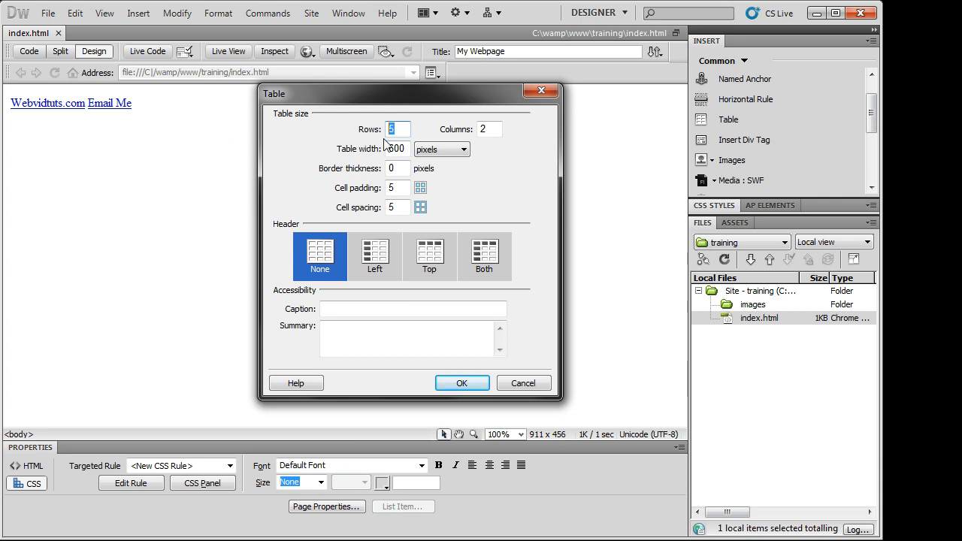
double_click(486, 129)
double_click(397, 149)
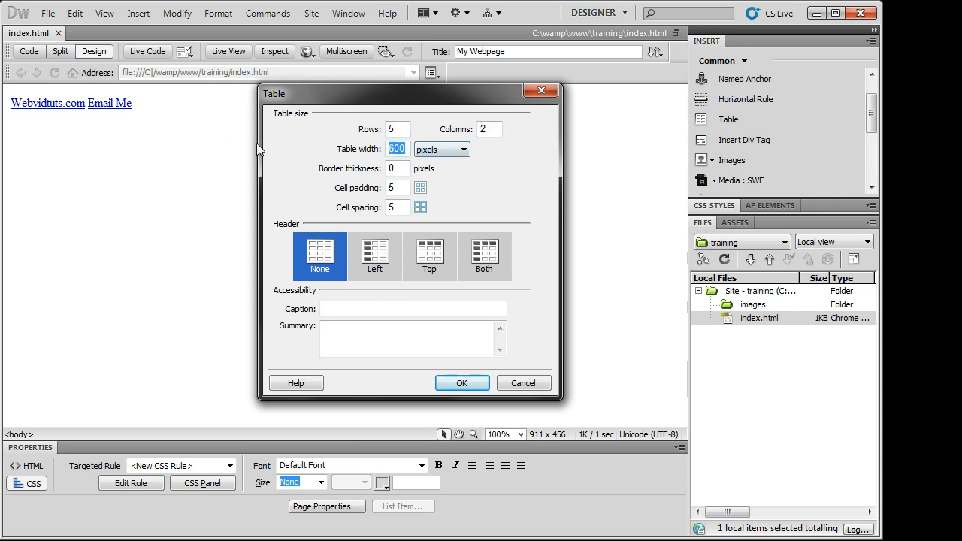
text(800)
click(461, 382)
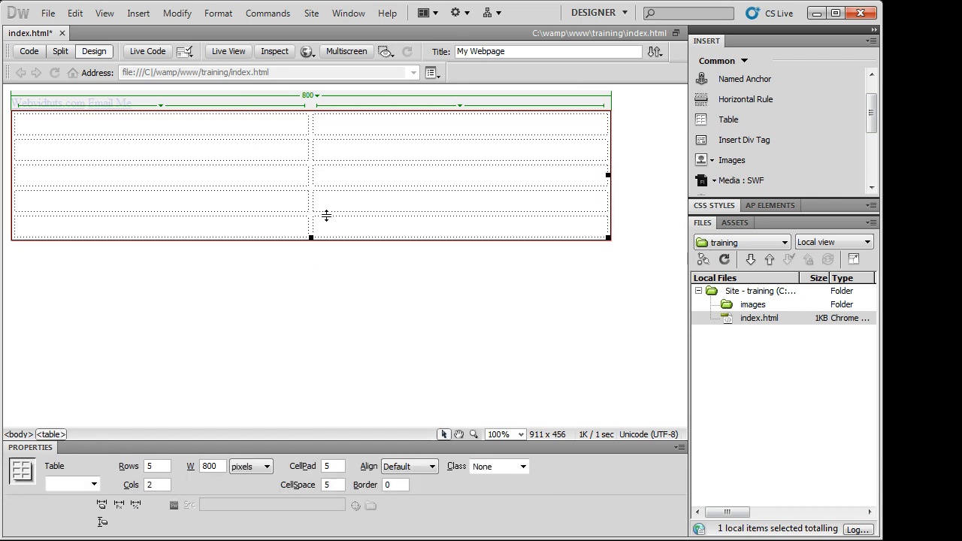
click(35, 51)
- Replace the first cell's &nbsp; with test text, delete it, undo back to &nbsp;, and return to Design view
click(228, 292)
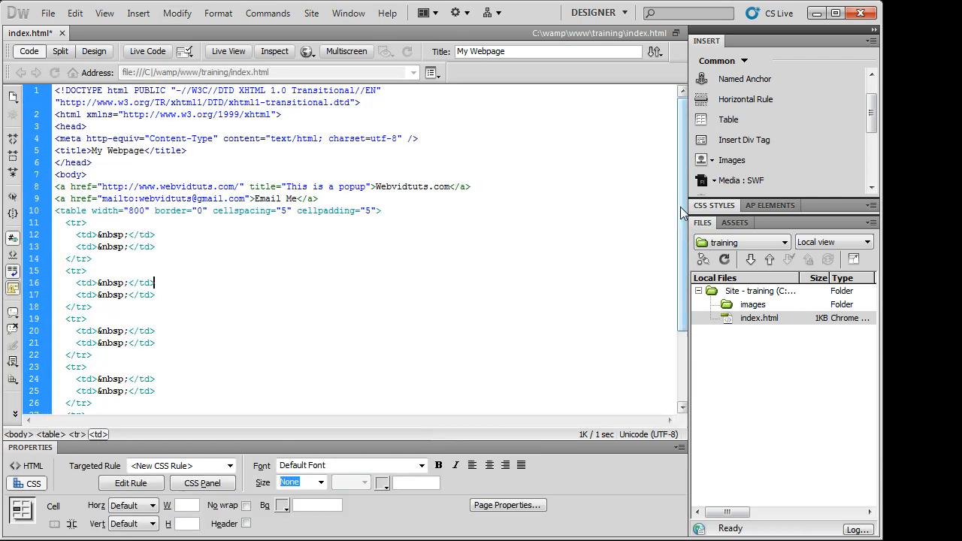
scroll(679, 288, down, 3)
scroll(679, 288, up, 1)
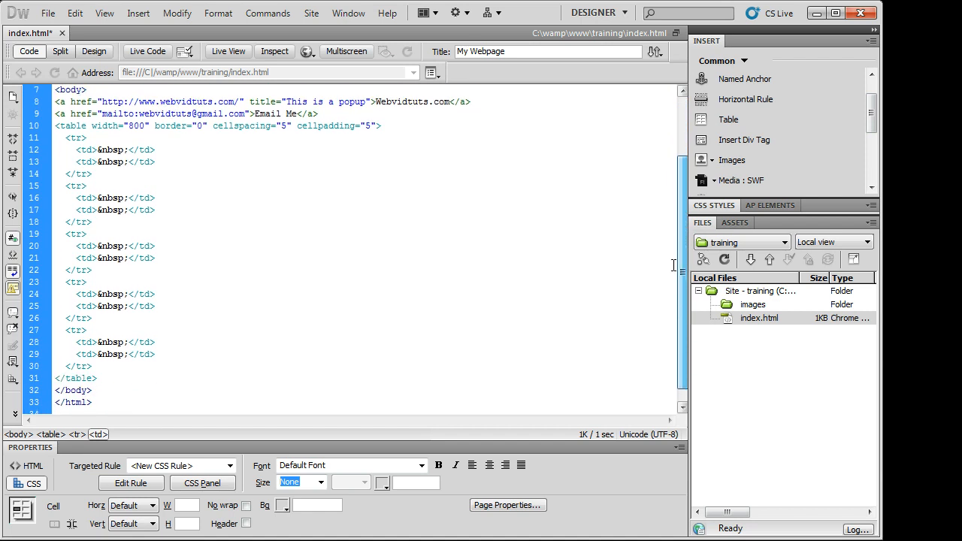
drag(106, 379, 63, 137)
click(87, 139)
drag(129, 150, 97, 151)
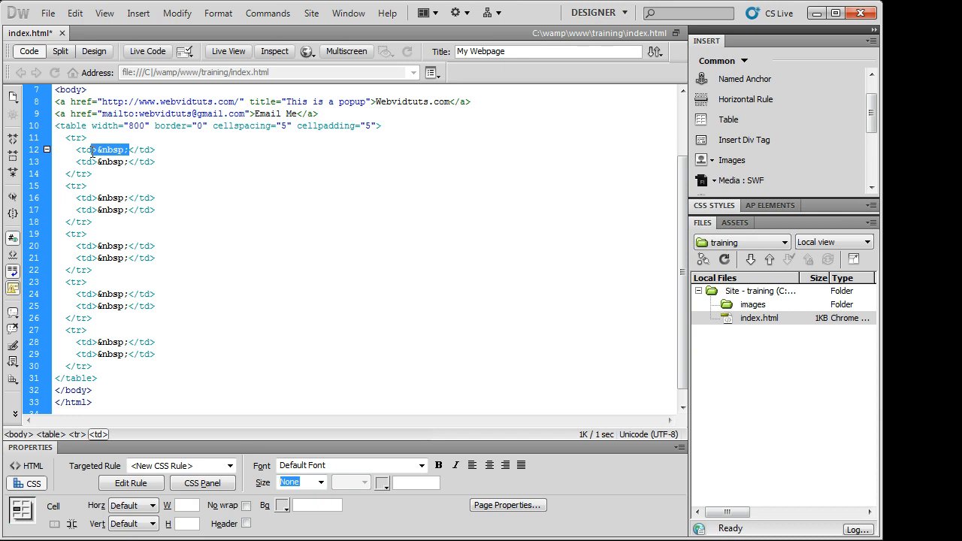
text(dnjkfdjfiasc)
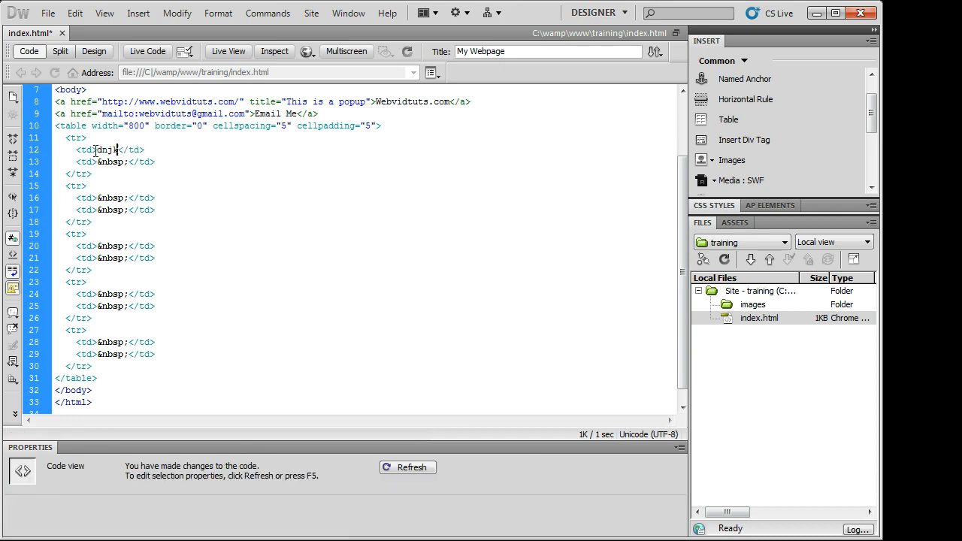
key(BackSpace)
key(BackSpace)
key(BackSpace)
key(BackSpace)
key(BackSpace)
key(BackSpace)
key(BackSpace)
key(BackSpace)
key(BackSpace)
key(BackSpace)
key(BackSpace)
key(BackSpace)
key(ctrl+z)
key(ctrl+z)
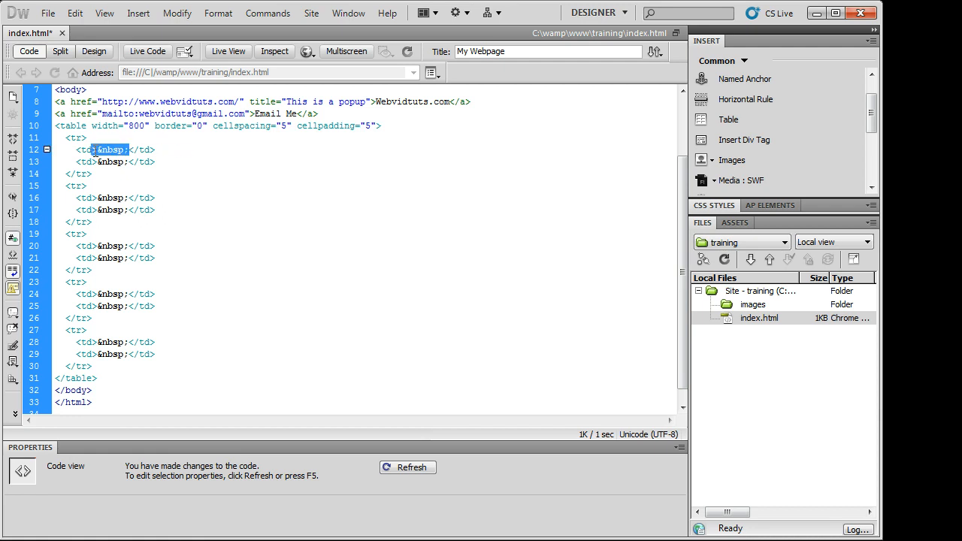
click(94, 51)
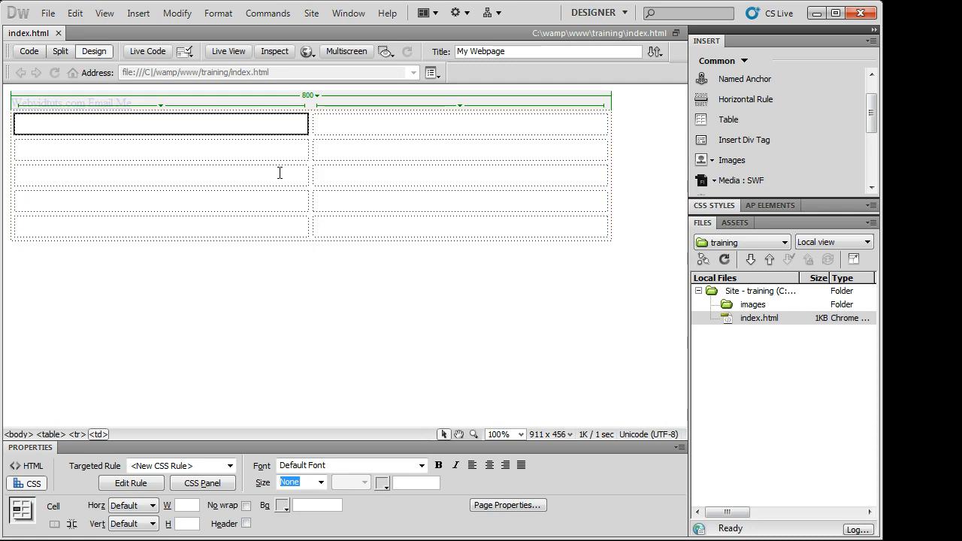
click(282, 150)
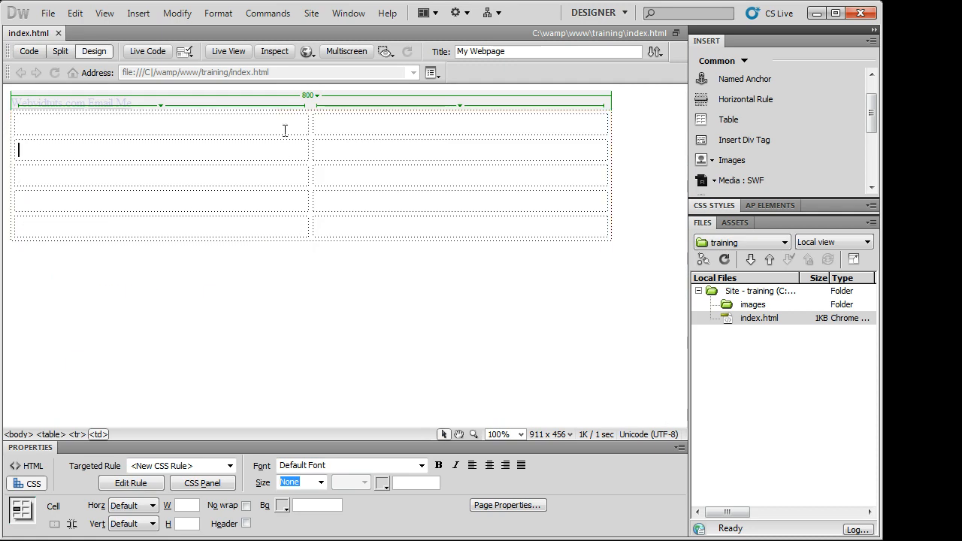
click(663, 139)
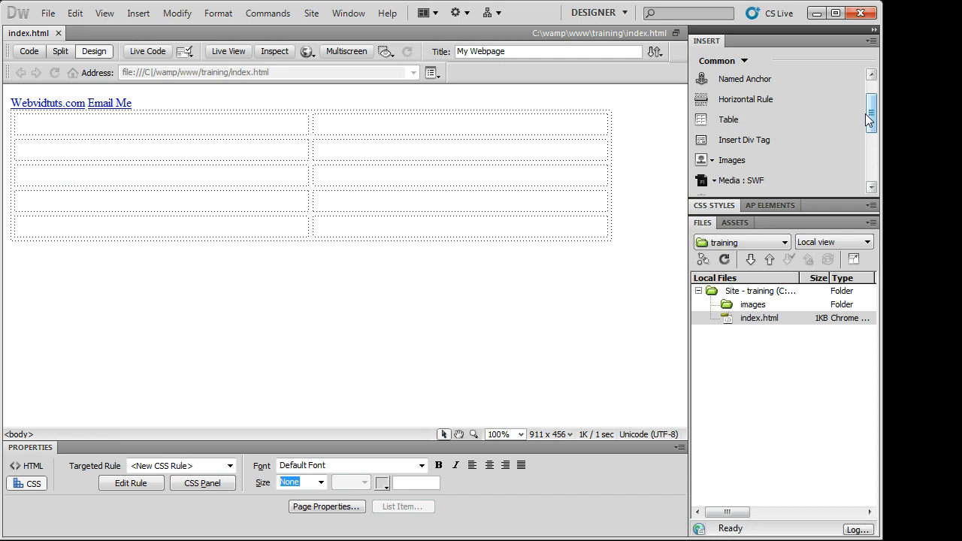
drag(872, 119, 780, 139)
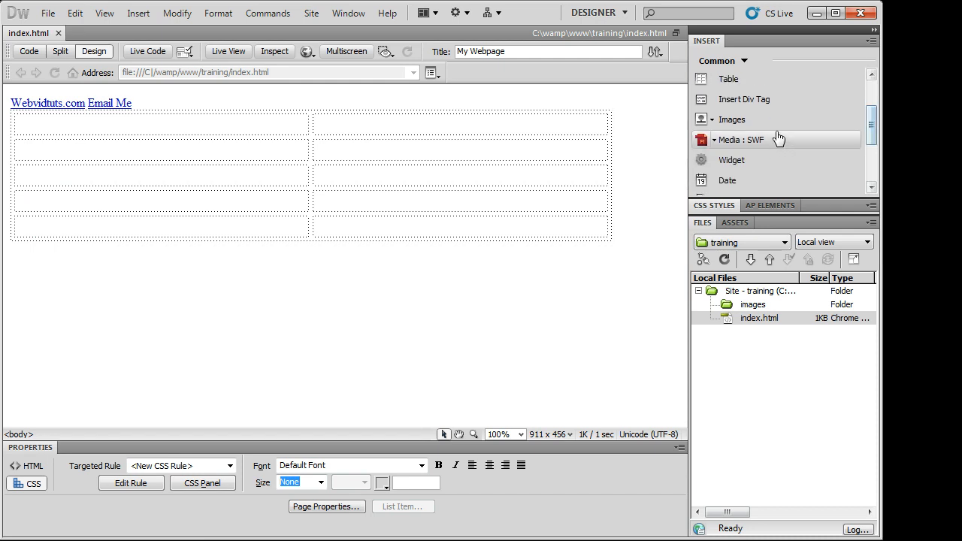
click(576, 128)
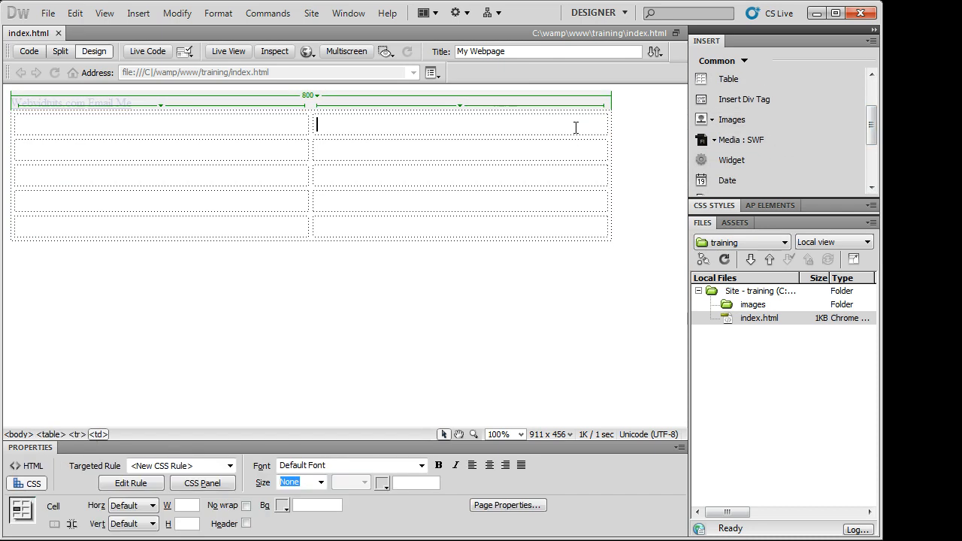
click(712, 120)
click(723, 139)
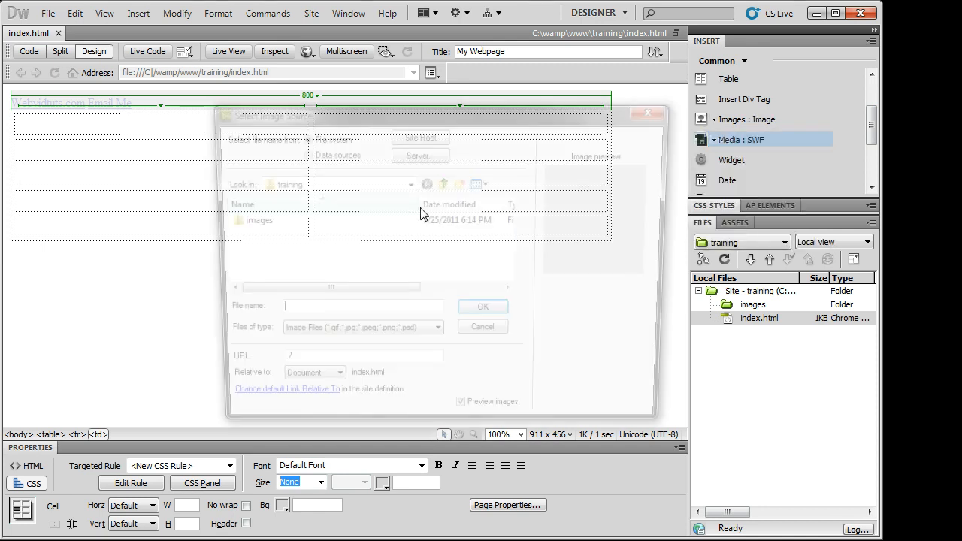
double_click(256, 219)
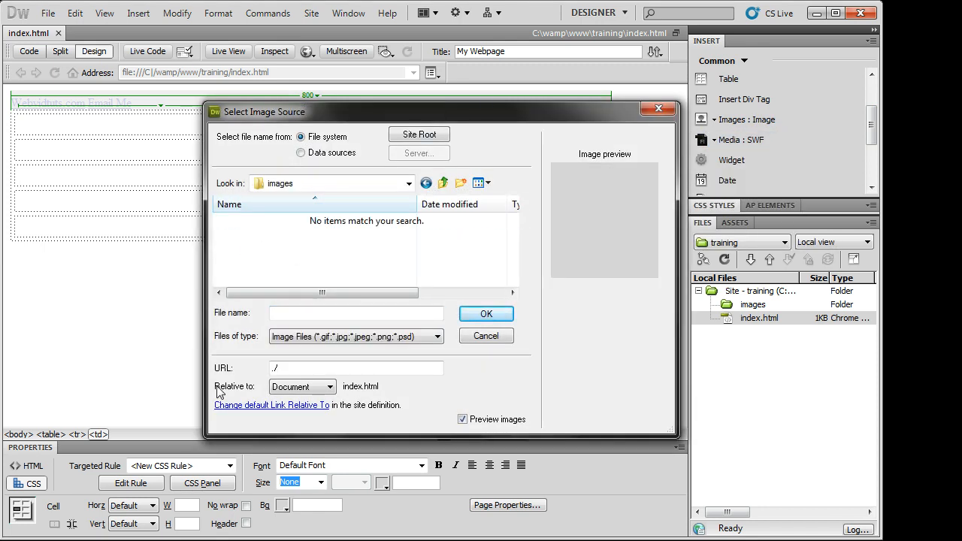
click(659, 110)
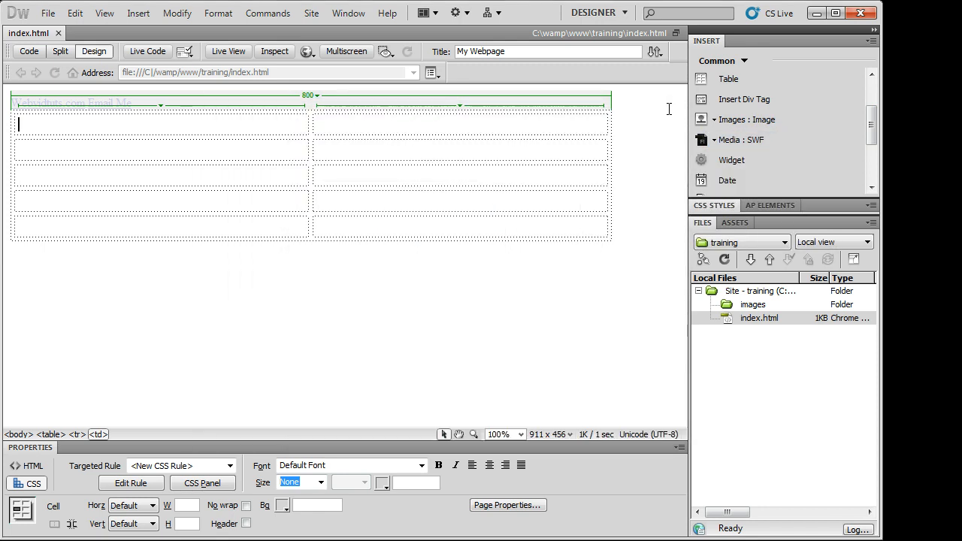
click(777, 120)
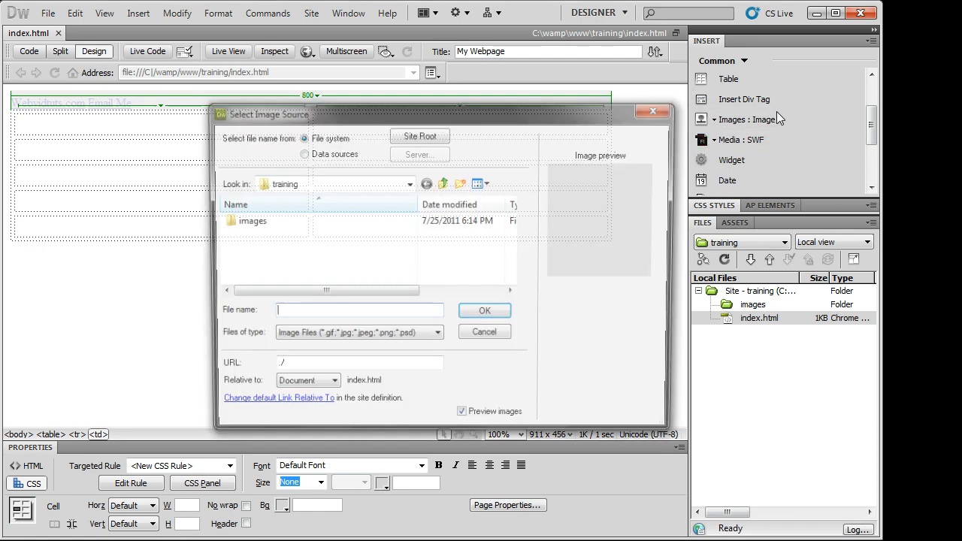
click(659, 109)
click(715, 120)
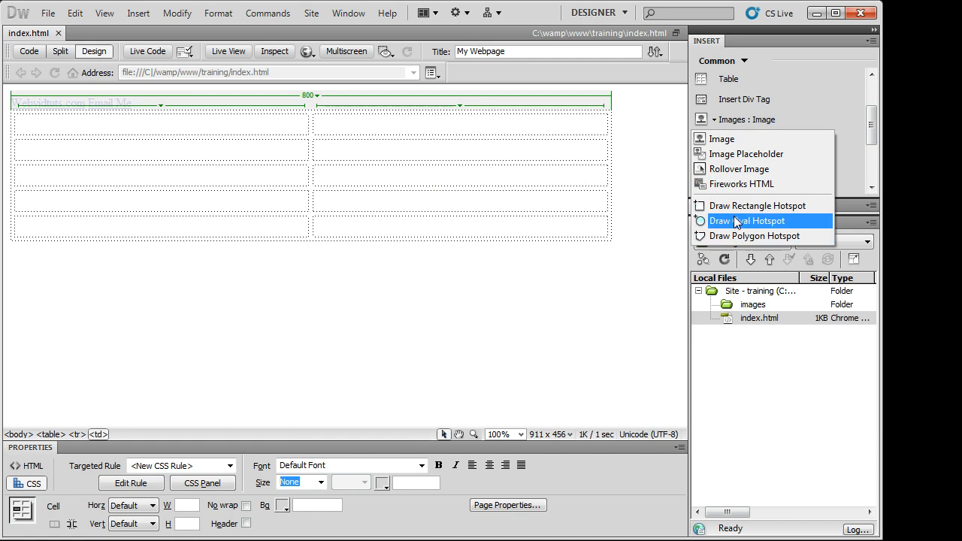
click(728, 126)
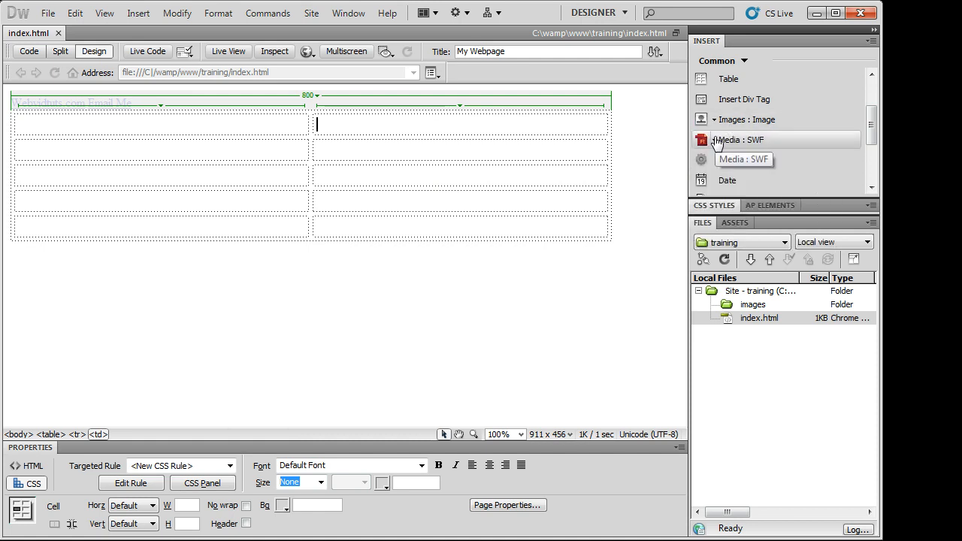
- Try inserting a Media > SWF movie, then cancel the Select SWF dialog
click(714, 141)
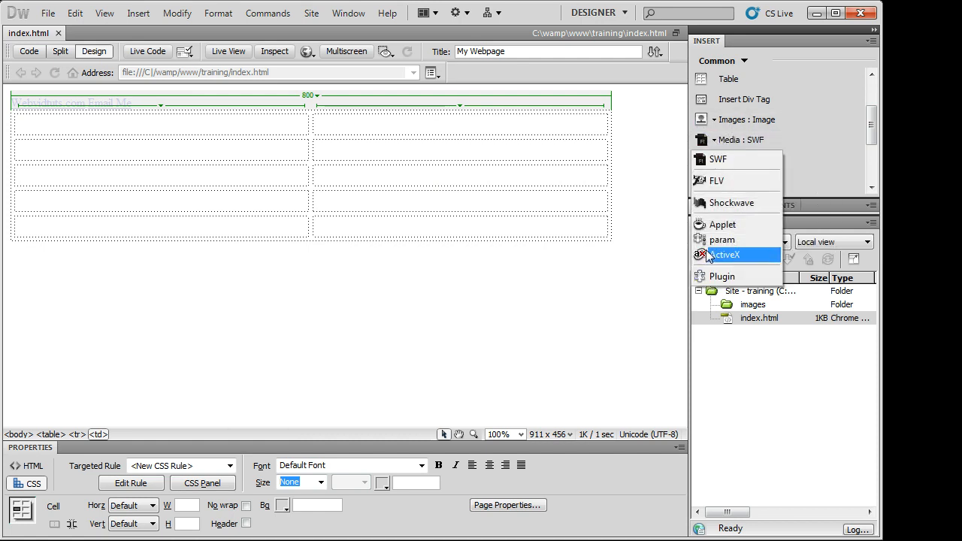
click(538, 163)
click(703, 140)
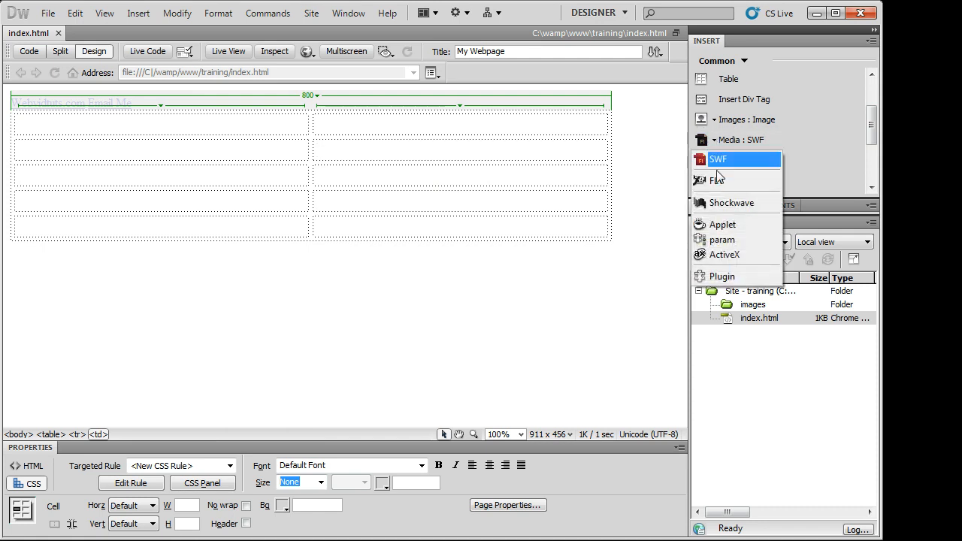
click(718, 159)
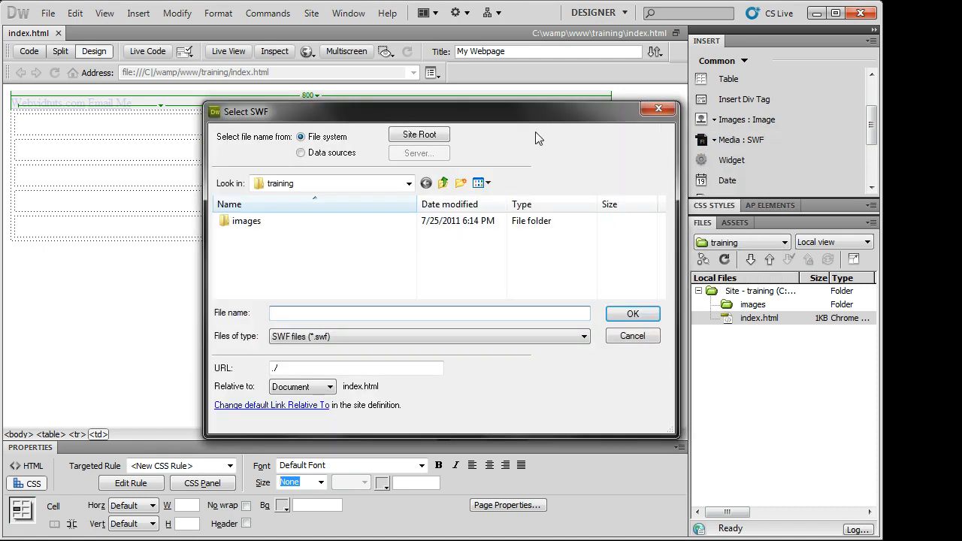
click(659, 109)
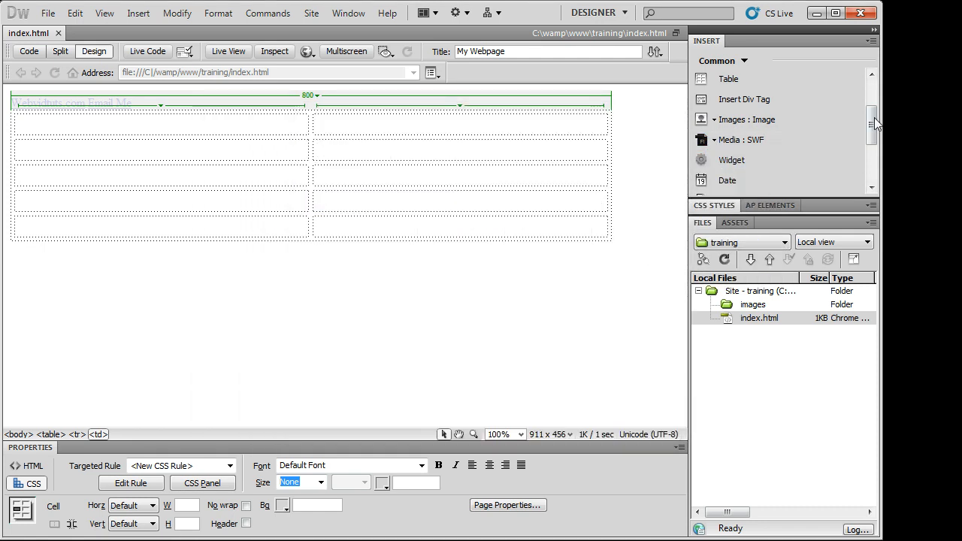
scroll(767, 113, down, 3)
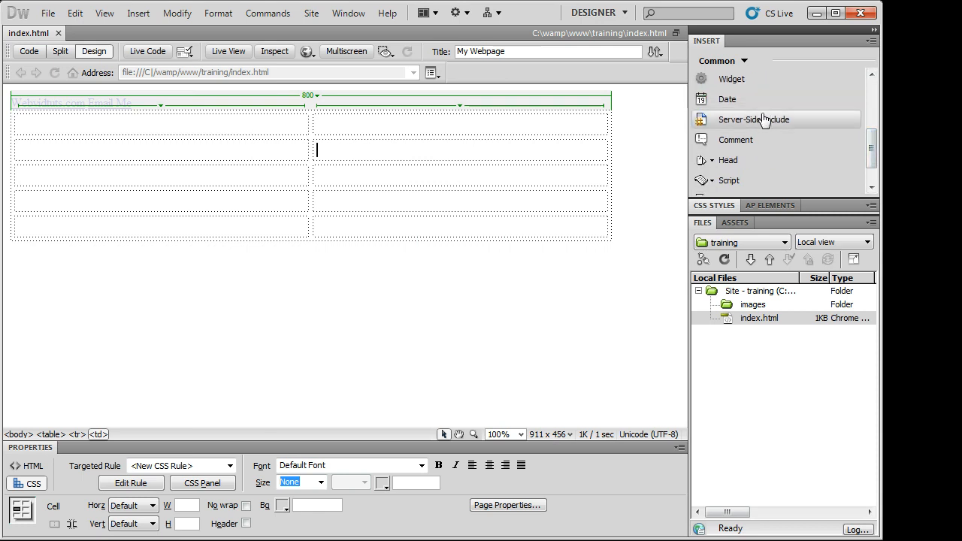
- Insert the date July 25, 2011 into the table's second-row cell
click(764, 98)
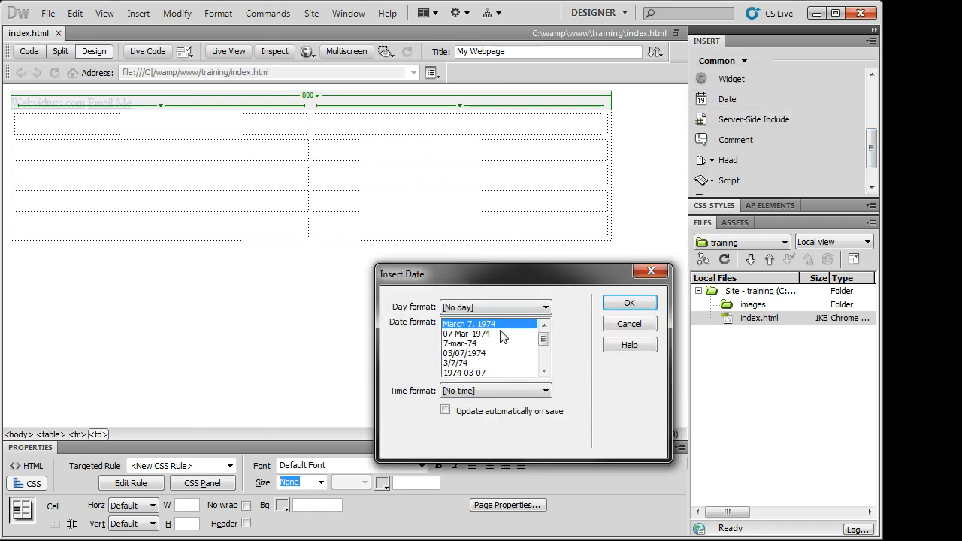
click(629, 303)
key(Down)
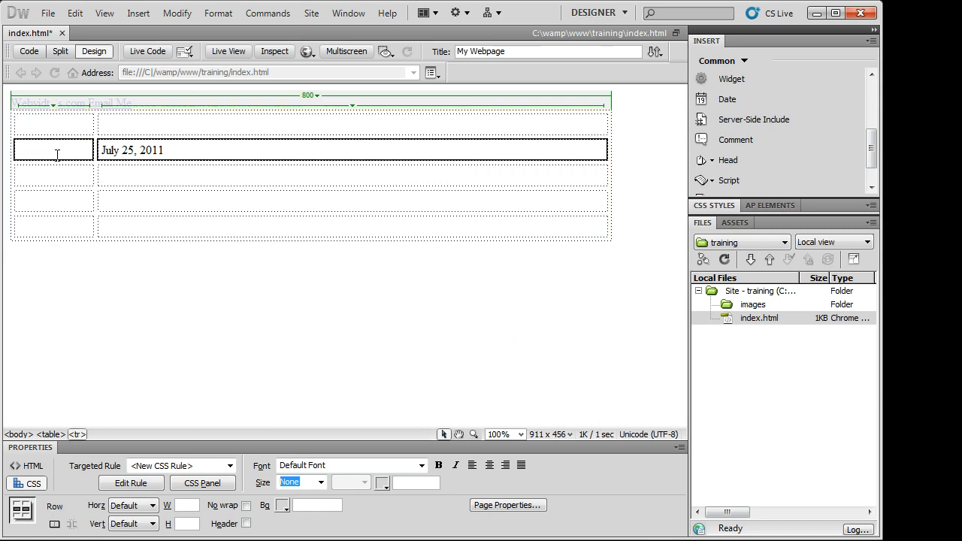
- Delete the July 25, 2011 date from the table cell
drag(315, 153, 109, 149)
key(BackSpace)
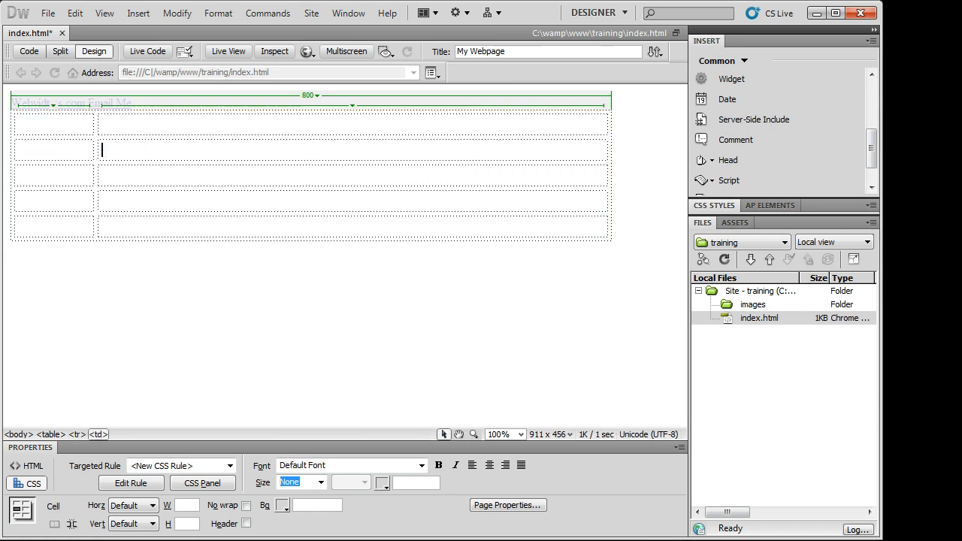
drag(872, 146, 870, 173)
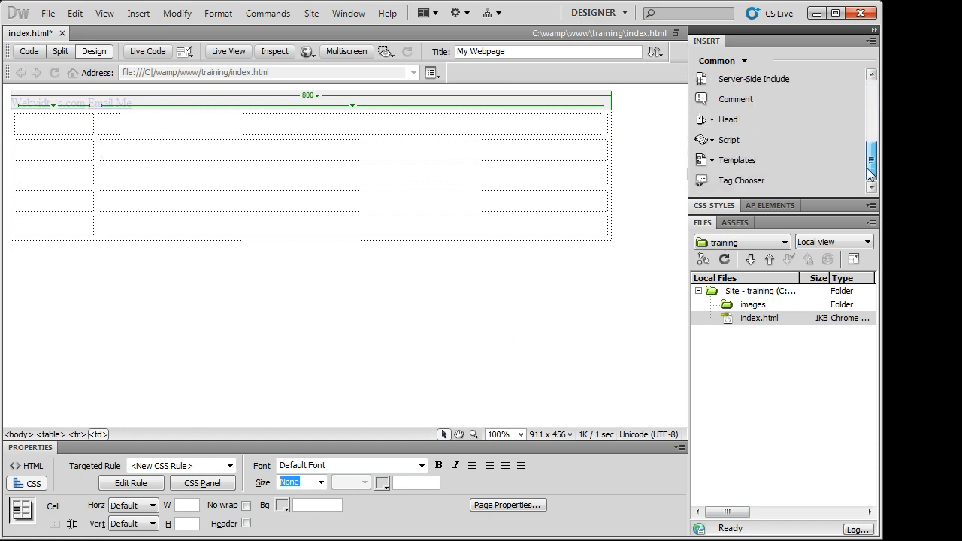
- Browse the Templates options and the Script dialog, closing both without inserting anything, keeping Common
click(712, 160)
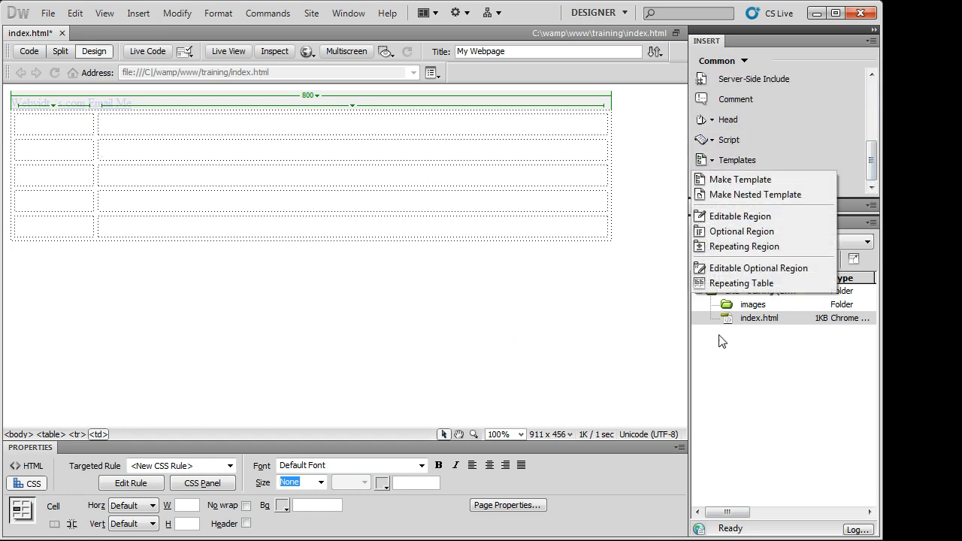
click(570, 175)
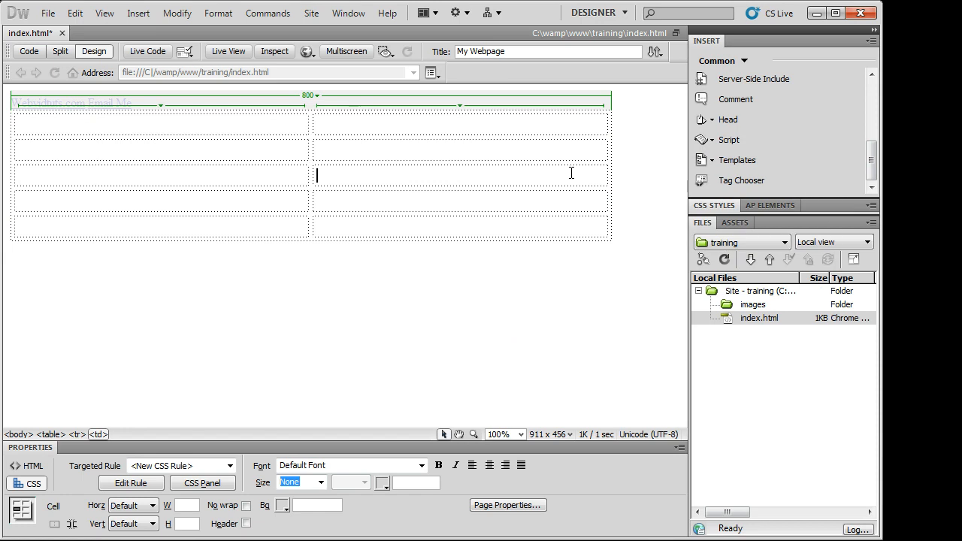
click(712, 140)
click(719, 160)
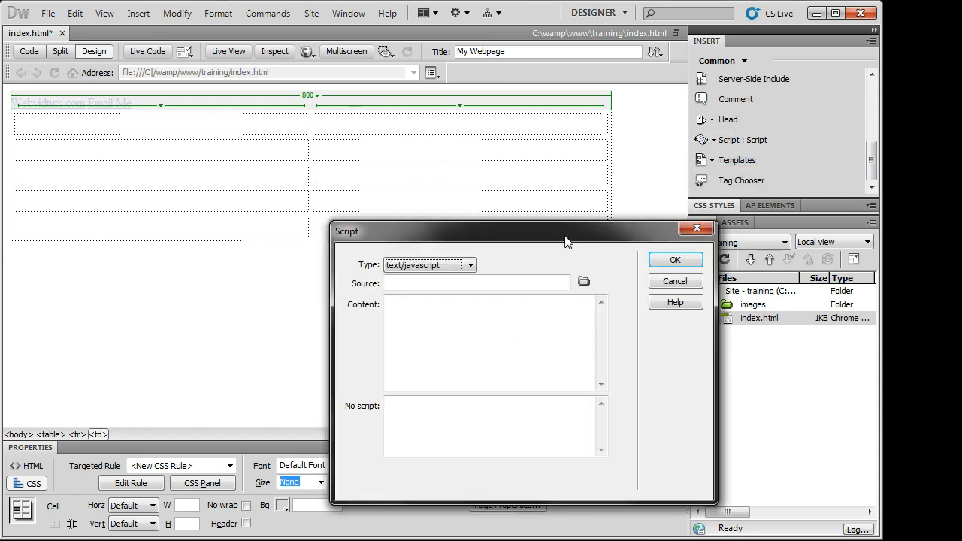
click(697, 228)
drag(875, 154, 873, 86)
click(730, 65)
click(764, 45)
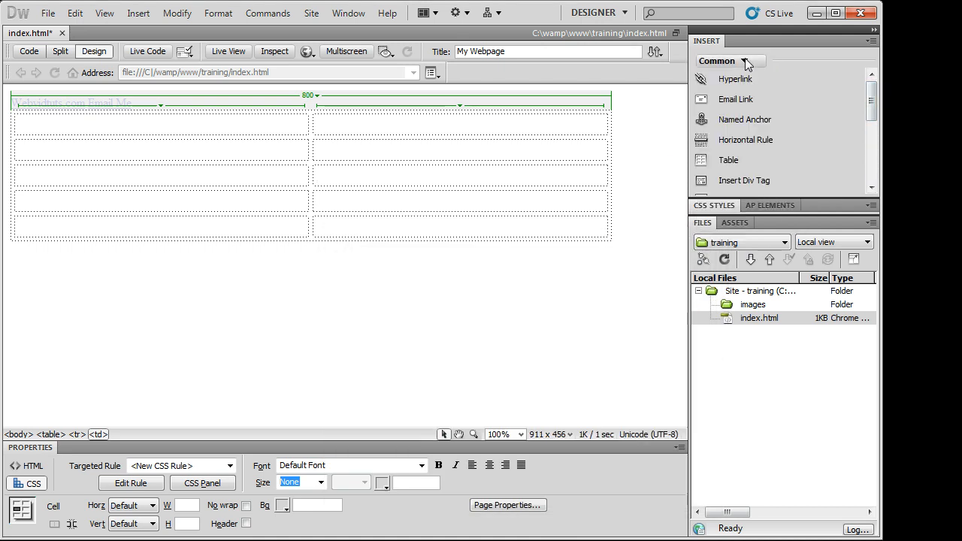
- Switch the Insert panel to the Layout category and scroll through its items
click(730, 65)
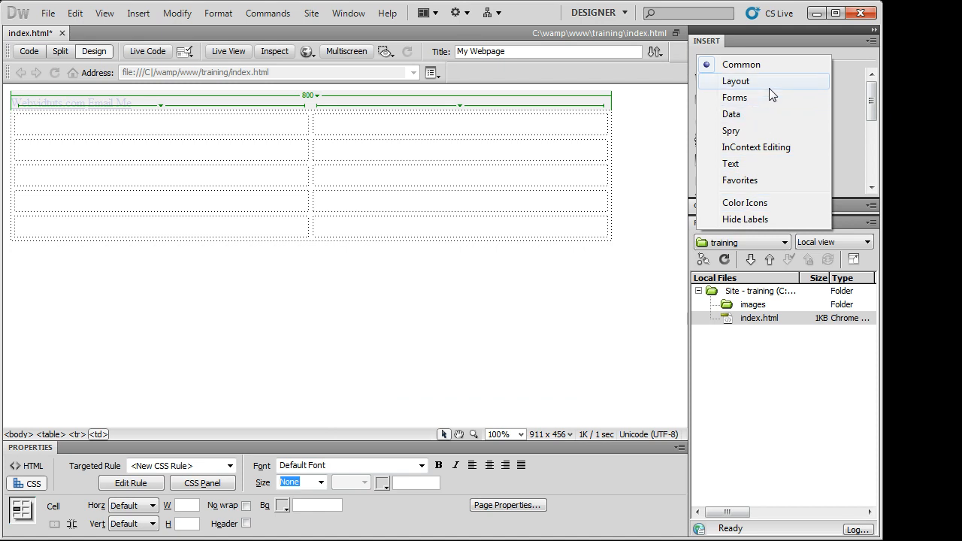
click(770, 85)
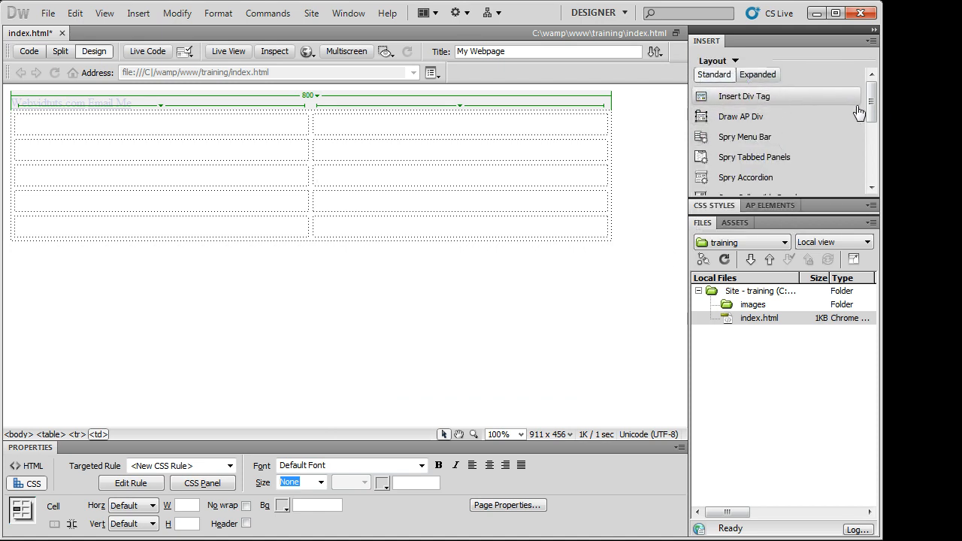
drag(873, 100, 872, 157)
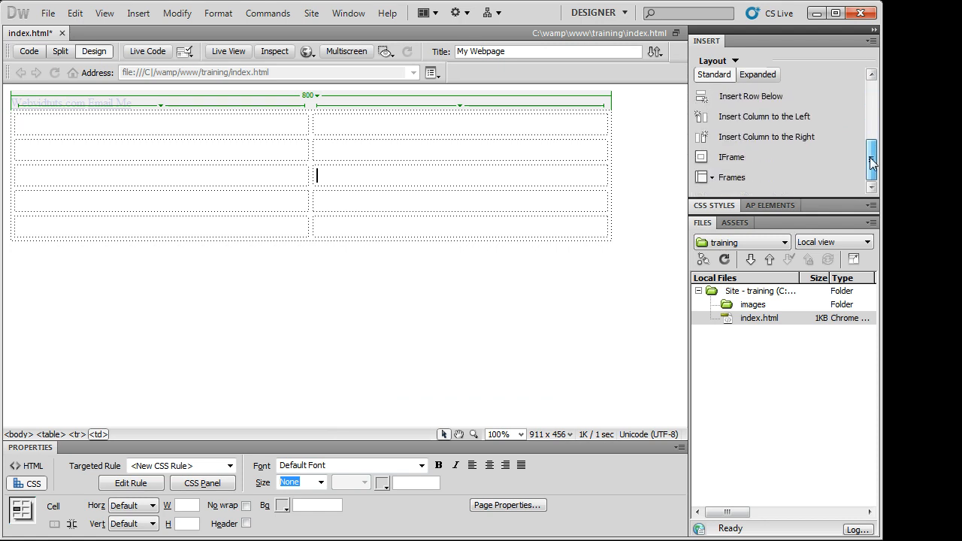
- Switch to the Forms category and scroll through its Text Field, Textarea and Spry Validation items
click(731, 60)
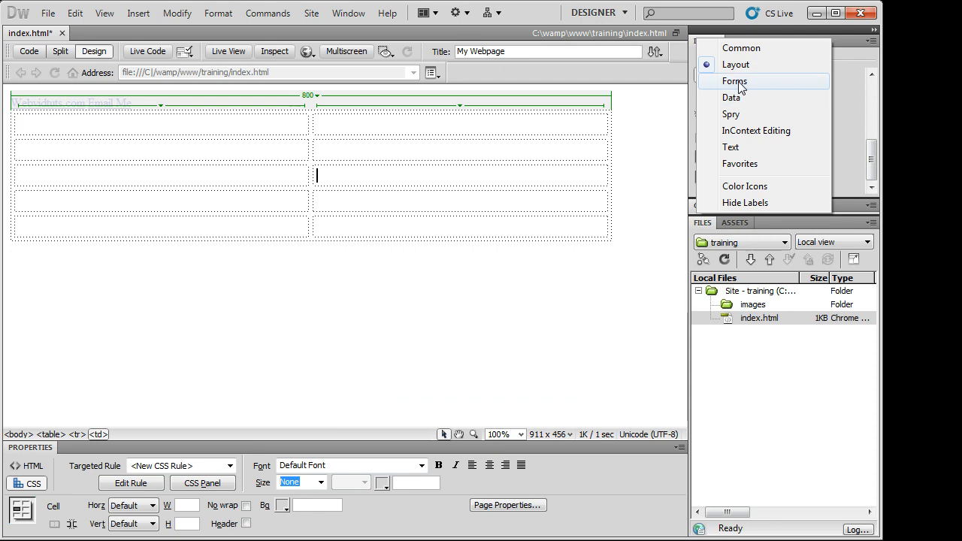
click(735, 82)
mouse_move(873, 105)
mouse_down()
mouse_move(872, 152)
mouse_move(872, 86)
mouse_up()
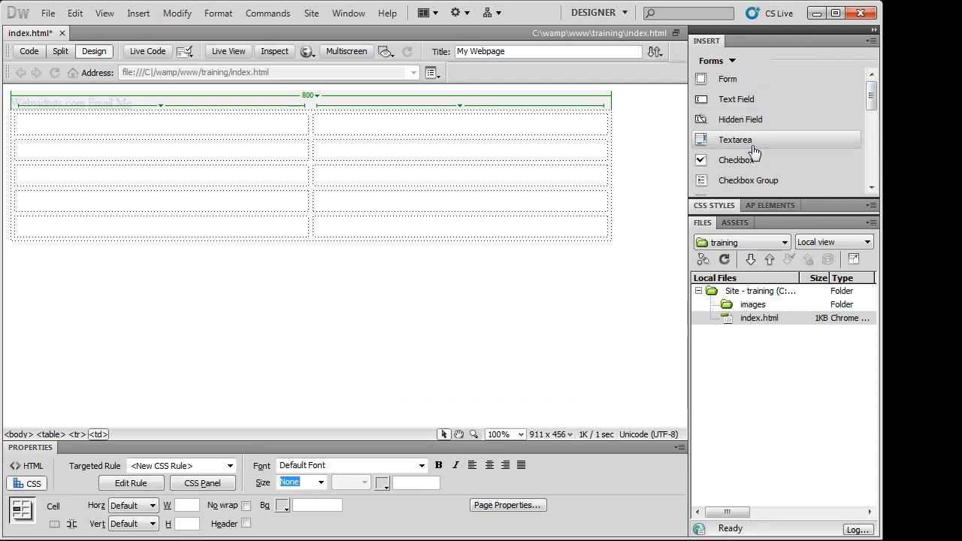
drag(870, 102, 874, 167)
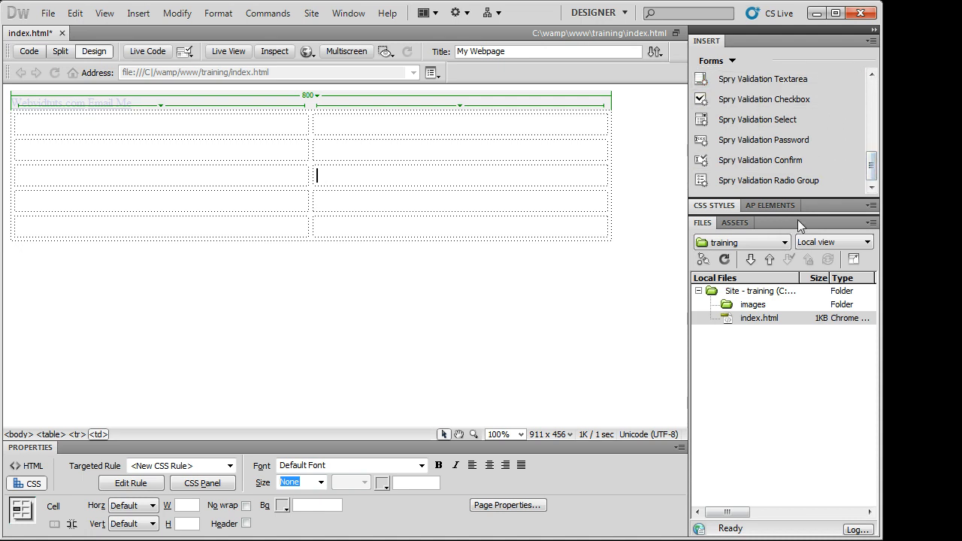
drag(874, 170, 881, 84)
click(722, 62)
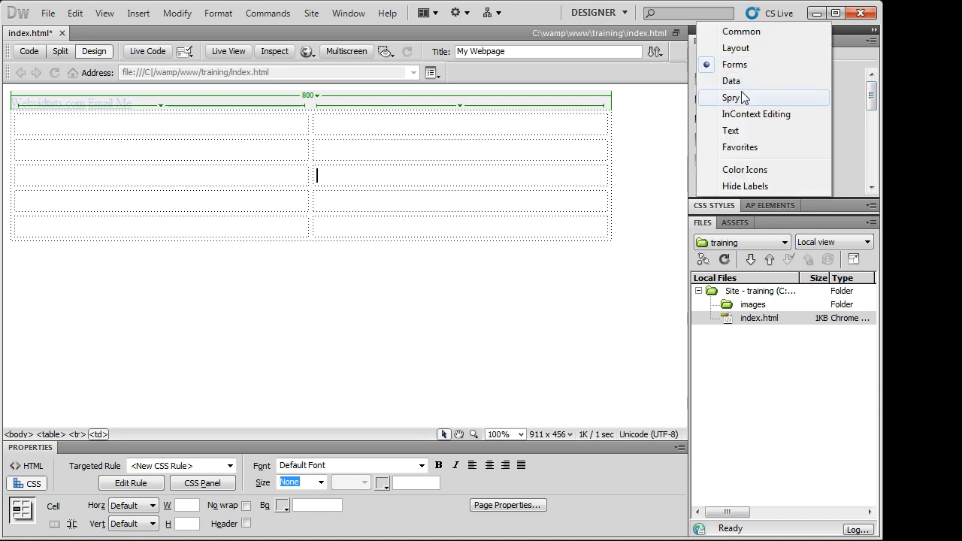
- Switch the Insert panel to the Data category and scroll its items
click(743, 83)
drag(874, 84, 864, 113)
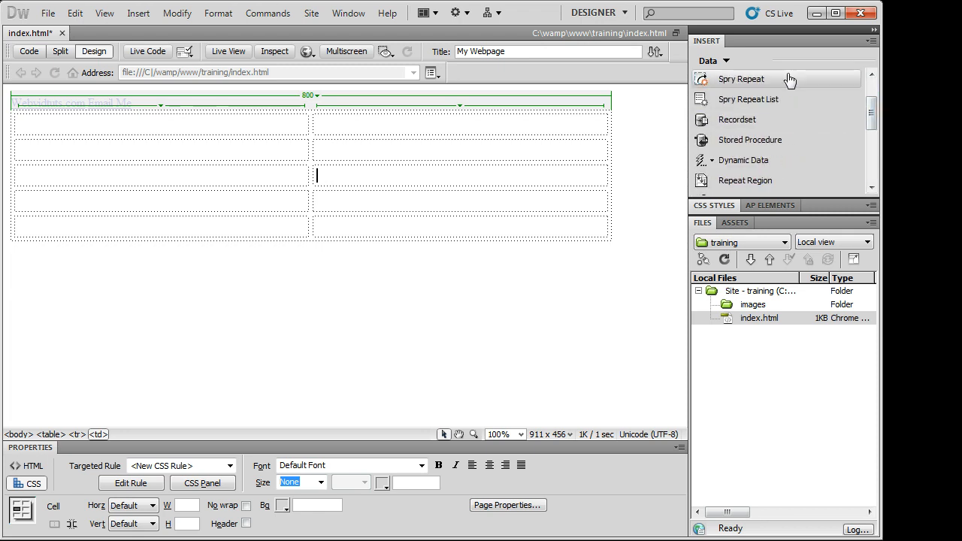
click(726, 62)
click(861, 63)
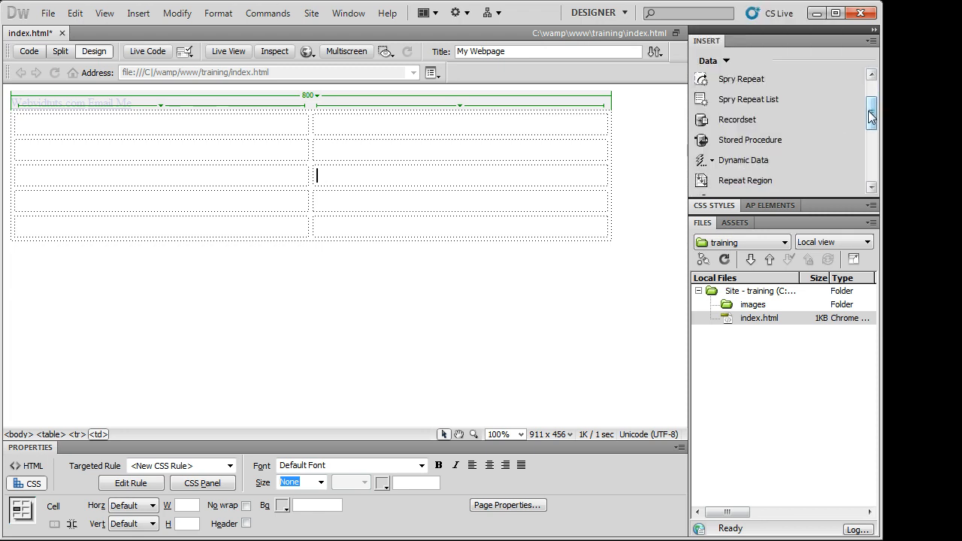
mouse_move(871, 113)
mouse_down()
mouse_move(872, 97)
mouse_move(872, 169)
mouse_move(872, 100)
mouse_up()
- Switch to the Spry category and scroll through its Data Set, Region, Repeat and Validation items
click(711, 61)
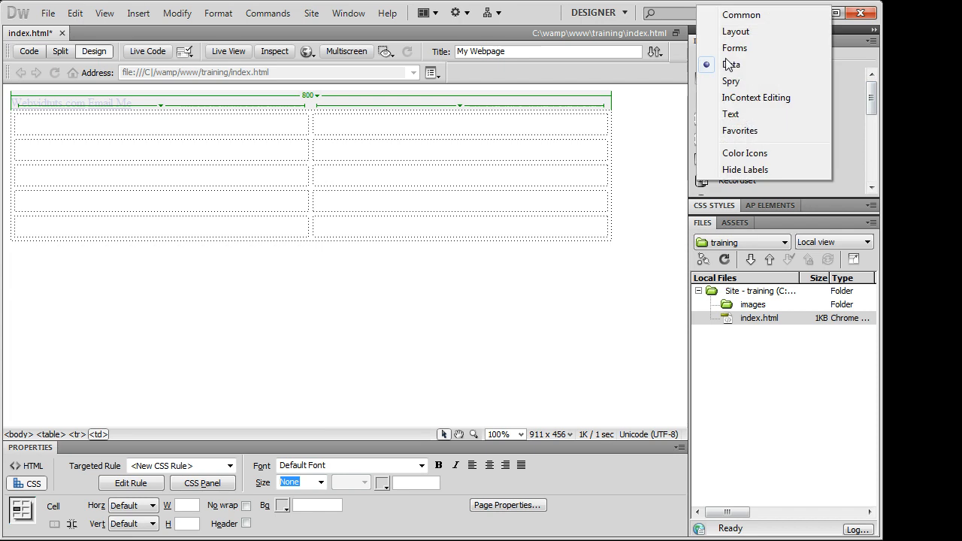
click(771, 82)
drag(873, 96, 845, 60)
drag(870, 94, 874, 124)
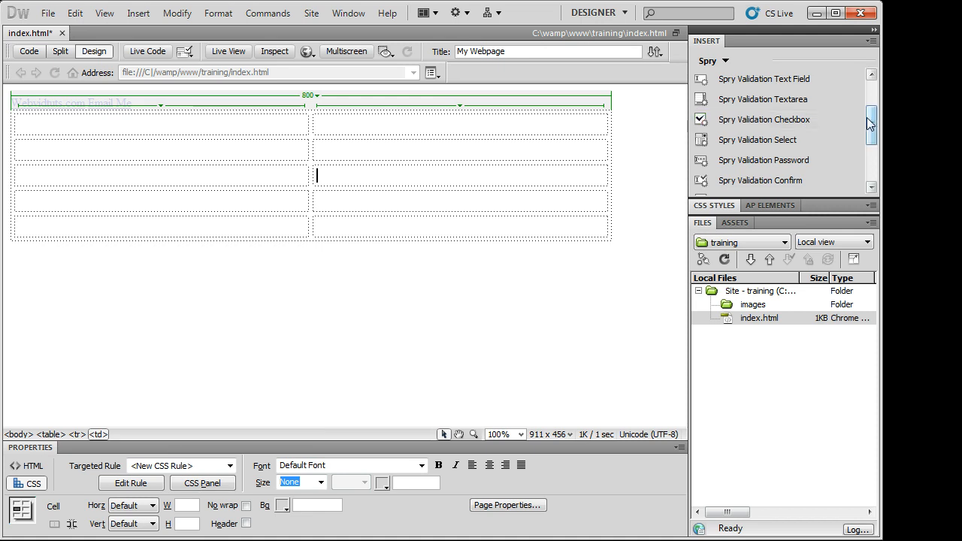
drag(870, 124, 868, 96)
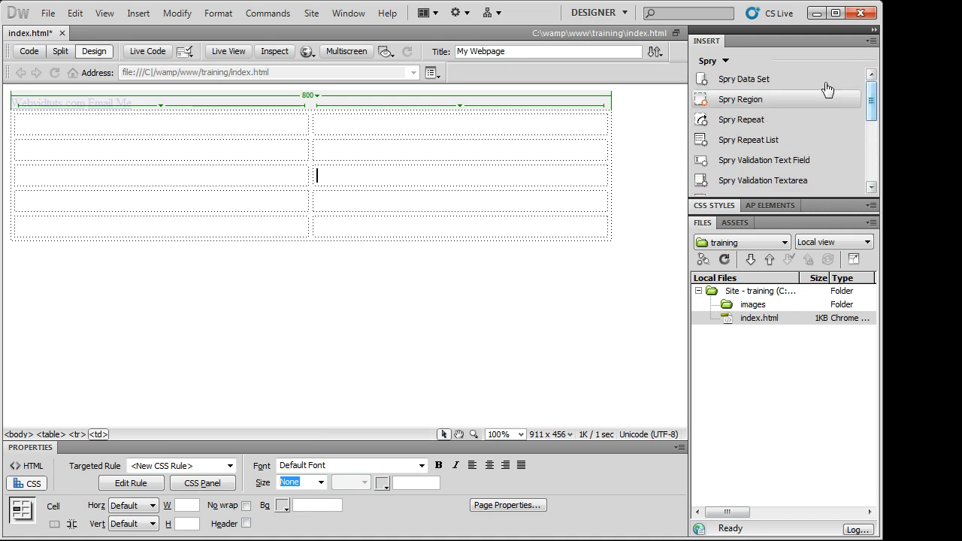
click(767, 58)
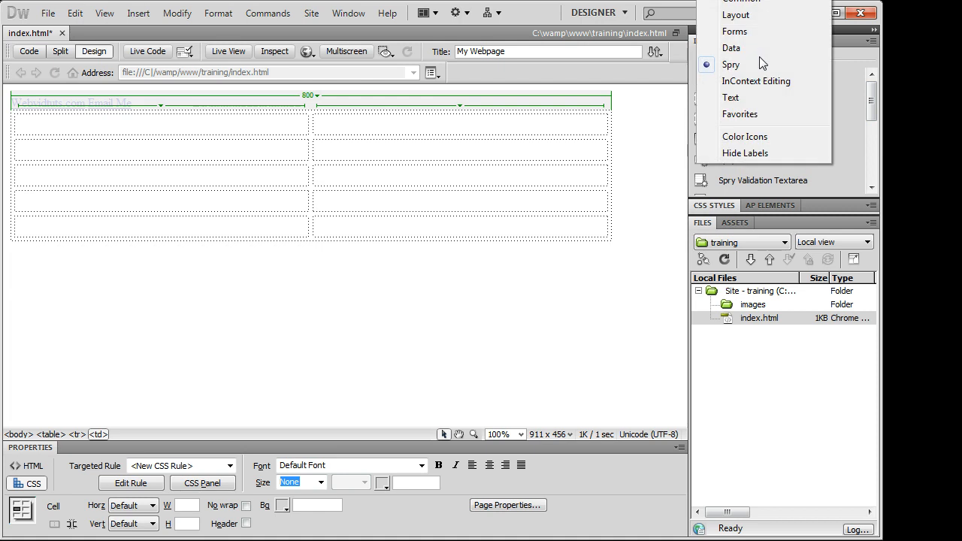
- Switch the Insert panel to Text and delete the whole 5-row table
click(845, 63)
click(774, 61)
click(792, 100)
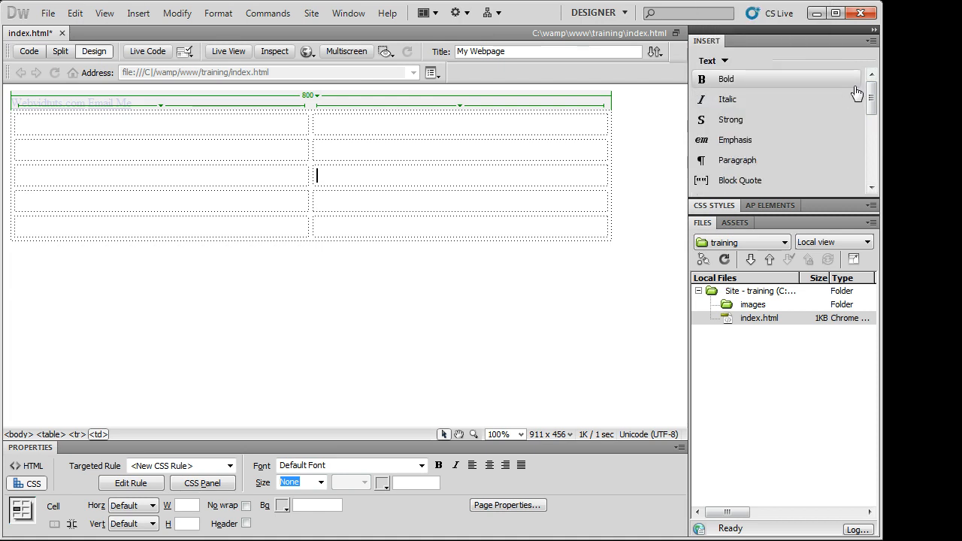
mouse_move(872, 96)
mouse_down()
mouse_move(873, 165)
mouse_move(874, 88)
mouse_up()
click(492, 189)
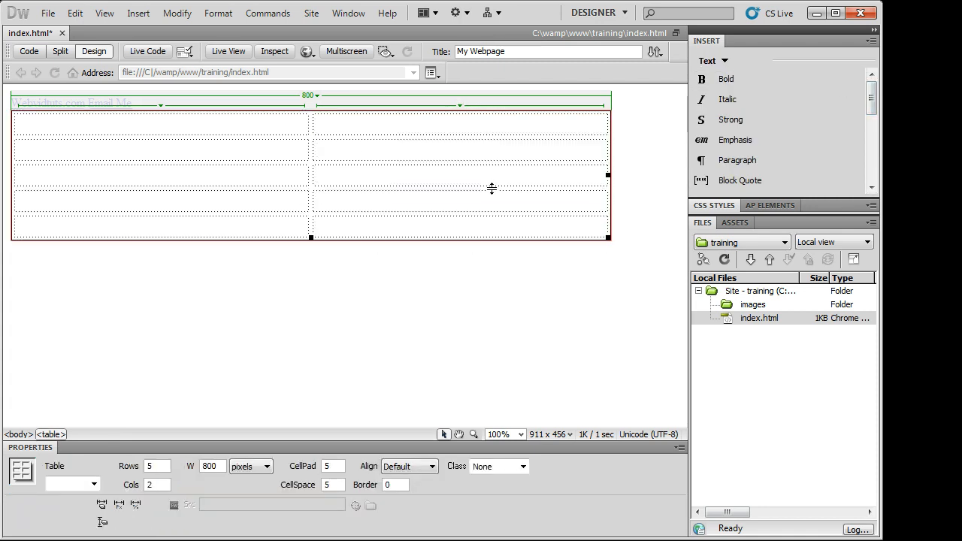
key(Delete)
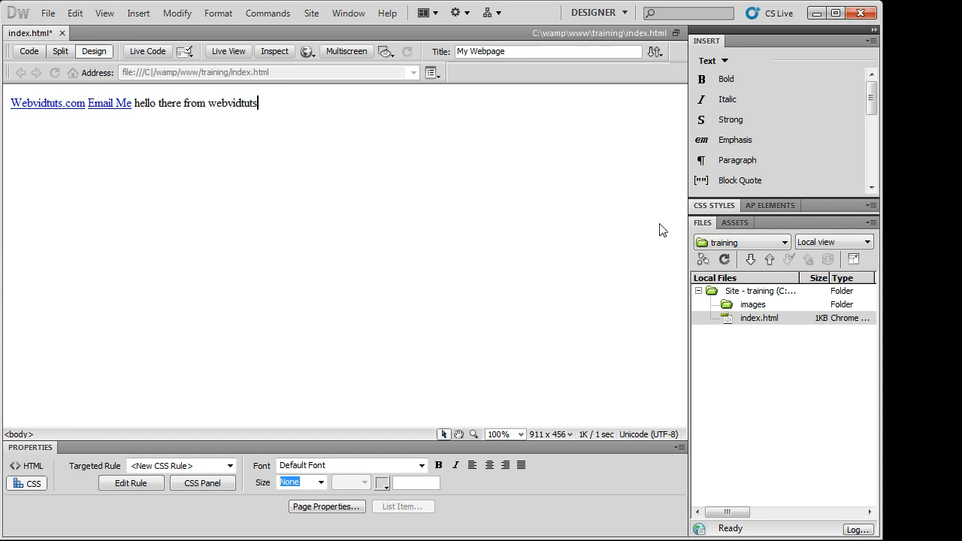
- Make 'hello there from webvidtuts' bold and italic and wrap it in a paragraph
drag(258, 103, 132, 104)
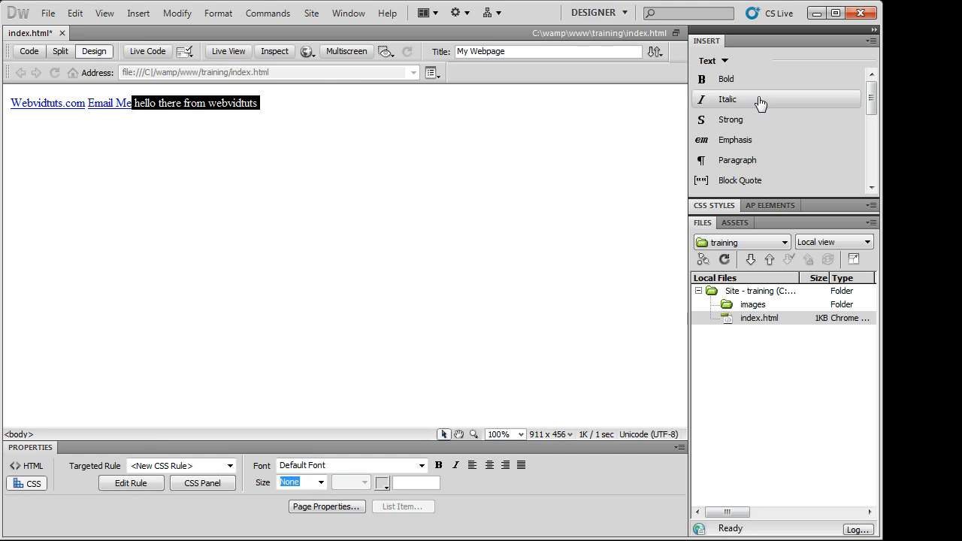
click(731, 88)
click(464, 103)
drag(271, 103, 135, 108)
click(756, 101)
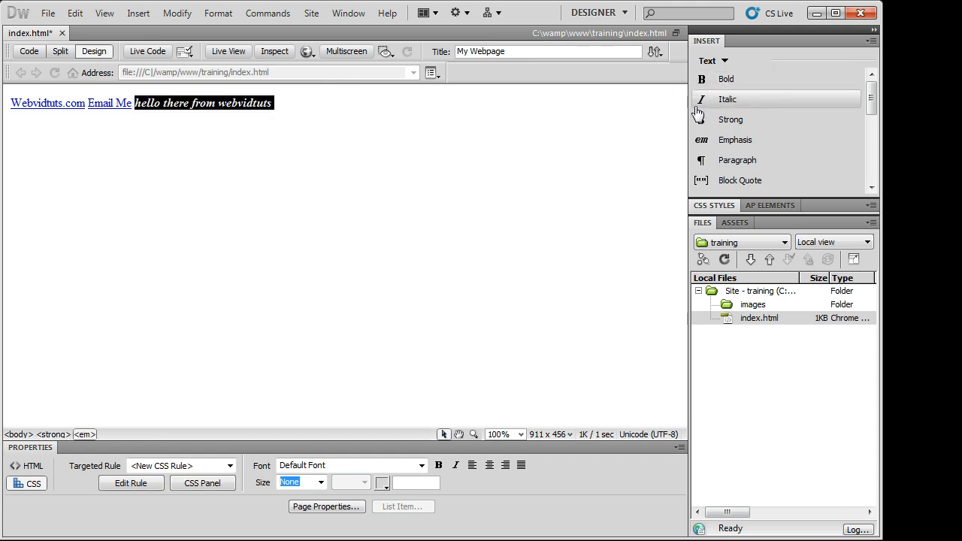
click(518, 111)
drag(519, 111, 135, 106)
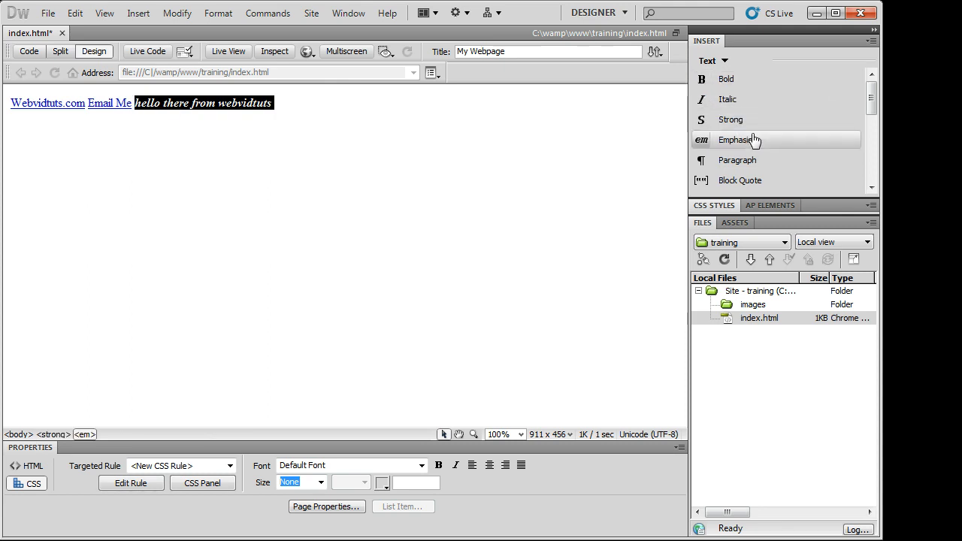
click(803, 157)
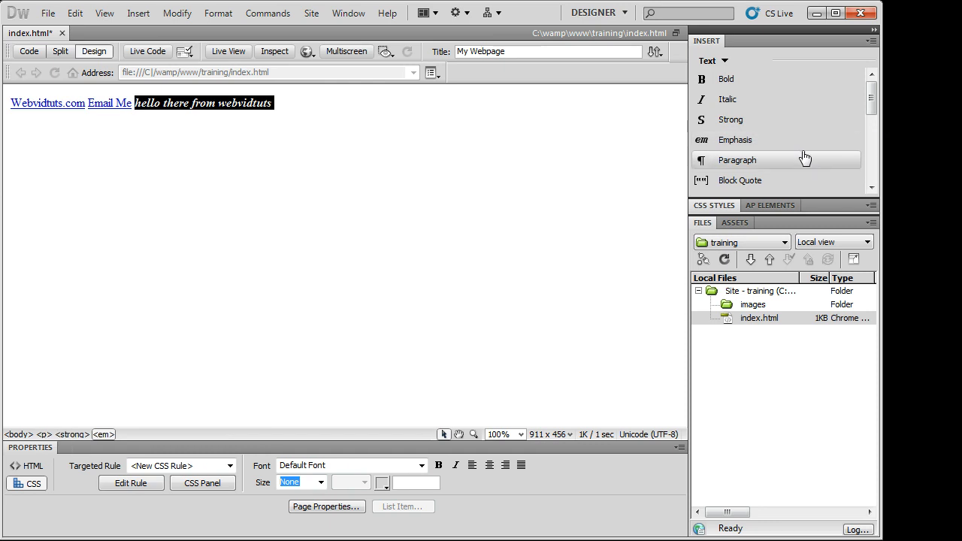
click(489, 148)
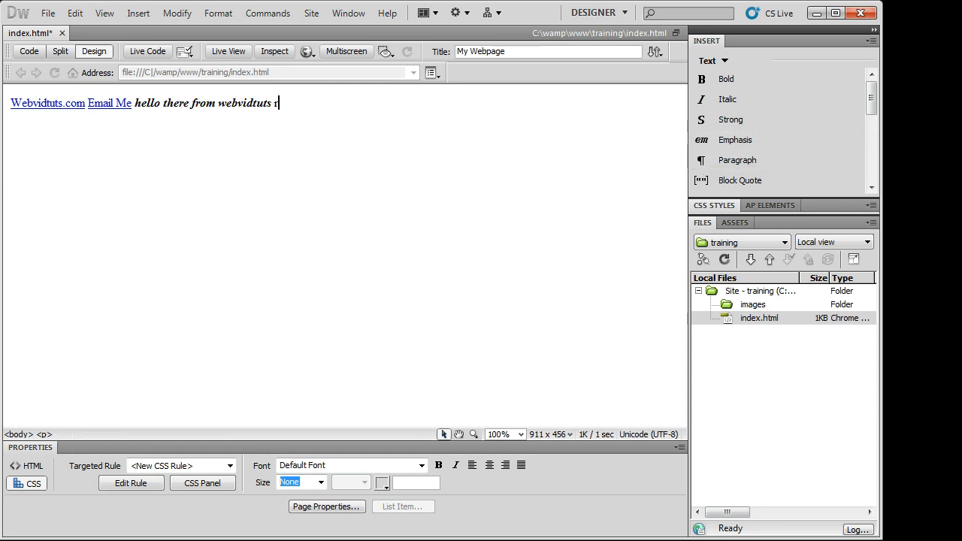
- Insert and remove a definition list, then delete the hello sentence
drag(871, 114, 873, 180)
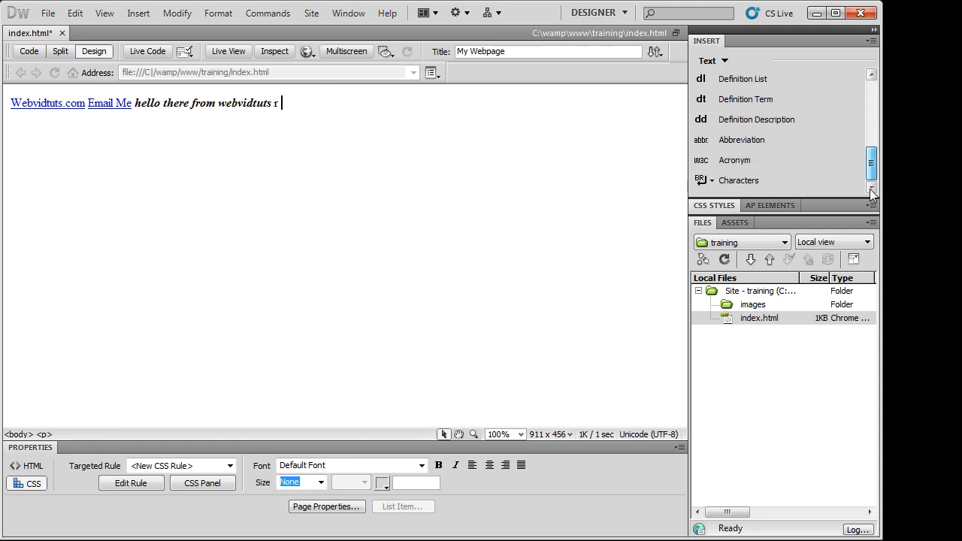
click(724, 80)
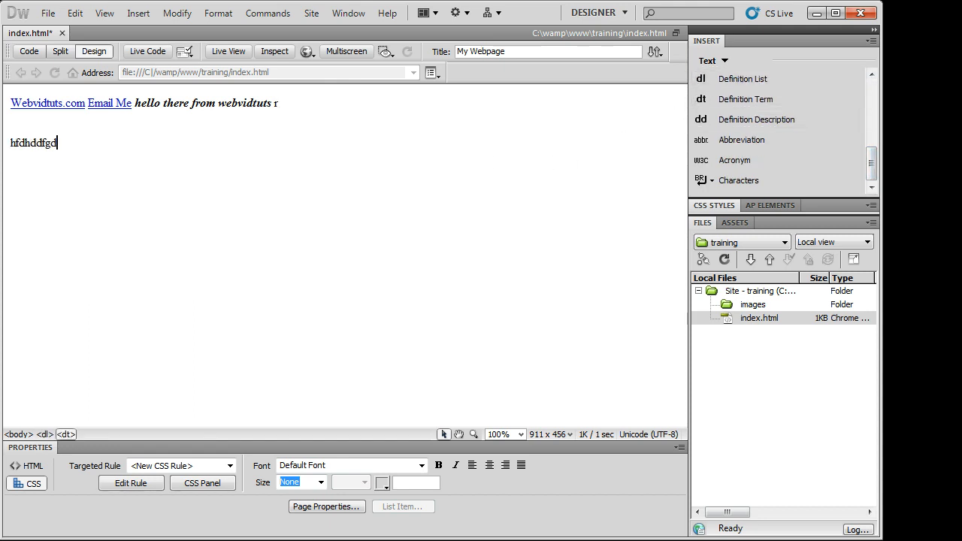
double_click(47, 138)
key(BackSpace)
key(BackSpace)
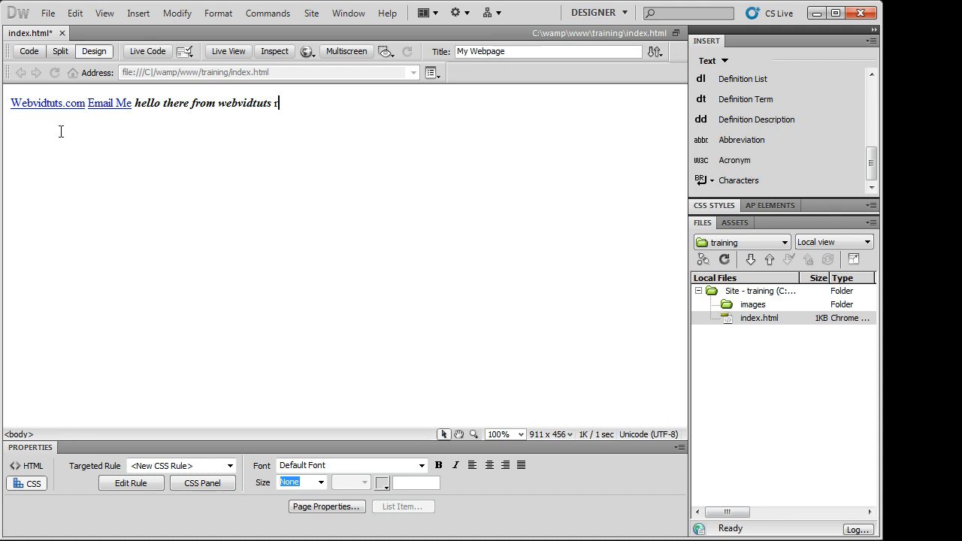
drag(298, 96, 126, 103)
key(BackSpace)
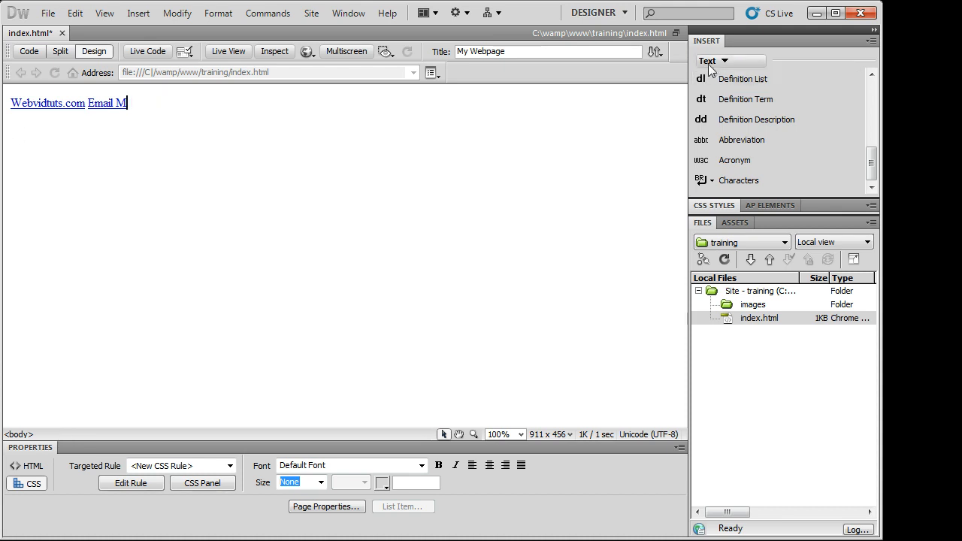
- Switch the Insert panel to Favorites, back to Common, then collapse it
click(711, 62)
click(730, 180)
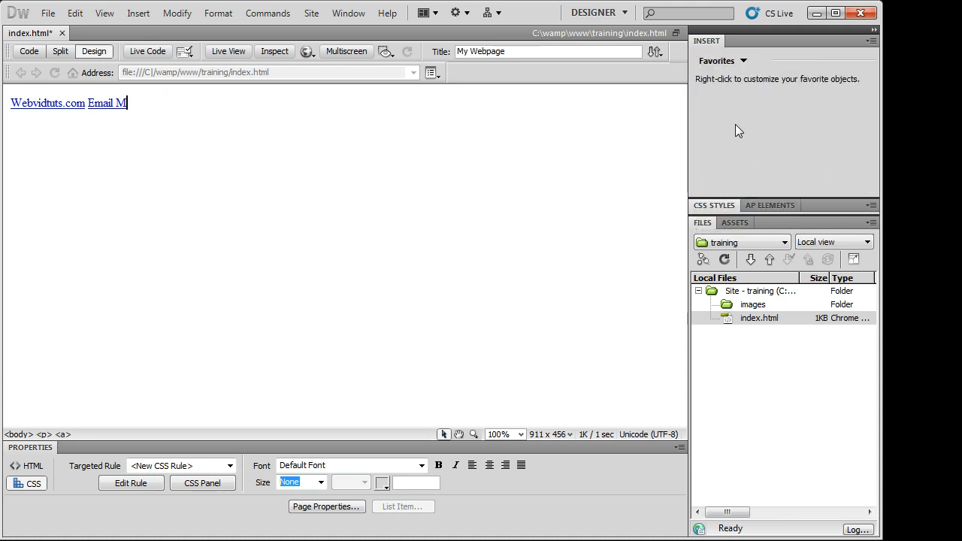
right_click(743, 79)
click(726, 107)
click(735, 63)
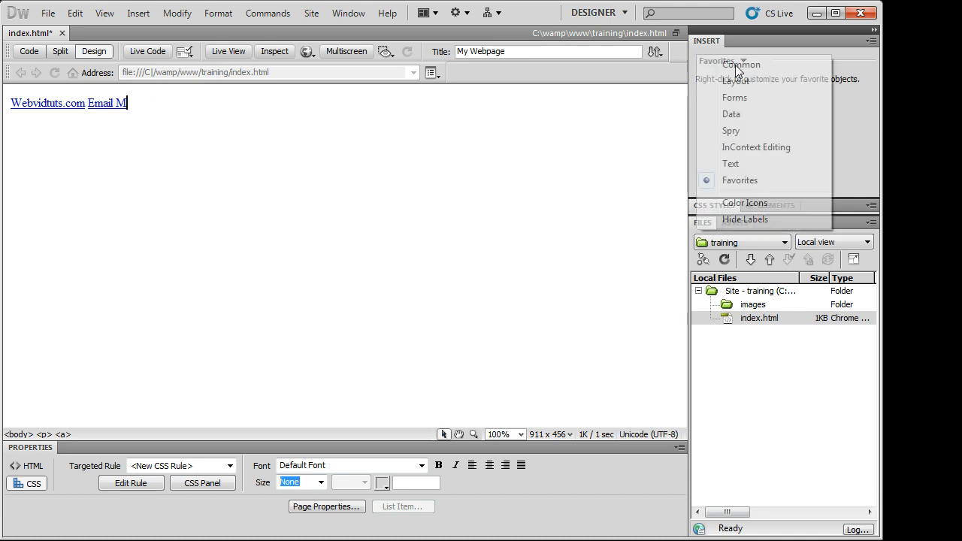
click(759, 64)
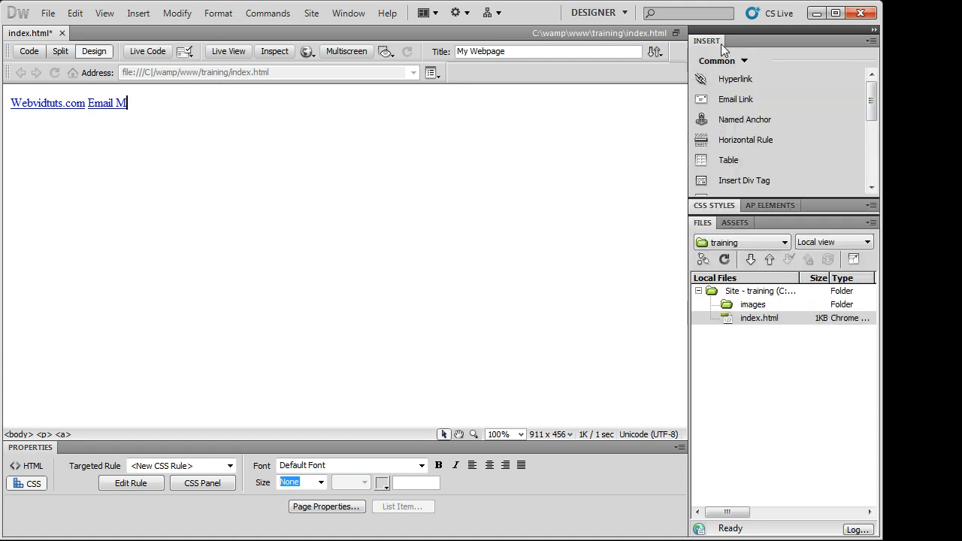
click(716, 43)
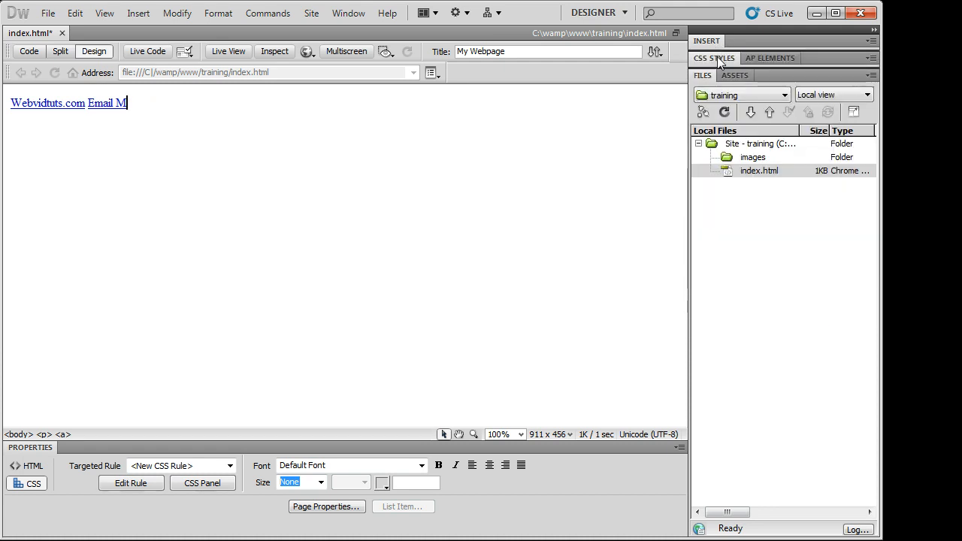
- Expand the CSS Styles panel, select (no styles defined), and collapse it again
click(718, 58)
click(738, 144)
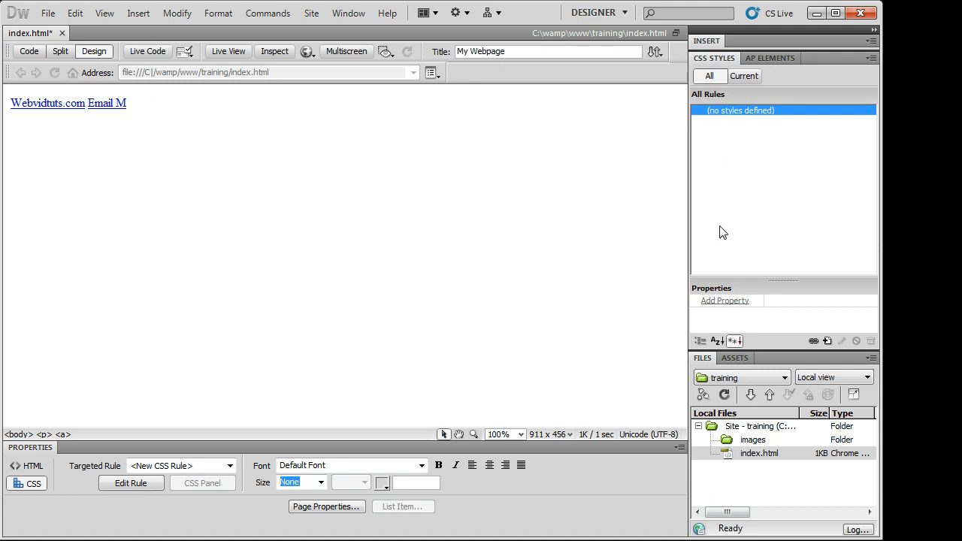
click(725, 64)
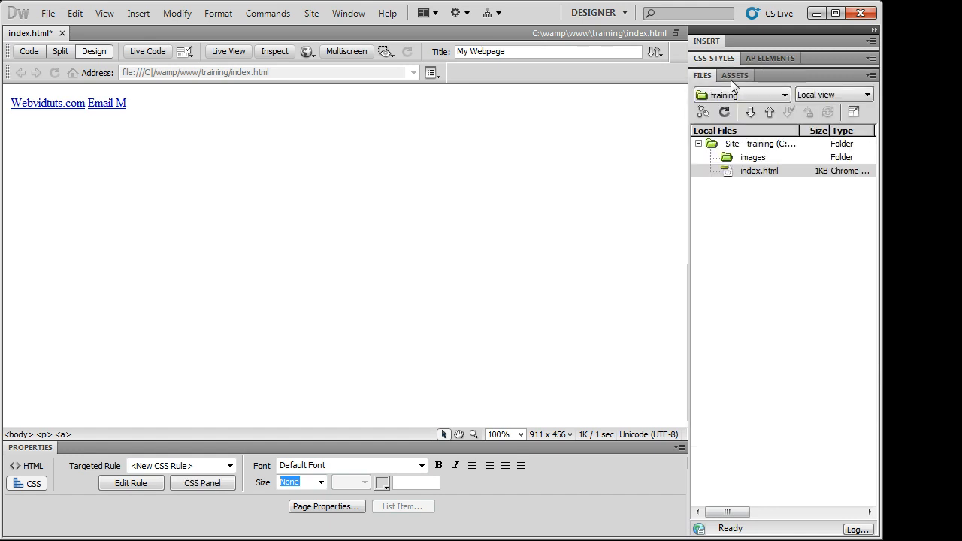
- Select index.html in the Files panel, refresh the list, and keep the training site selected
click(727, 201)
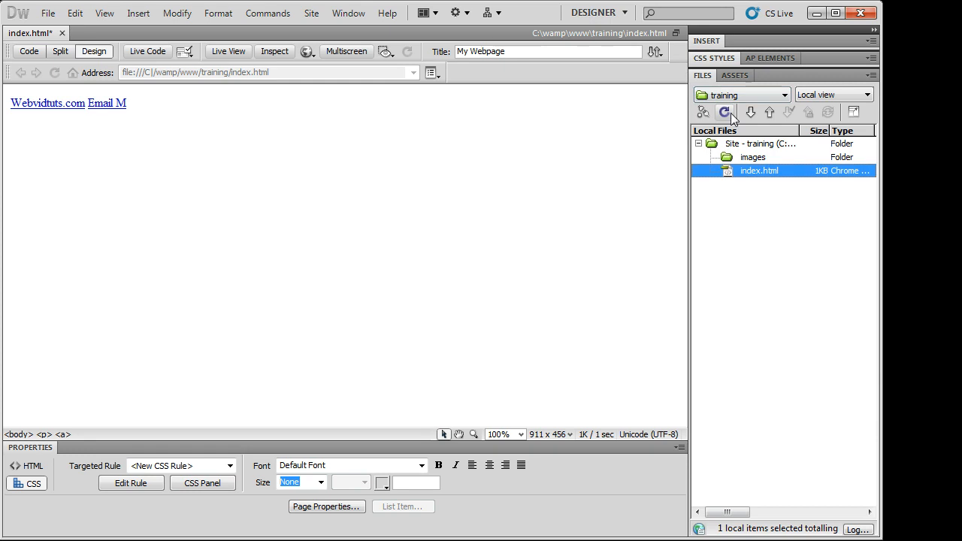
click(730, 113)
click(760, 171)
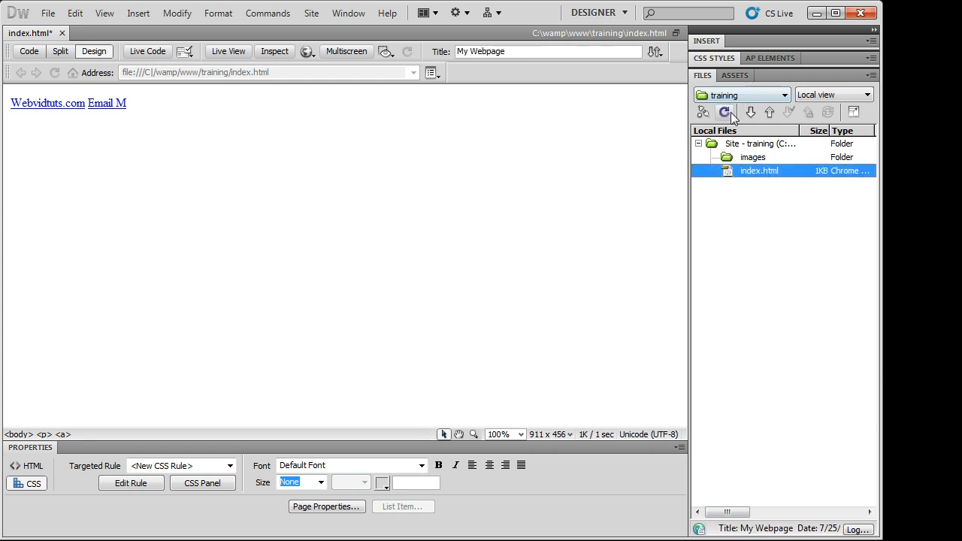
click(731, 112)
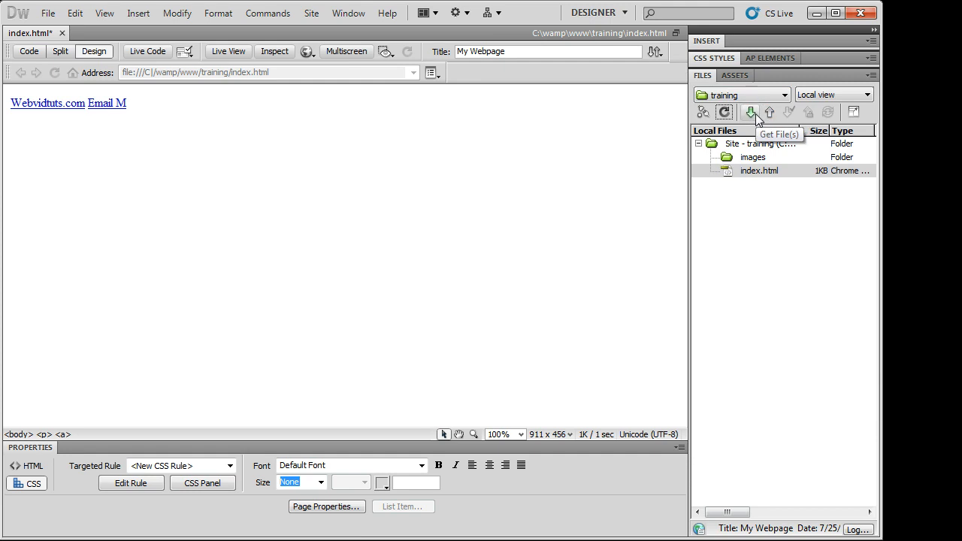
click(762, 95)
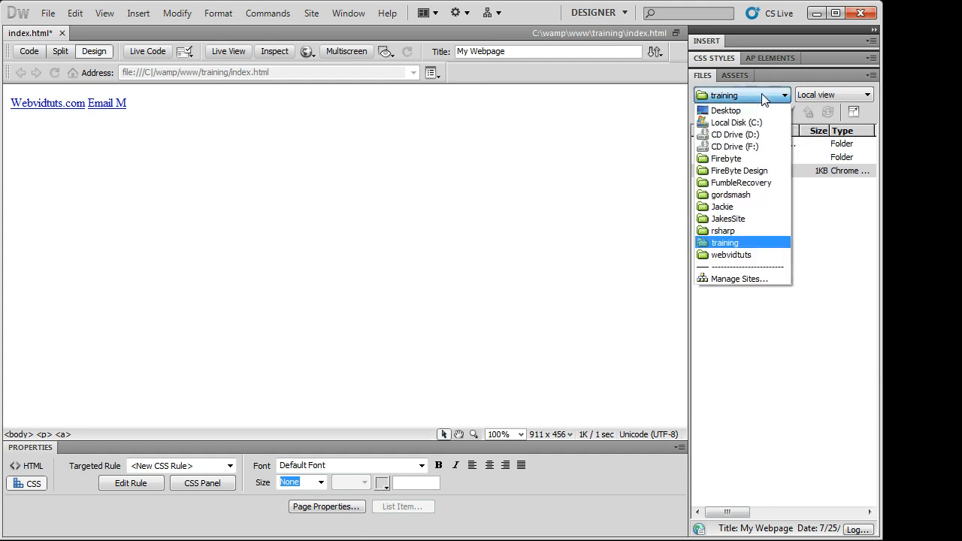
click(725, 243)
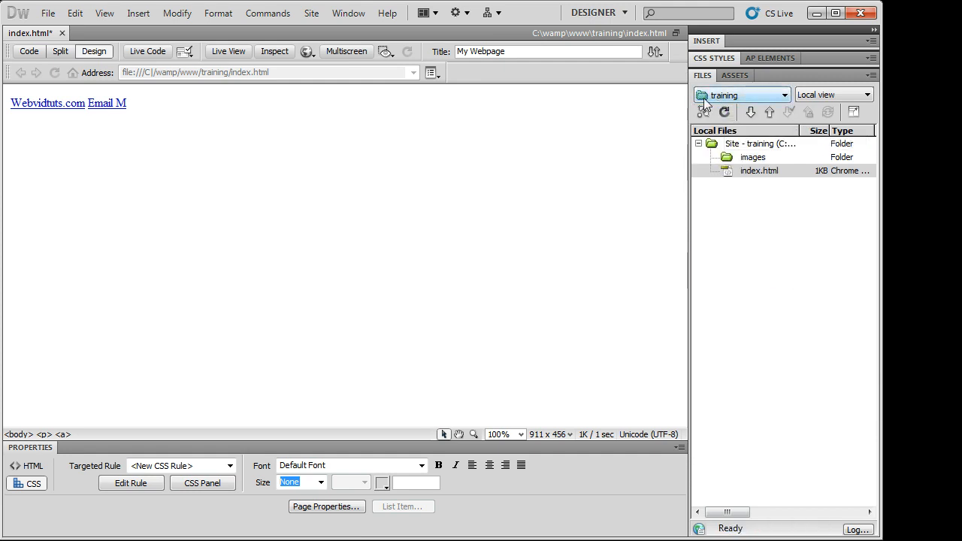
click(745, 95)
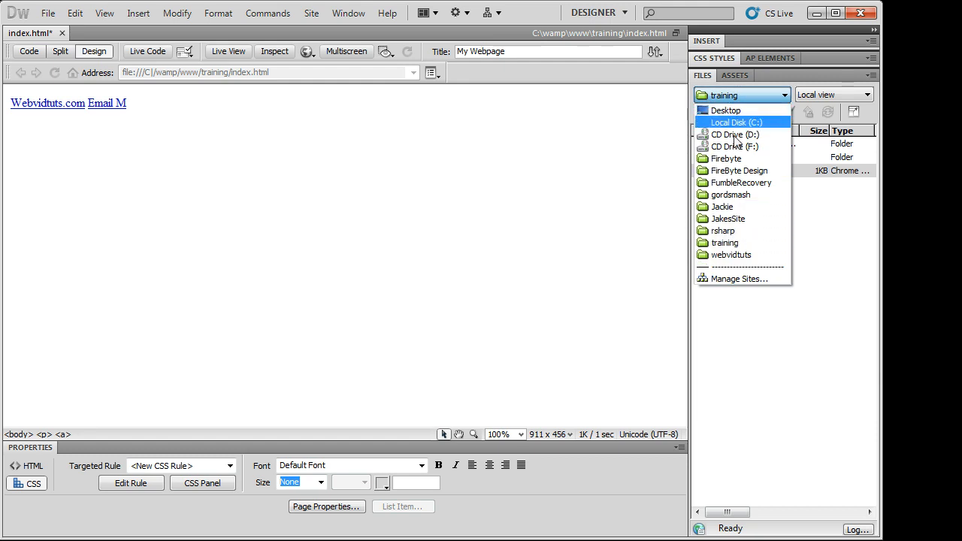
click(734, 243)
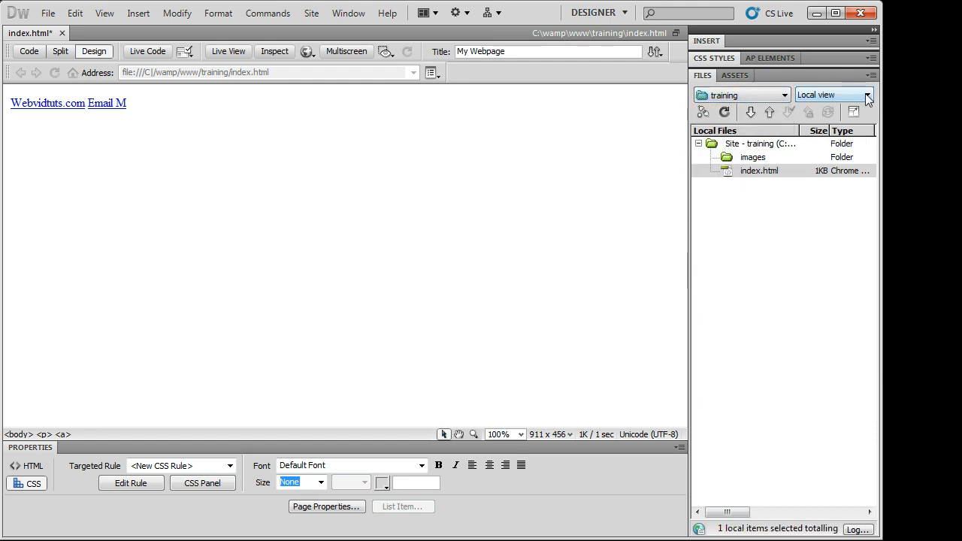
- Cycle the Files panel through remote, testing and repository views, returning to local files
click(834, 95)
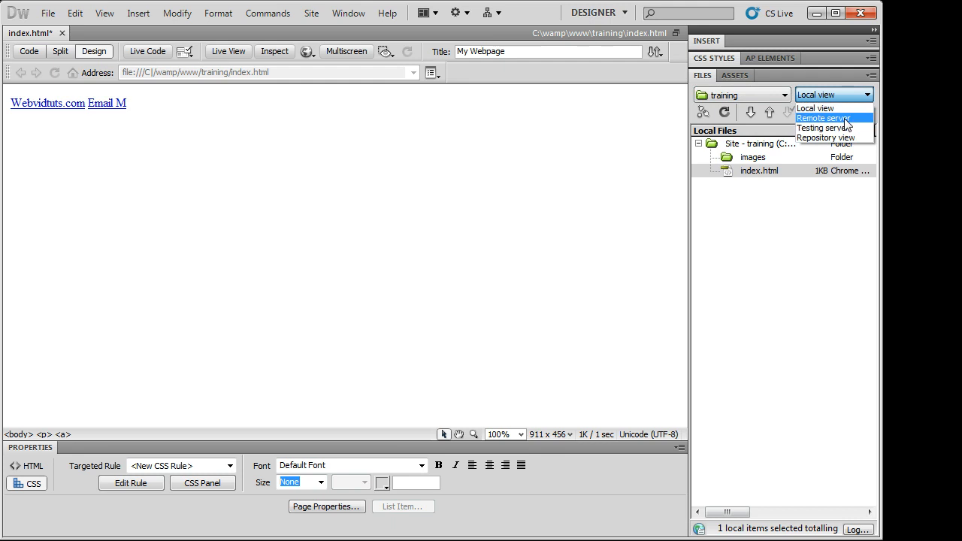
click(823, 113)
click(846, 96)
click(848, 128)
click(846, 95)
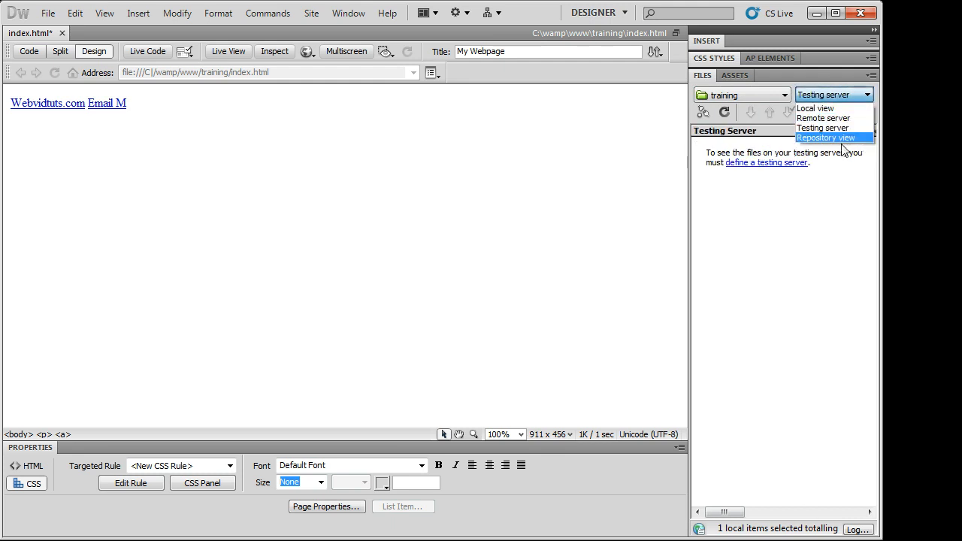
click(842, 138)
click(835, 94)
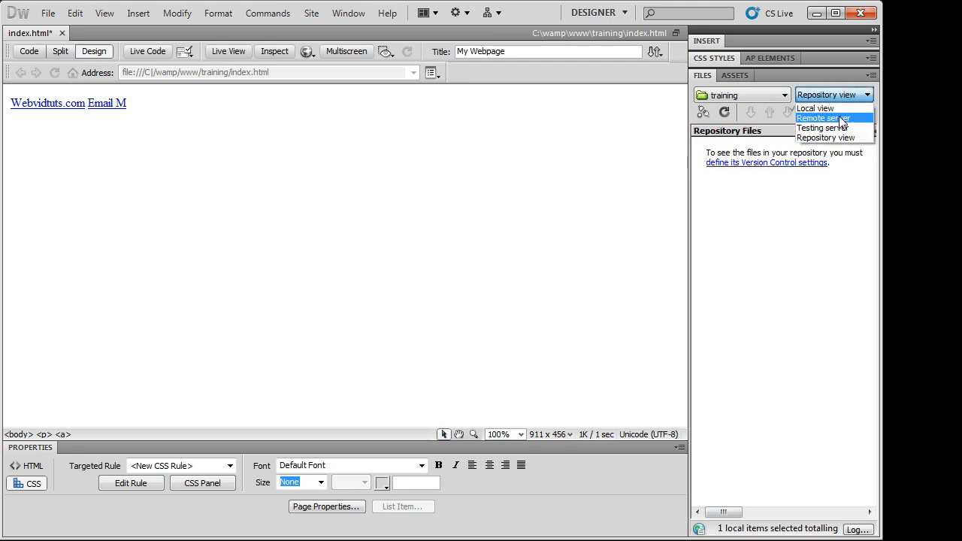
click(839, 109)
click(786, 157)
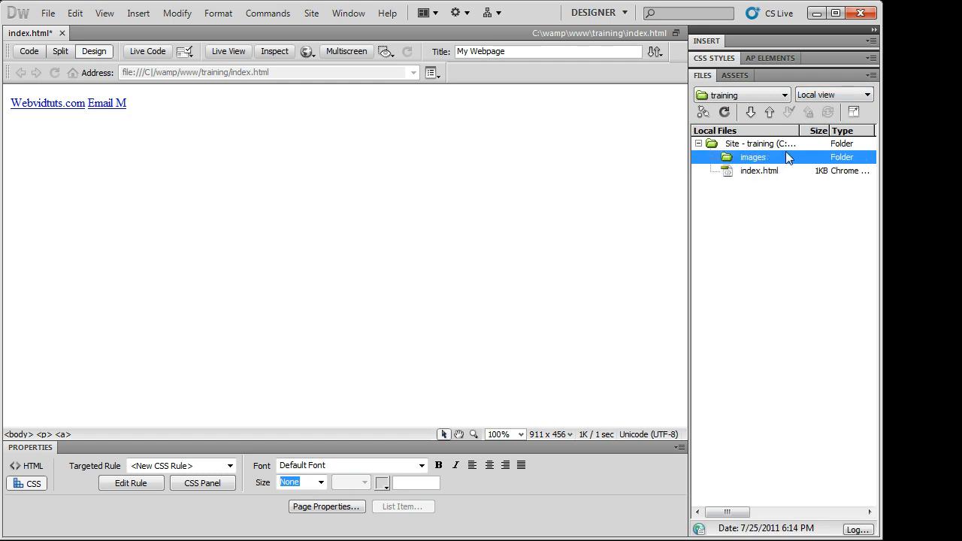
click(827, 95)
click(821, 99)
click(645, 203)
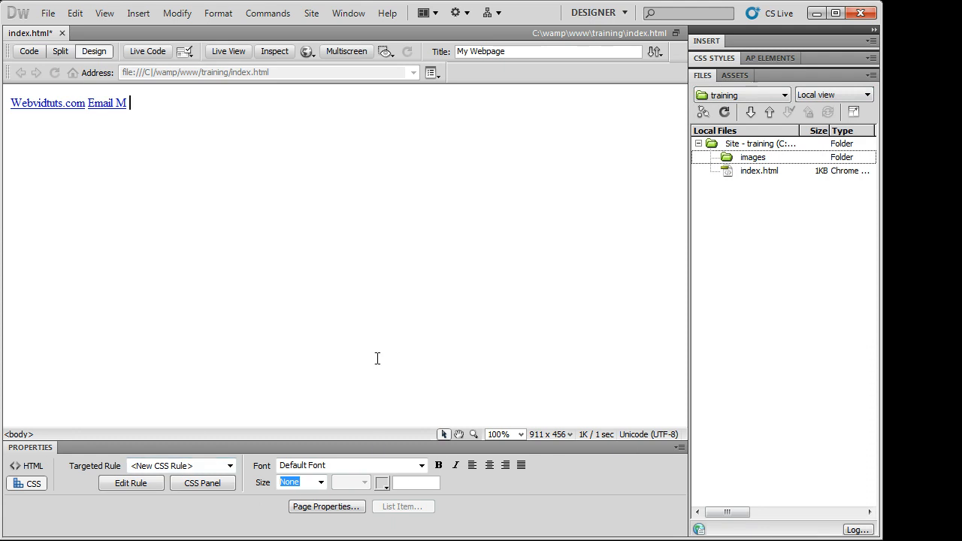
- Select the Webvidtuts.com link and try applying the Courier New font
drag(12, 103, 88, 105)
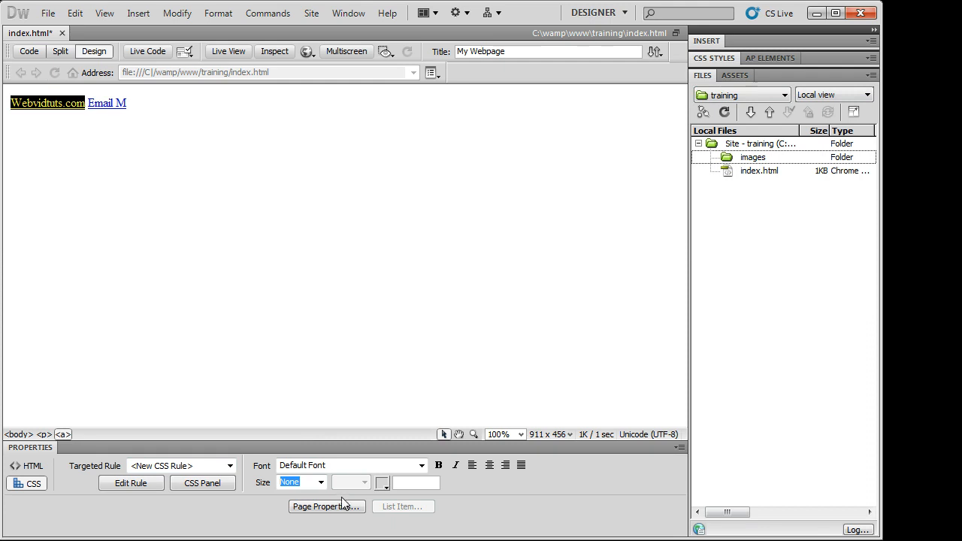
click(411, 467)
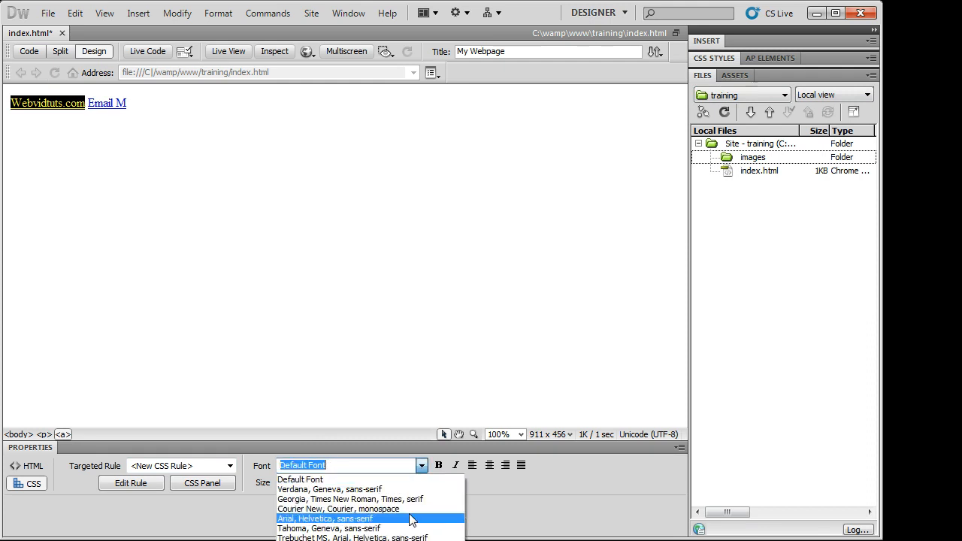
click(411, 511)
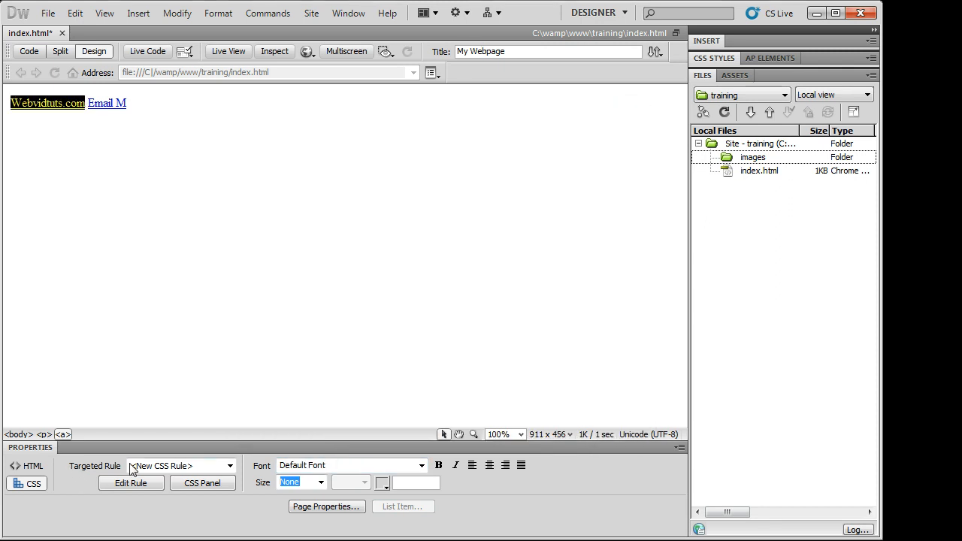
click(75, 189)
- Try bolding the link, cancel the New CSS Rule dialog, and return to HTML properties
drag(84, 104, 10, 105)
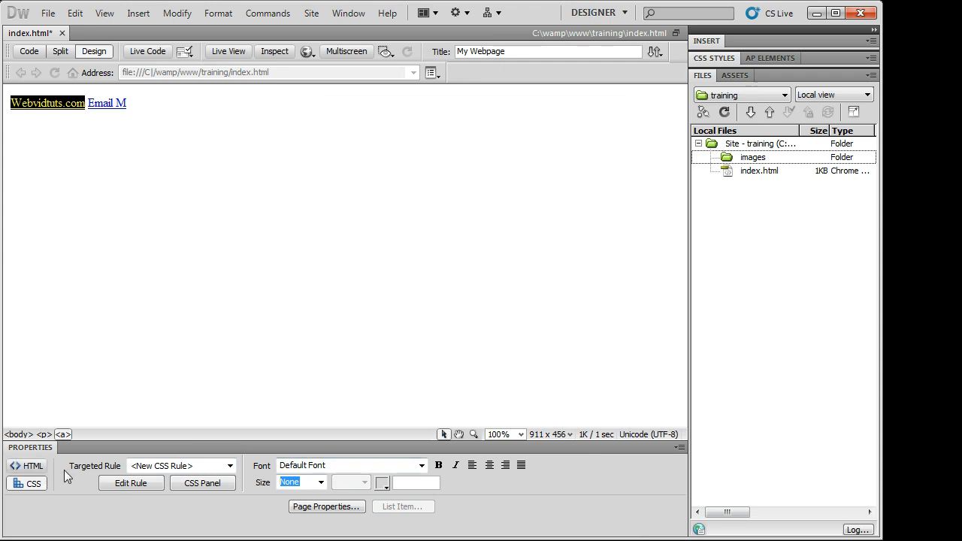
click(440, 467)
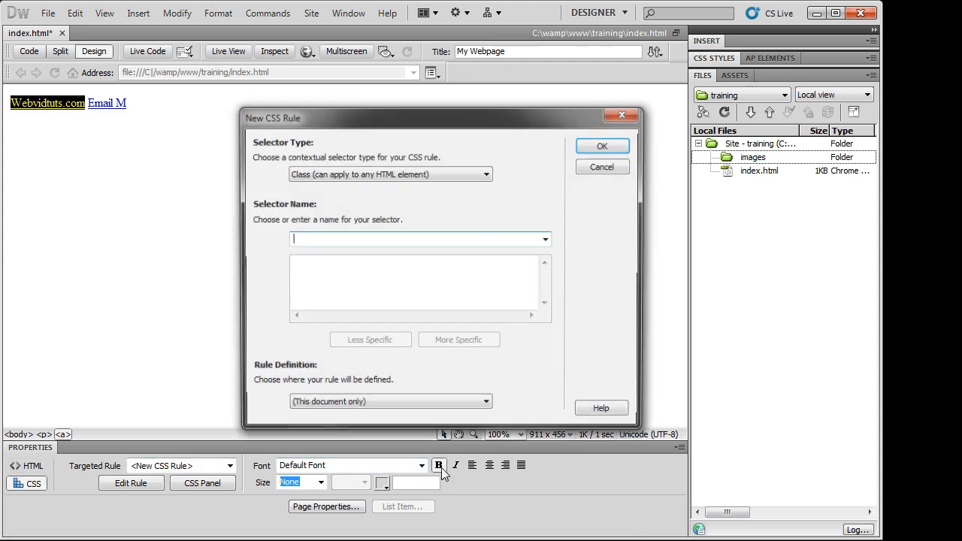
click(632, 100)
click(580, 115)
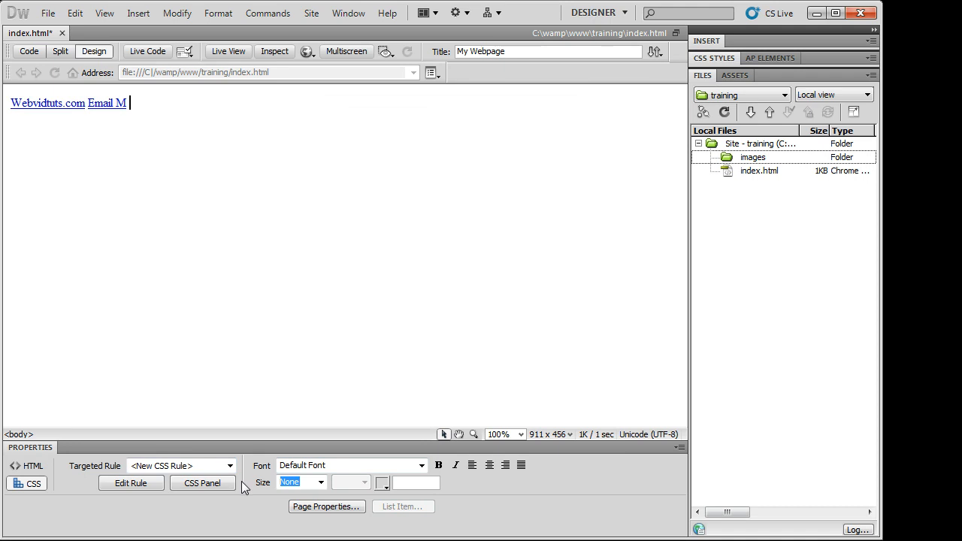
click(230, 466)
click(150, 492)
click(30, 466)
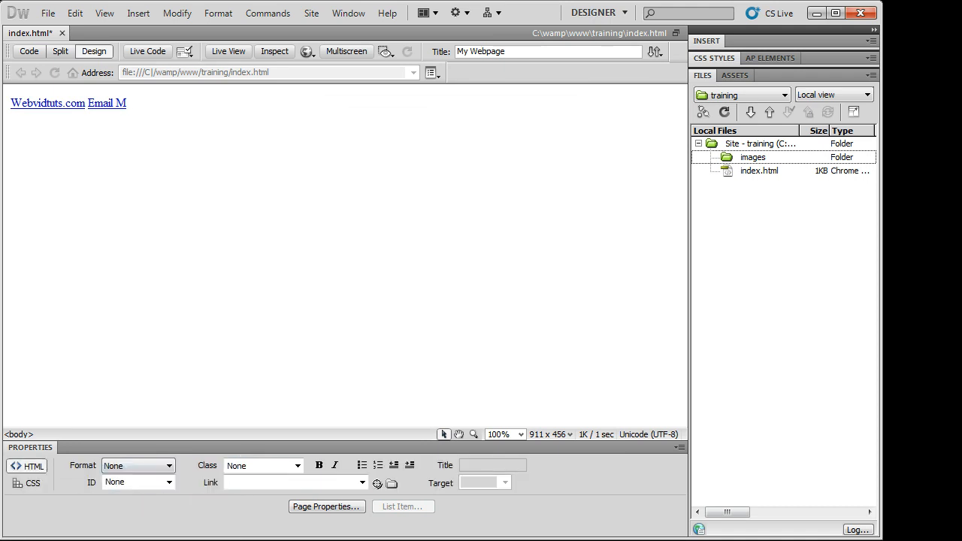
drag(11, 103, 81, 162)
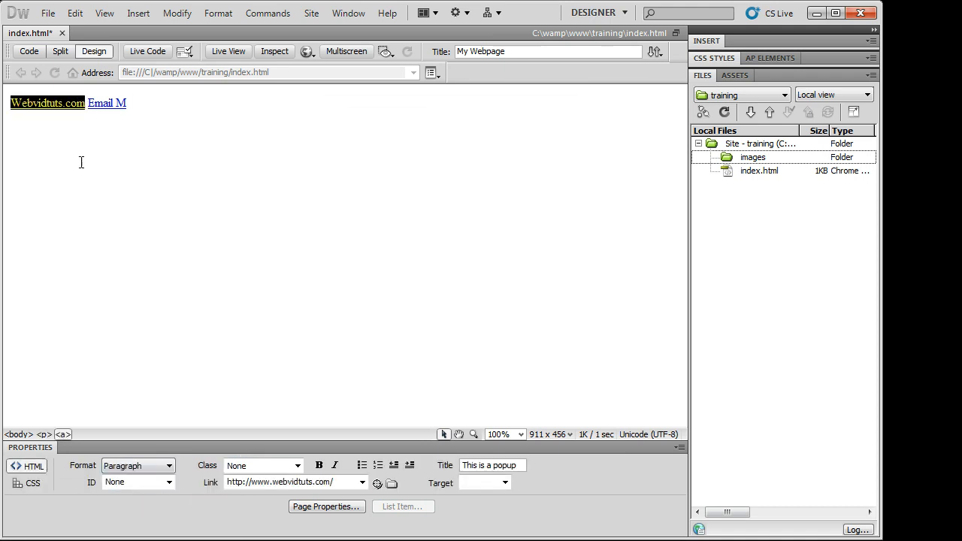
click(34, 483)
click(39, 468)
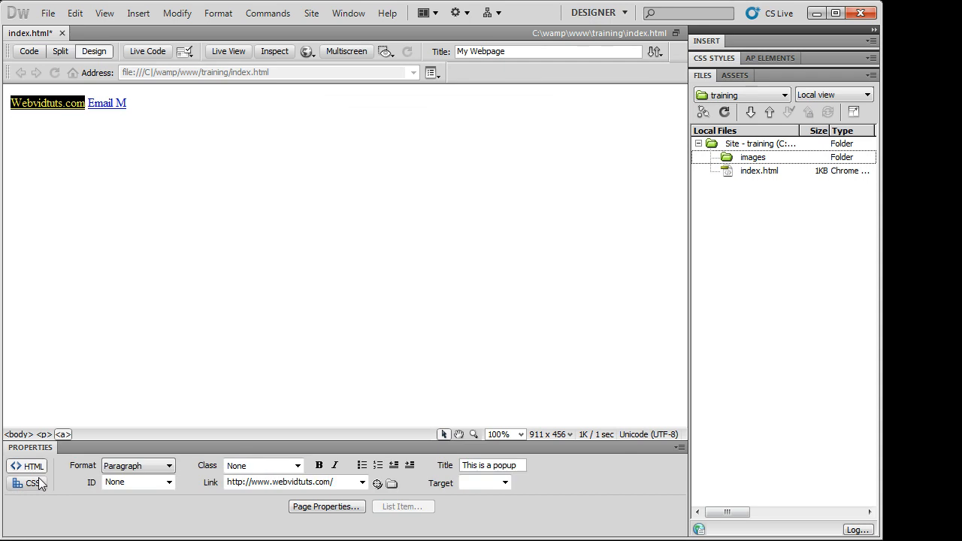
click(38, 471)
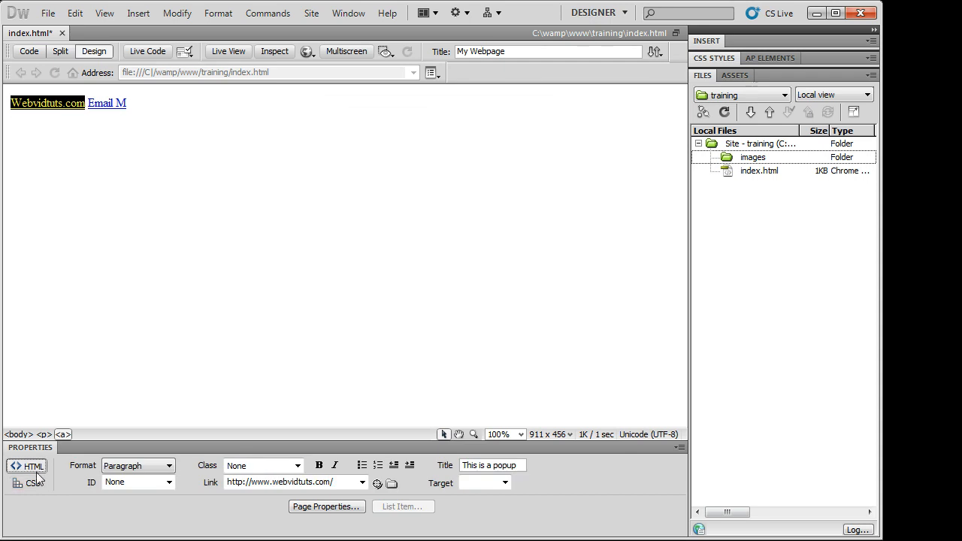
click(30, 484)
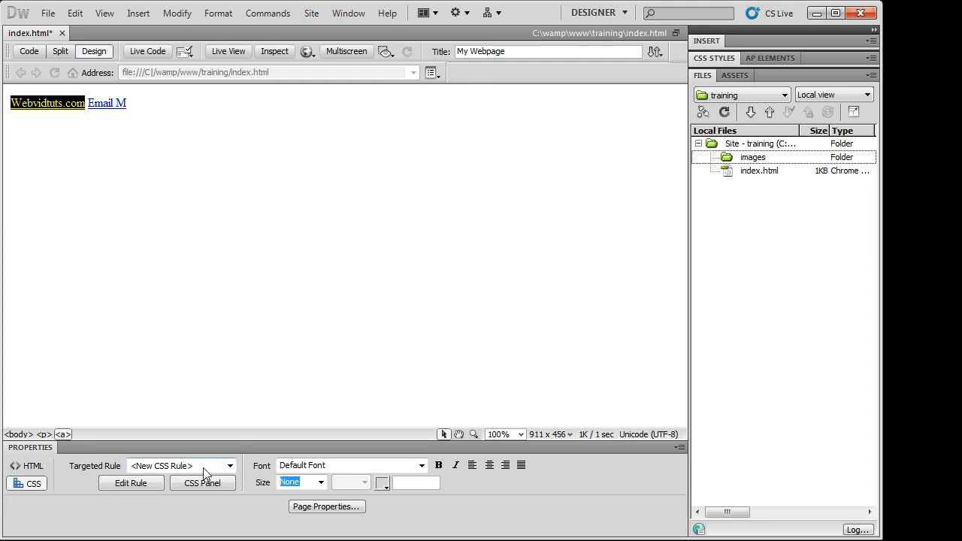
click(224, 467)
click(224, 469)
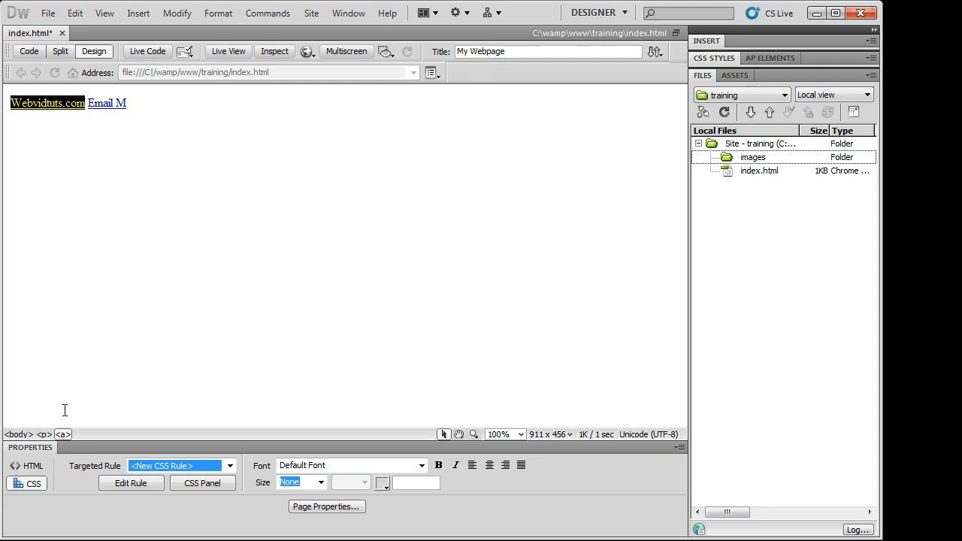
click(27, 466)
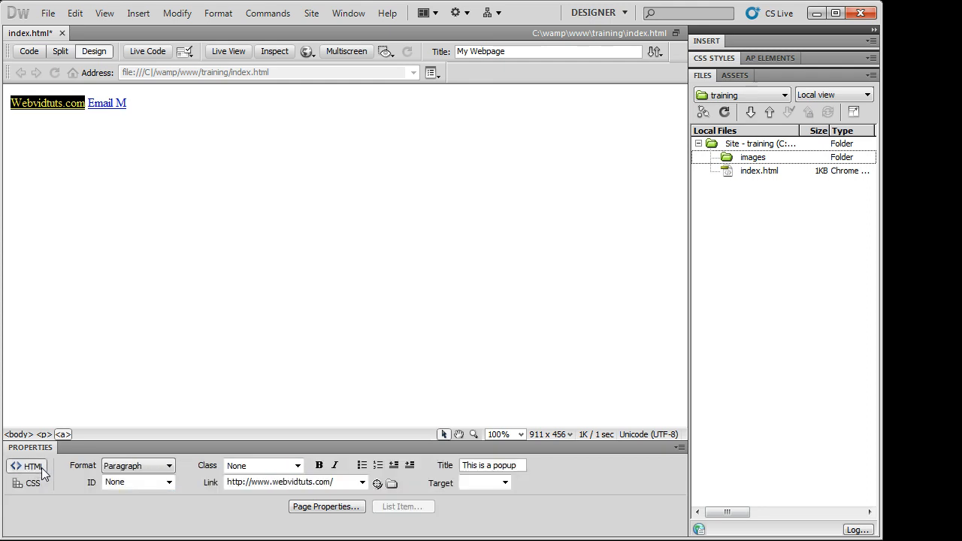
click(319, 466)
click(334, 466)
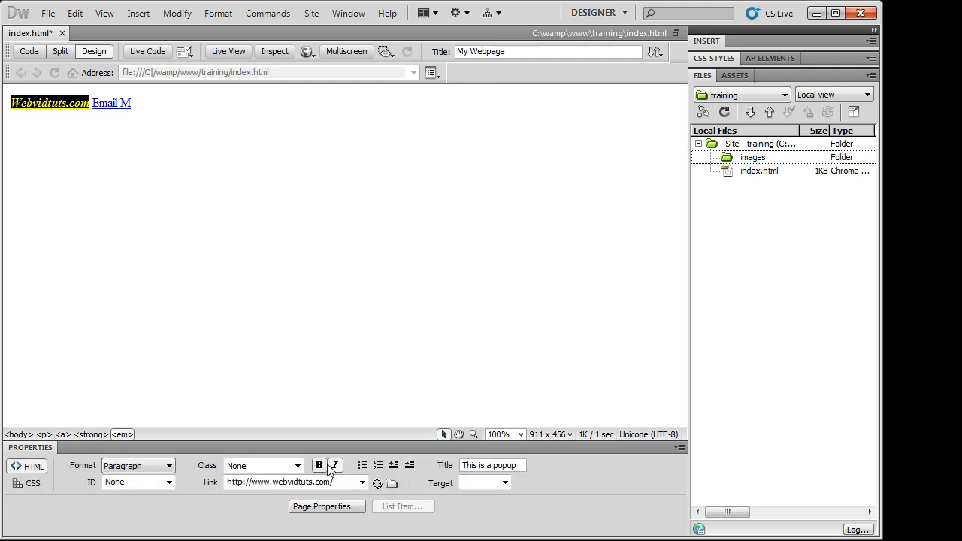
click(320, 466)
click(336, 466)
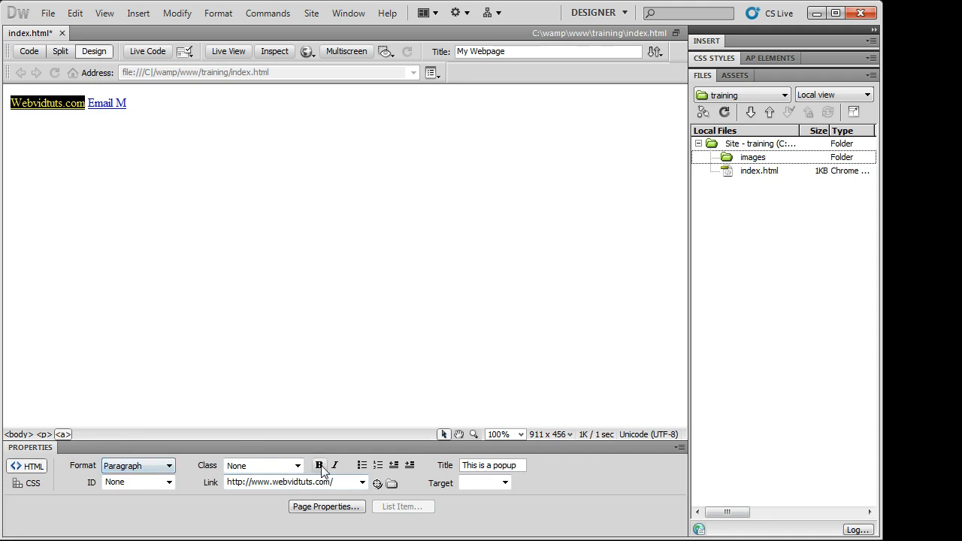
click(284, 468)
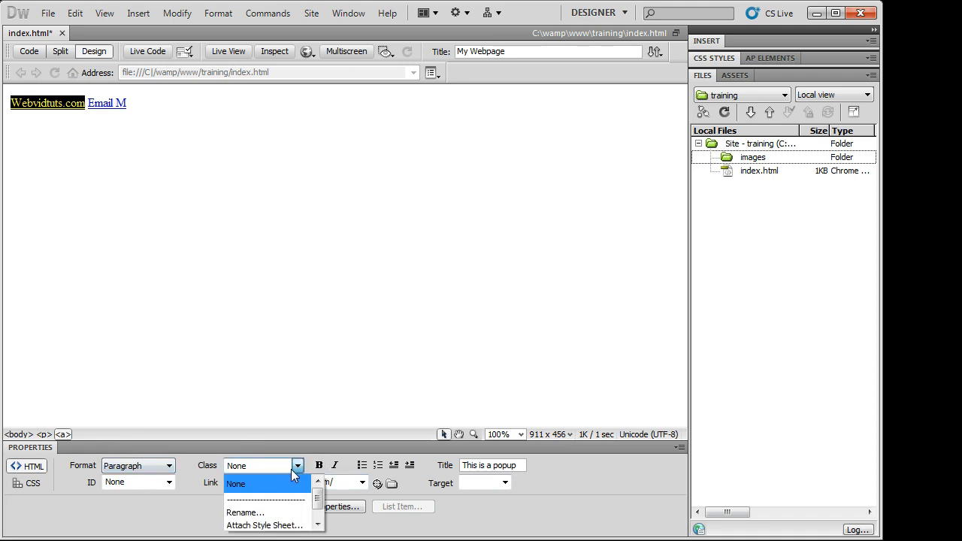
click(291, 470)
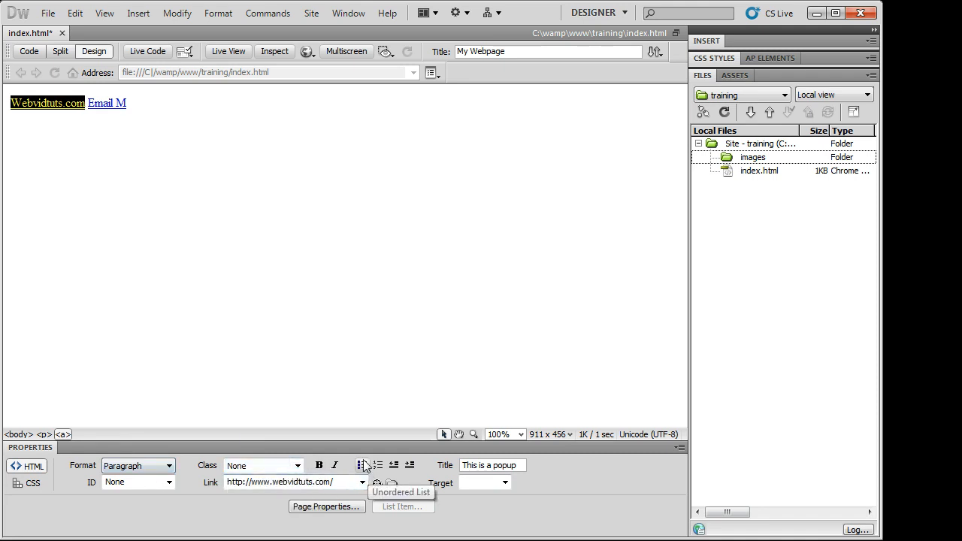
click(362, 466)
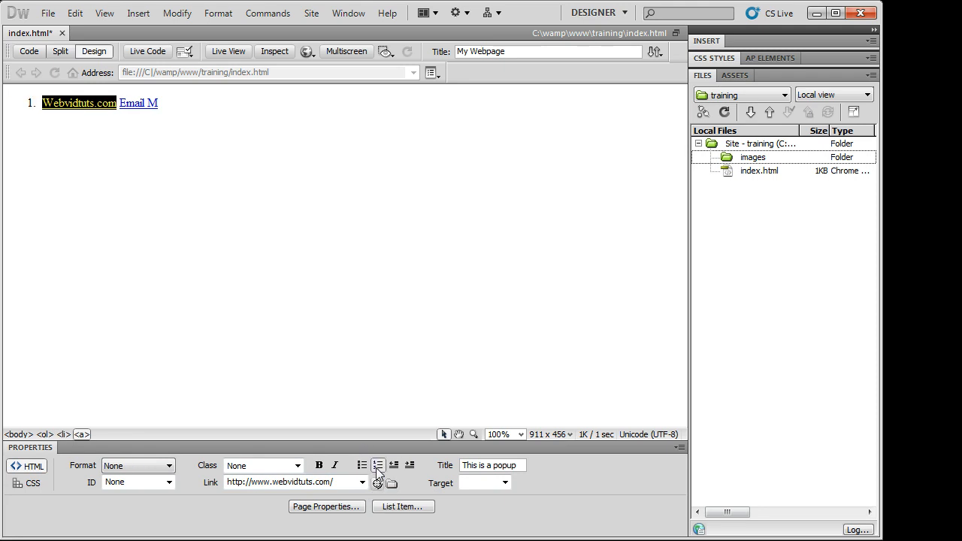
click(362, 465)
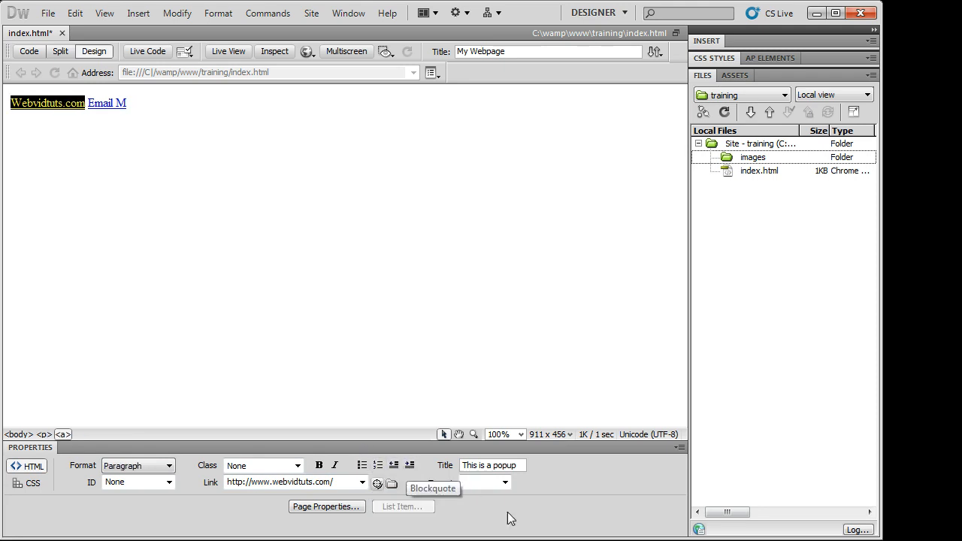
drag(525, 467, 463, 472)
click(506, 484)
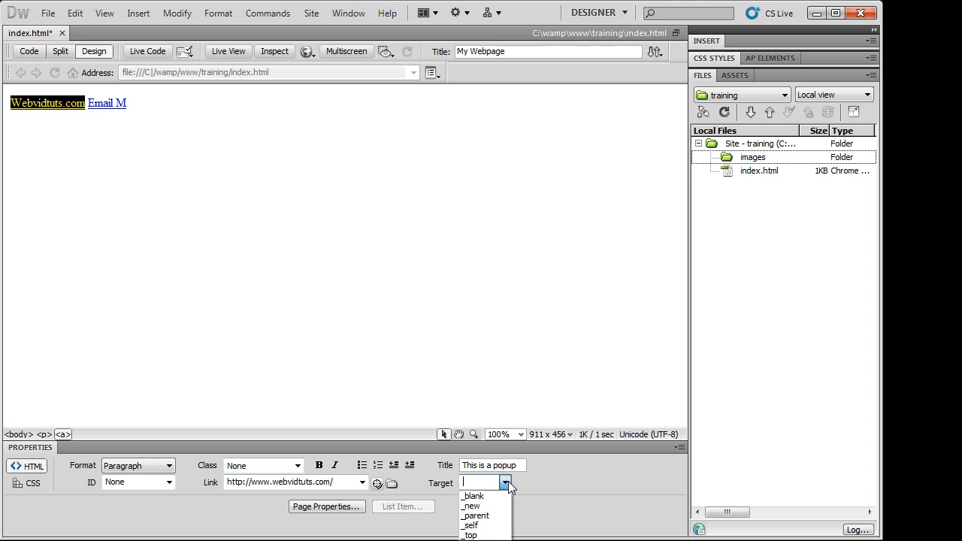
click(506, 484)
click(173, 484)
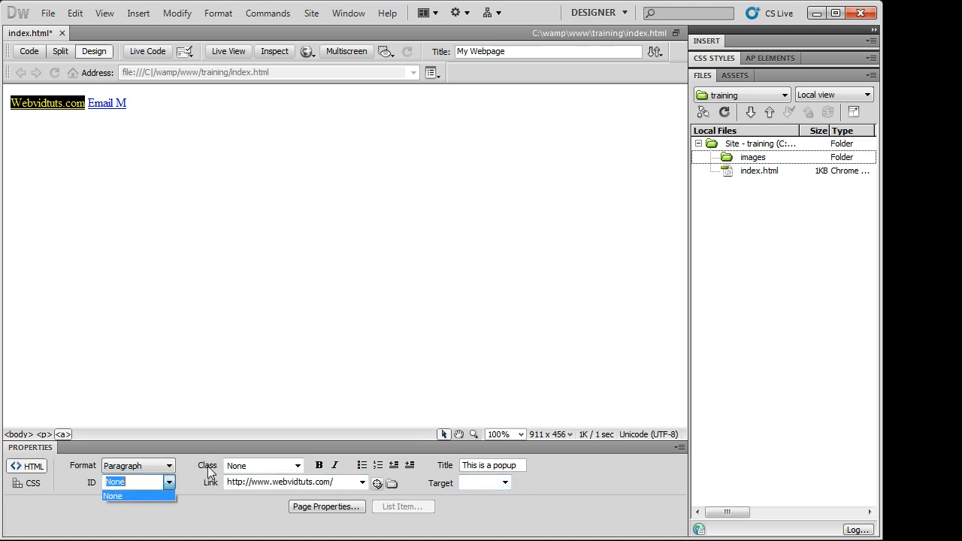
click(208, 467)
click(179, 113)
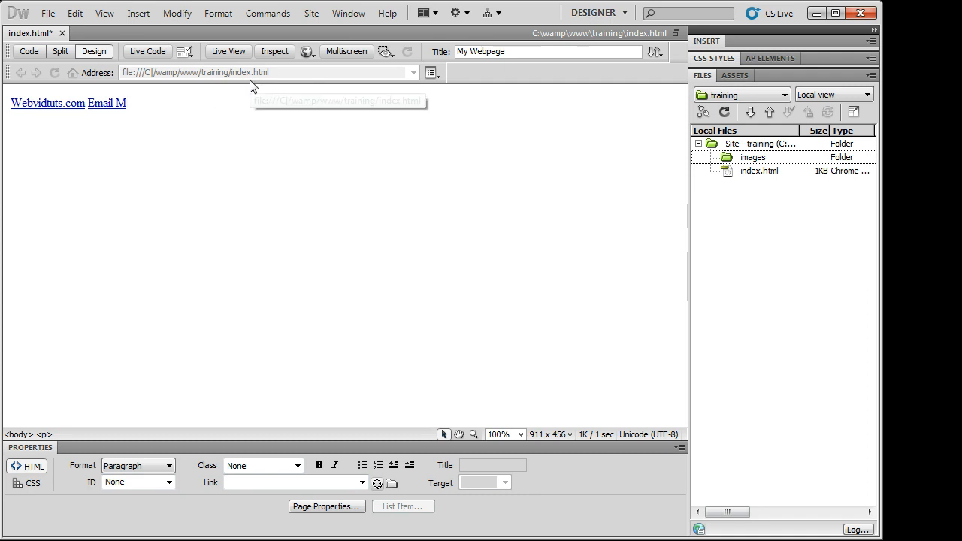
text(dnflsdfkl;as)
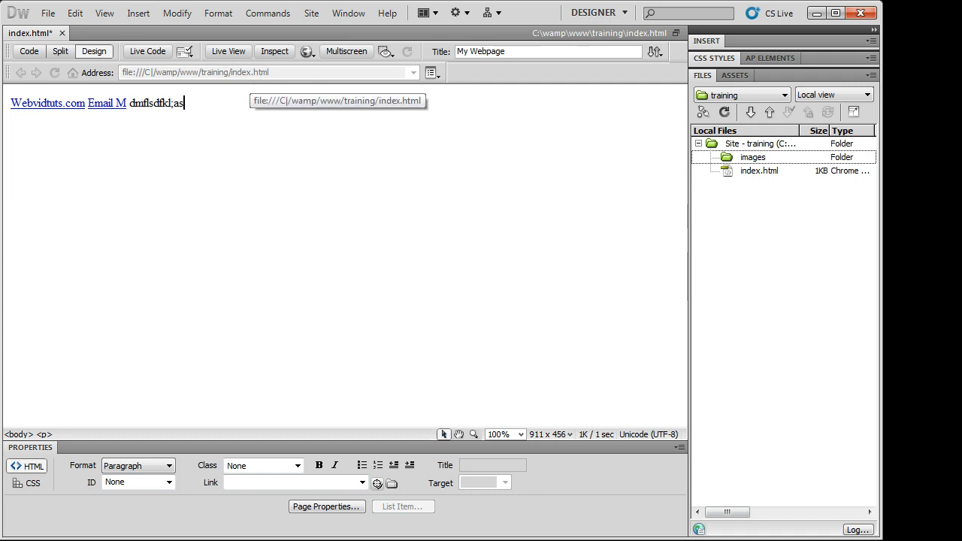
drag(185, 104, 129, 105)
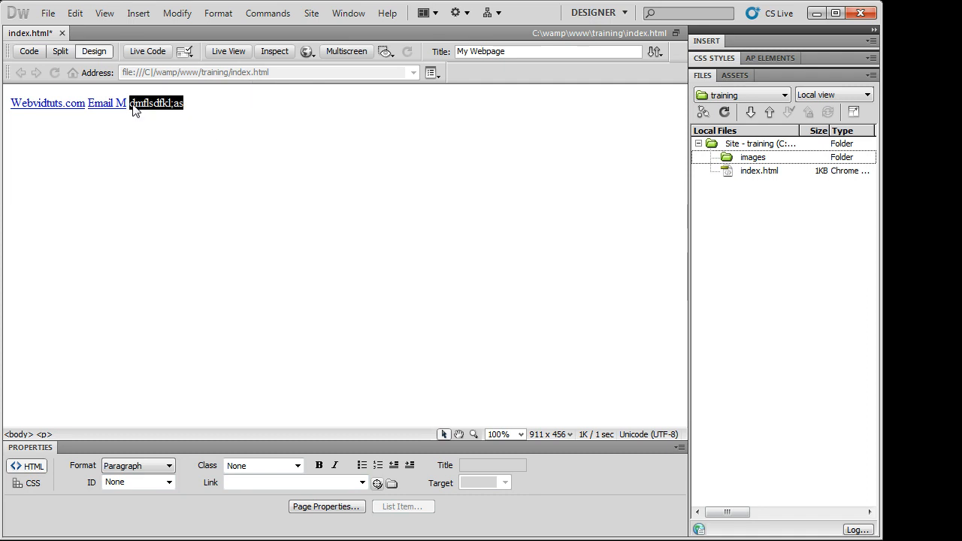
click(235, 481)
text(http://ww)
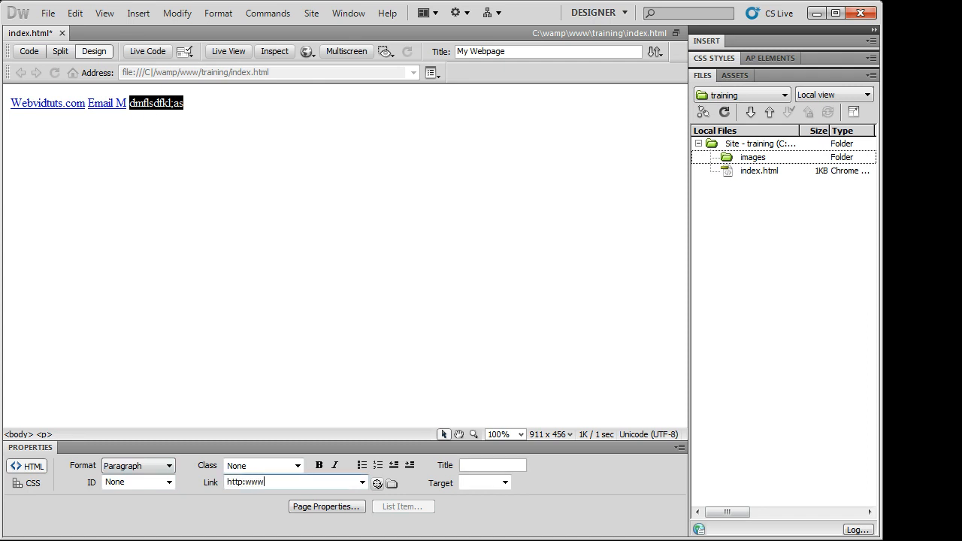
key(BackSpace)
key(BackSpace)
key(BackSpace)
text(webvdidtuts.com)
key(Return)
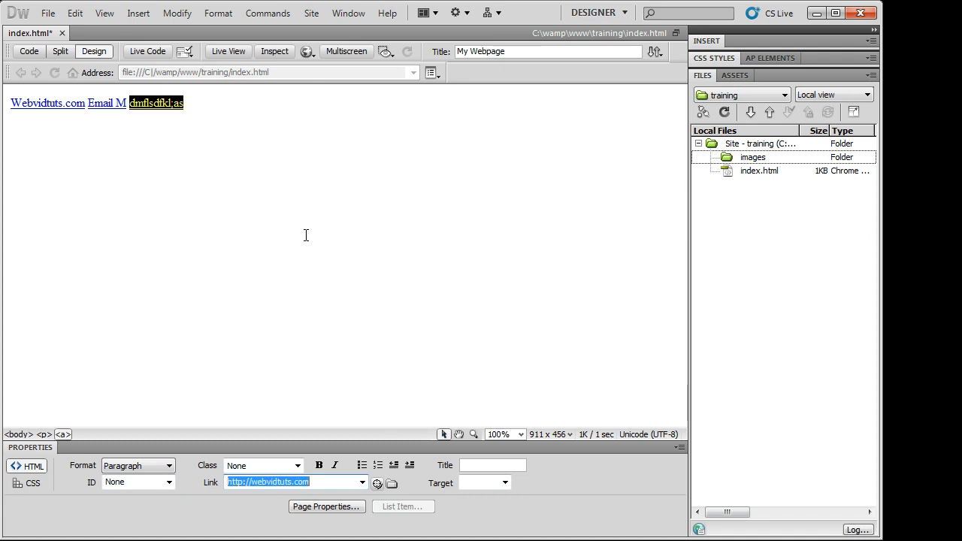
click(306, 236)
drag(277, 124, 4, 133)
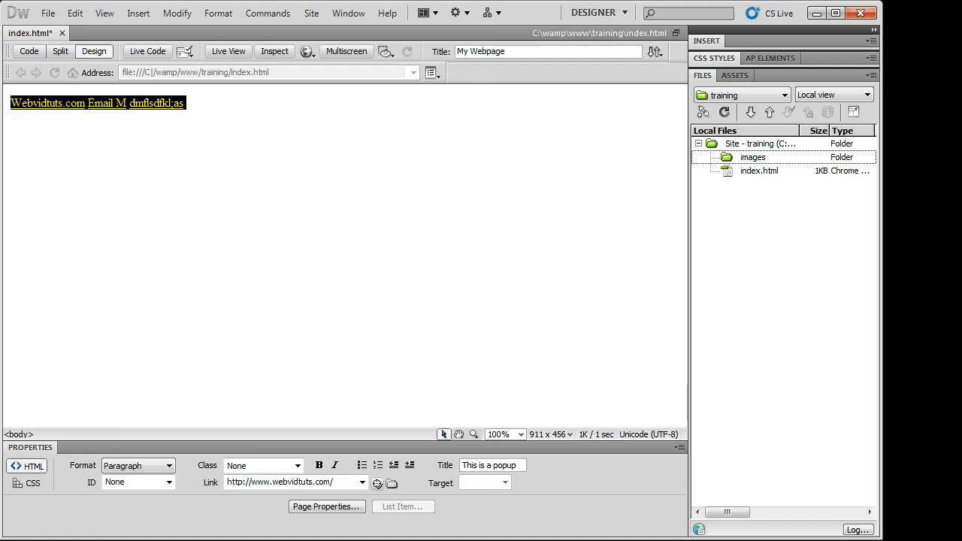
- Delete the line of three links and save index.html with Ctrl+S
key(Delete)
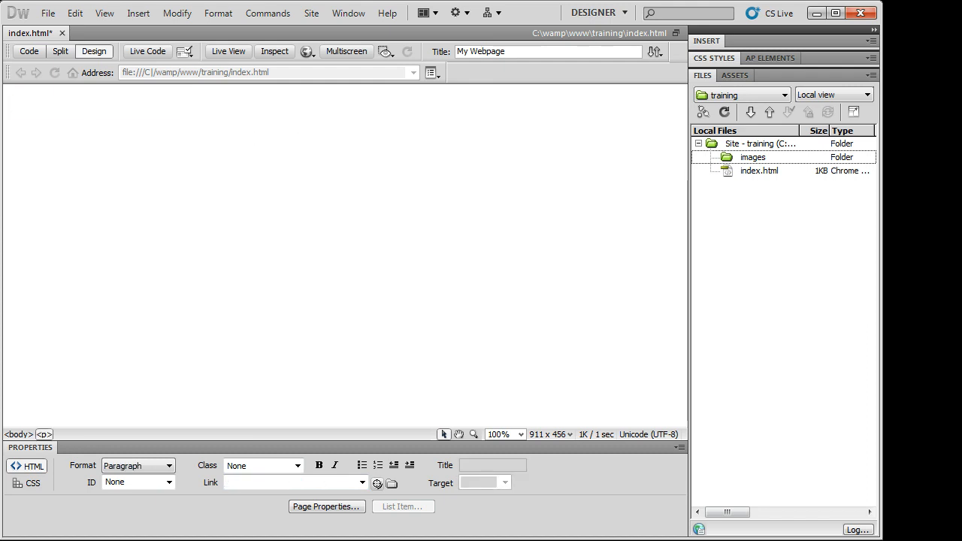
key(ctrl+s)
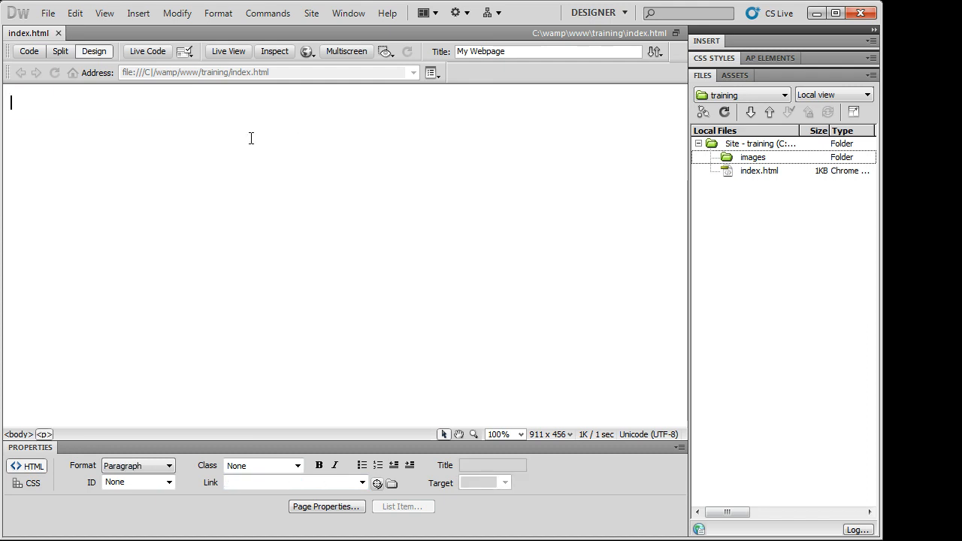